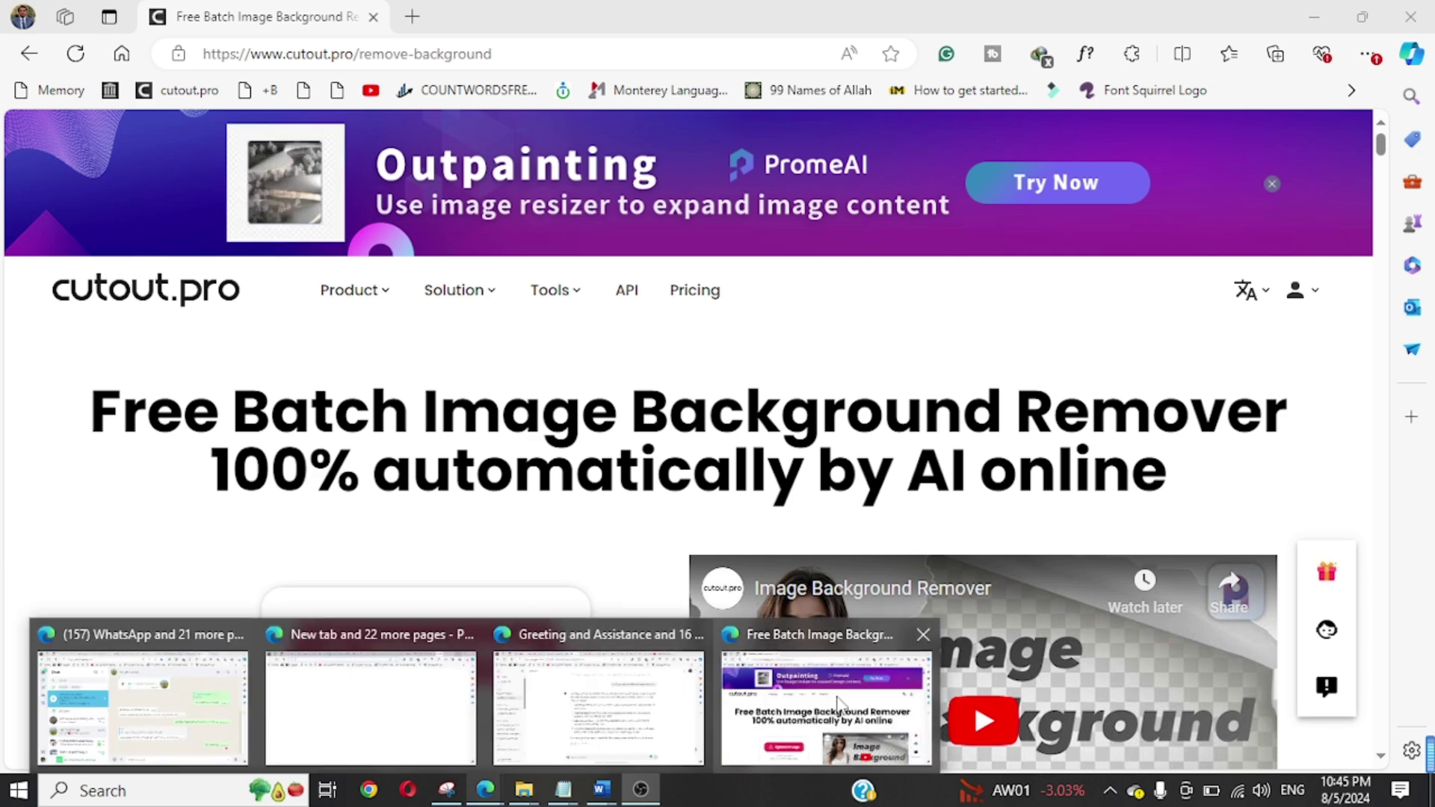
# Bring the background remover tab forward and go to the Cutout.Pro homepage.
pyautogui.click(839, 705)
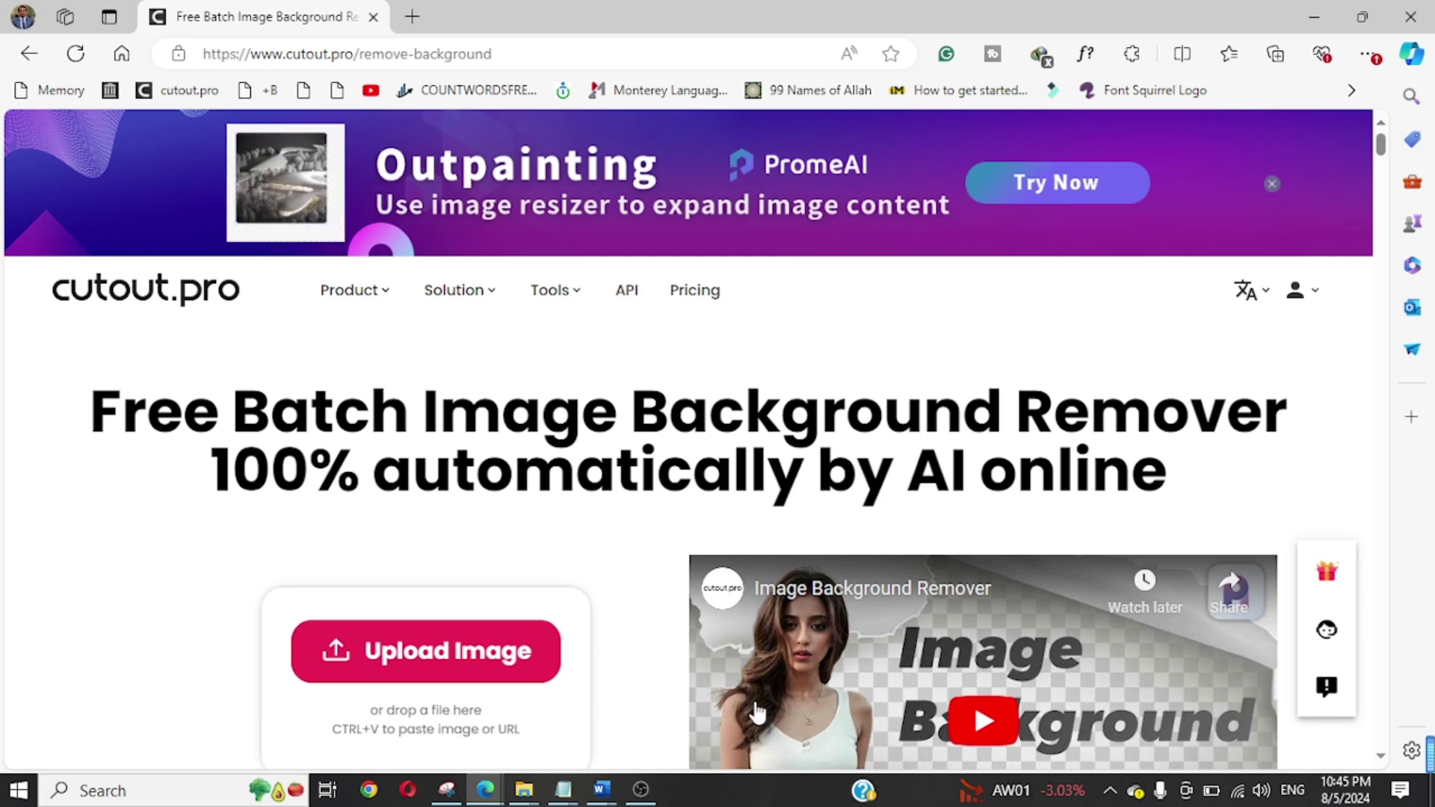
pyautogui.click(325, 56)
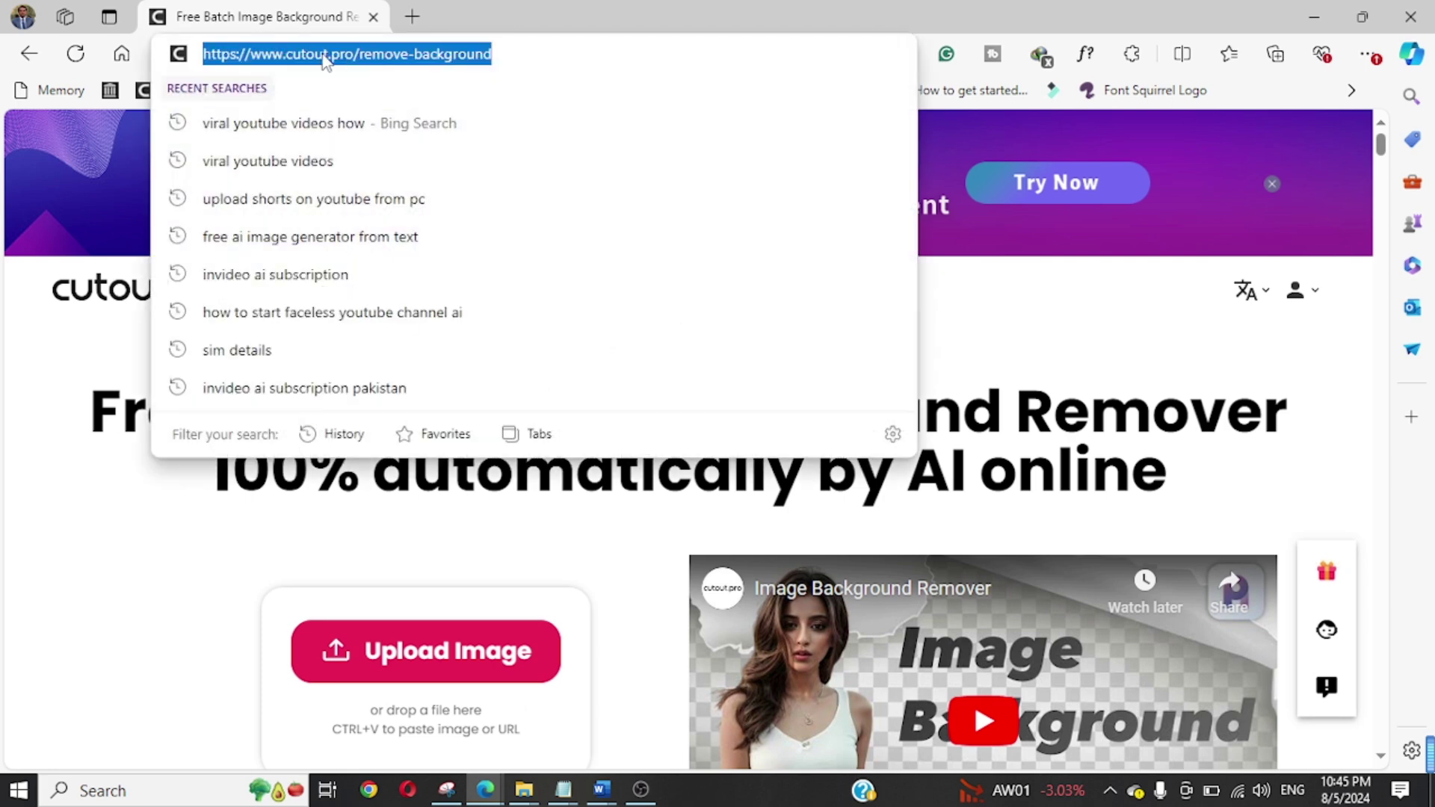
pyautogui.click(149, 525)
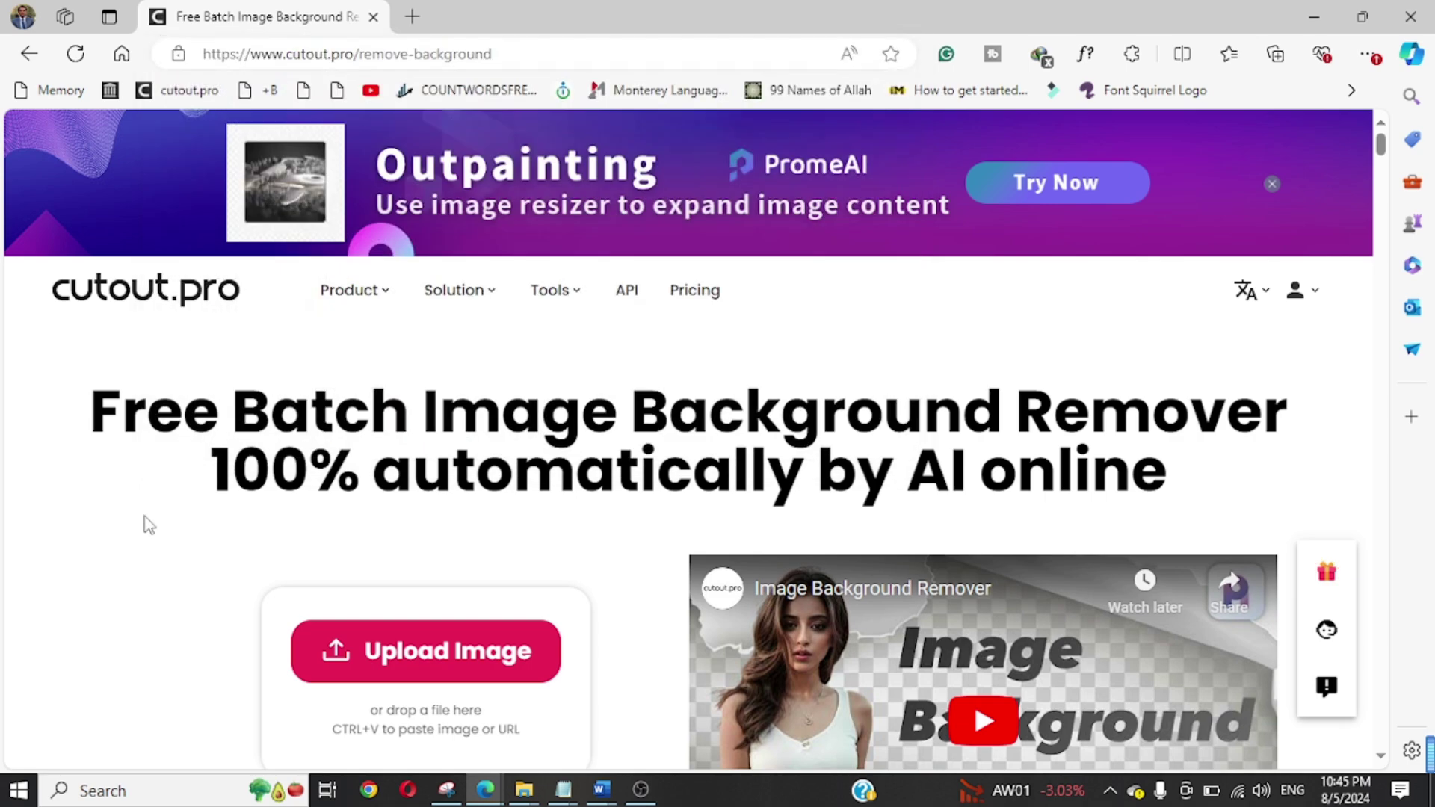
pyautogui.click(206, 287)
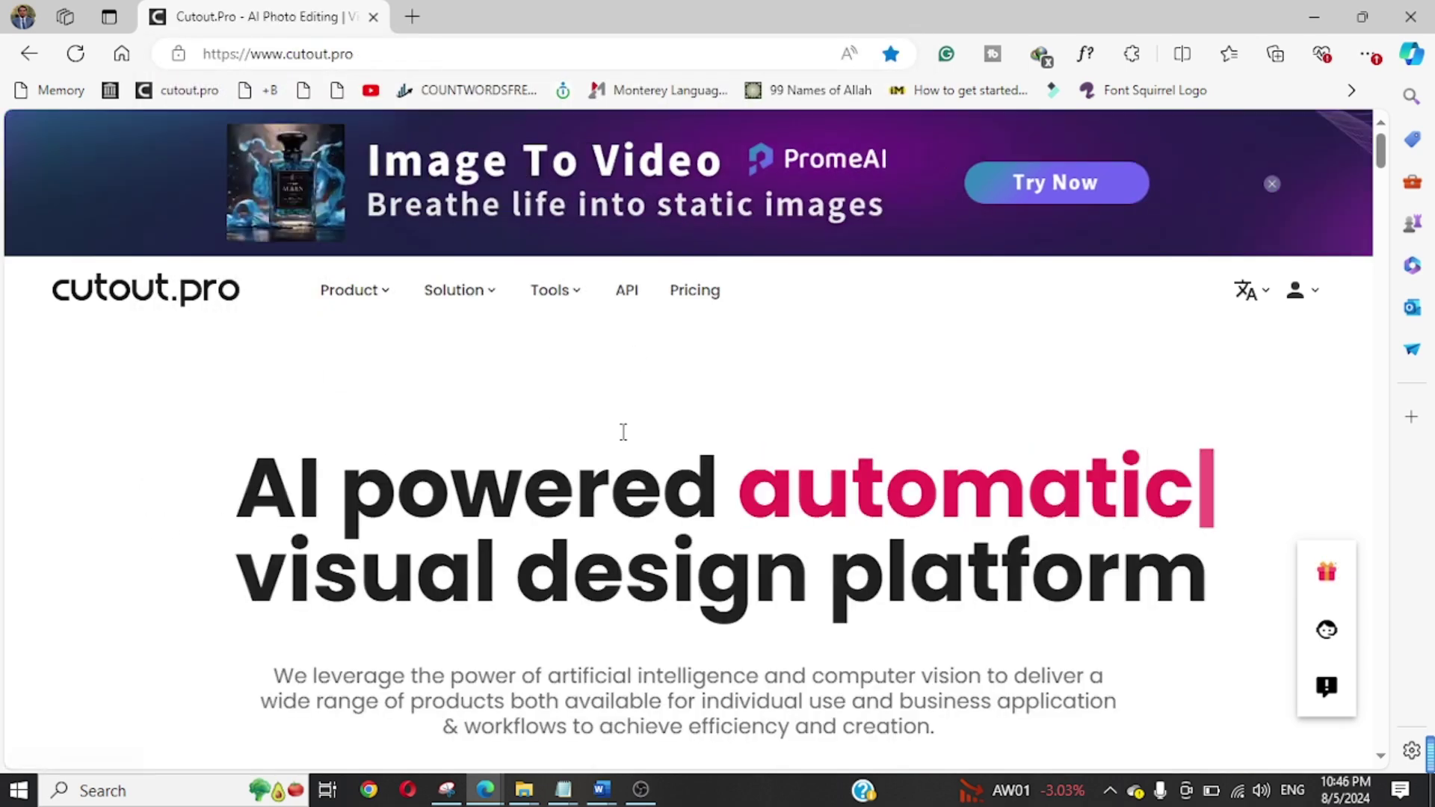
# Scroll through the Featured AI Tools and AI Removal & Cutout Tools sections.
pyautogui.scroll(-2, 623, 432)
pyautogui.scroll(-10, 613, 430)
pyautogui.scroll(7, 598, 448)
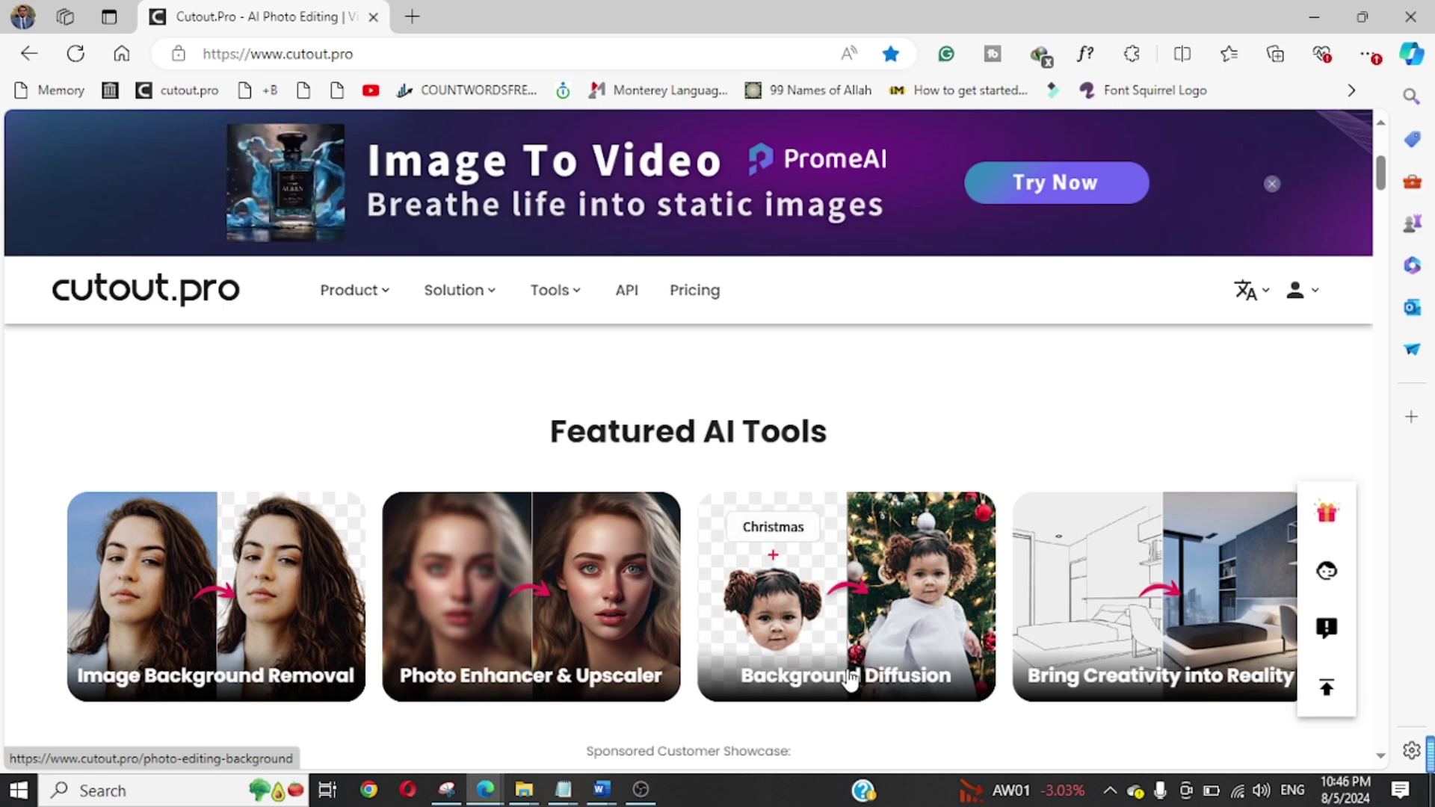
pyautogui.scroll(-2, 791, 640)
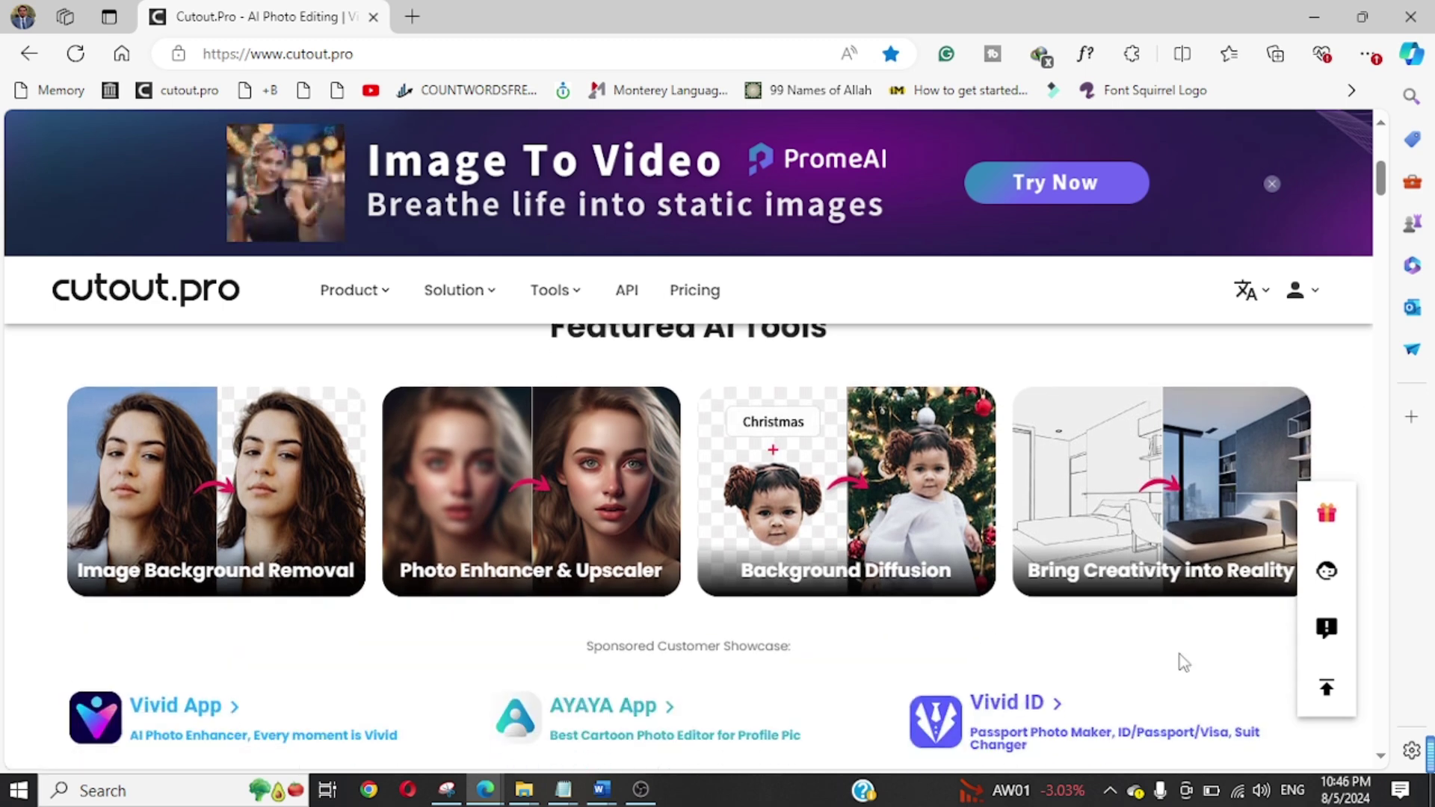
pyautogui.moveTo(1160, 595)
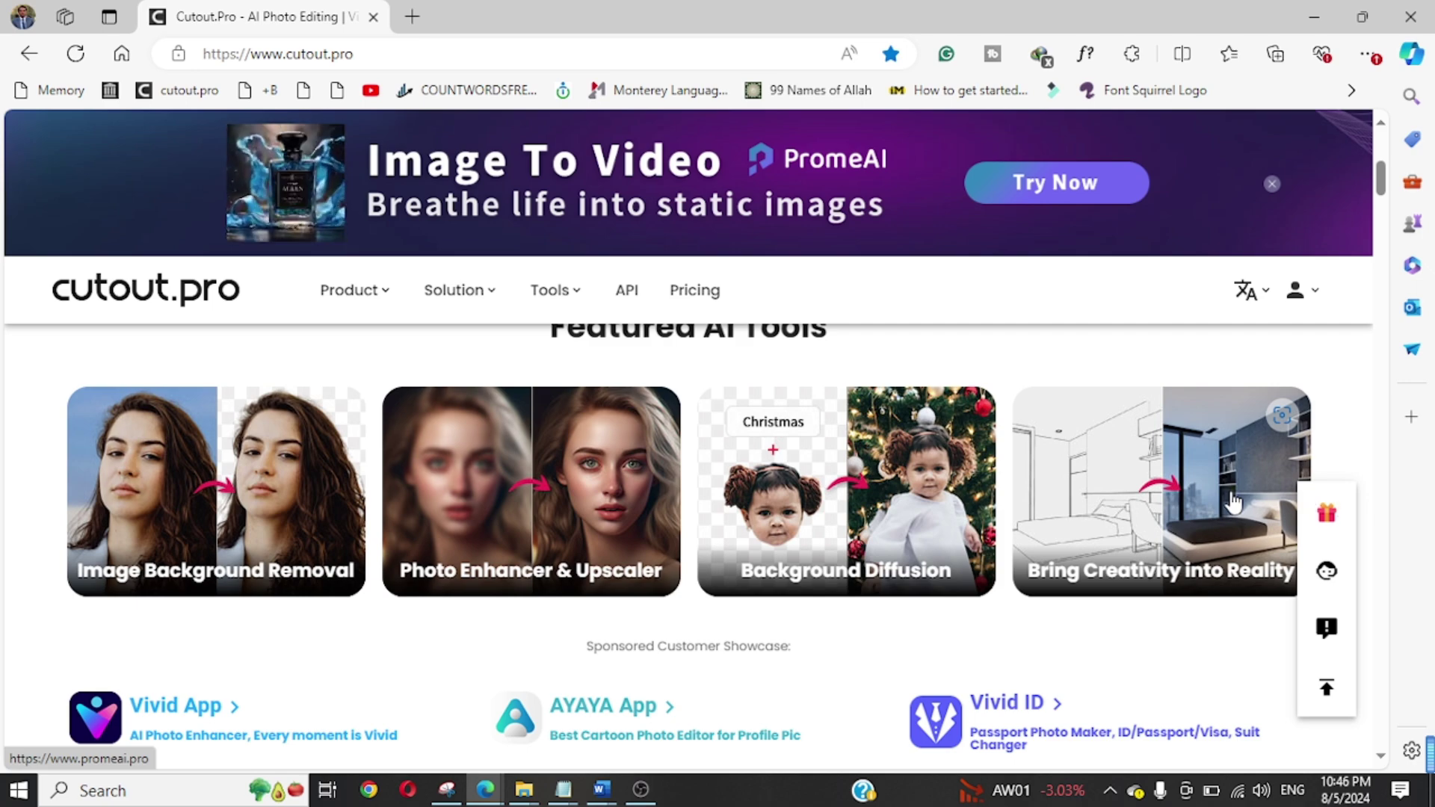
pyautogui.scroll(-4, 1154, 529)
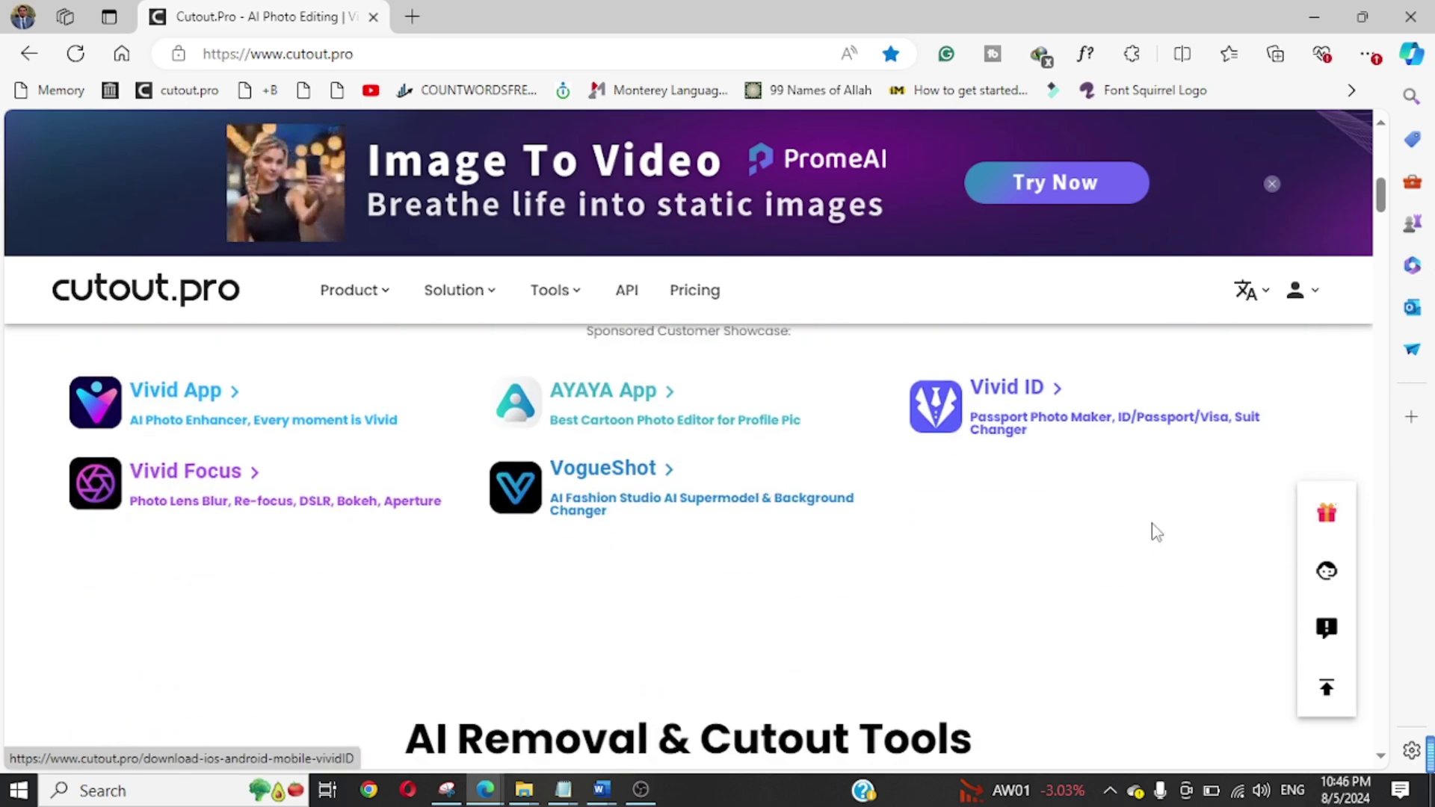
pyautogui.scroll(-3, 1154, 529)
pyautogui.scroll(5, 1155, 532)
pyautogui.scroll(-3, 1155, 532)
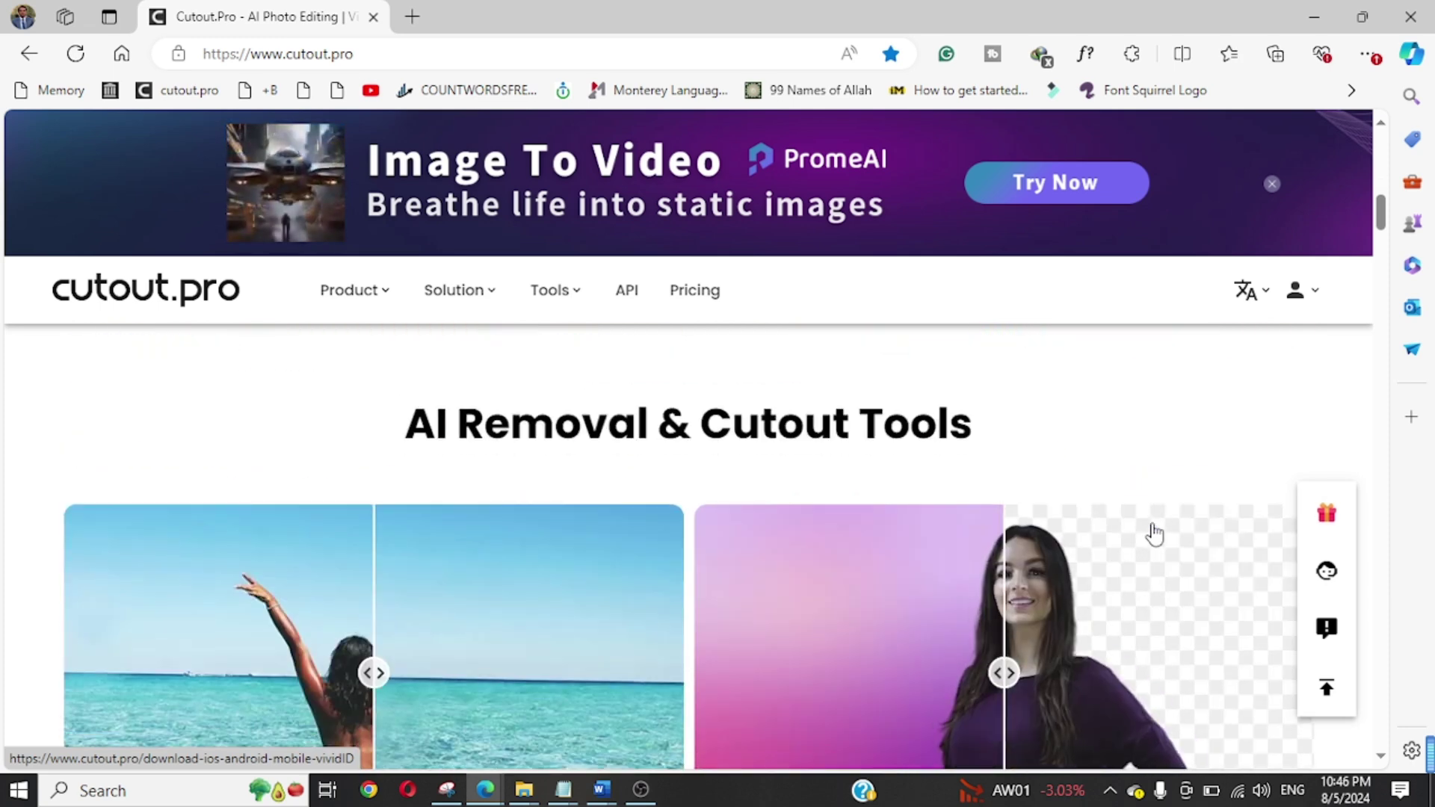
pyautogui.scroll(-3, 1155, 532)
pyautogui.scroll(1, 1155, 532)
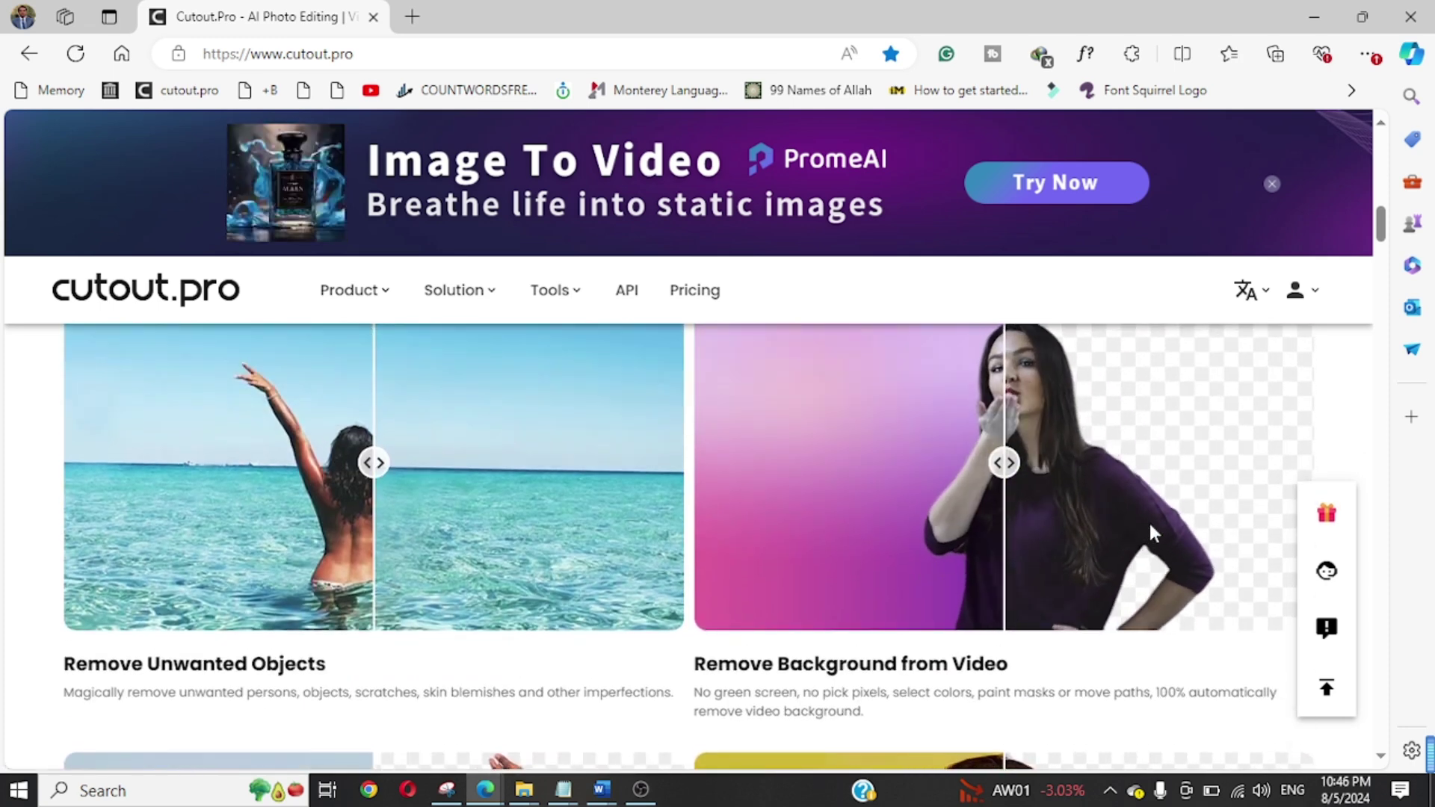
pyautogui.scroll(-1, 874, 490)
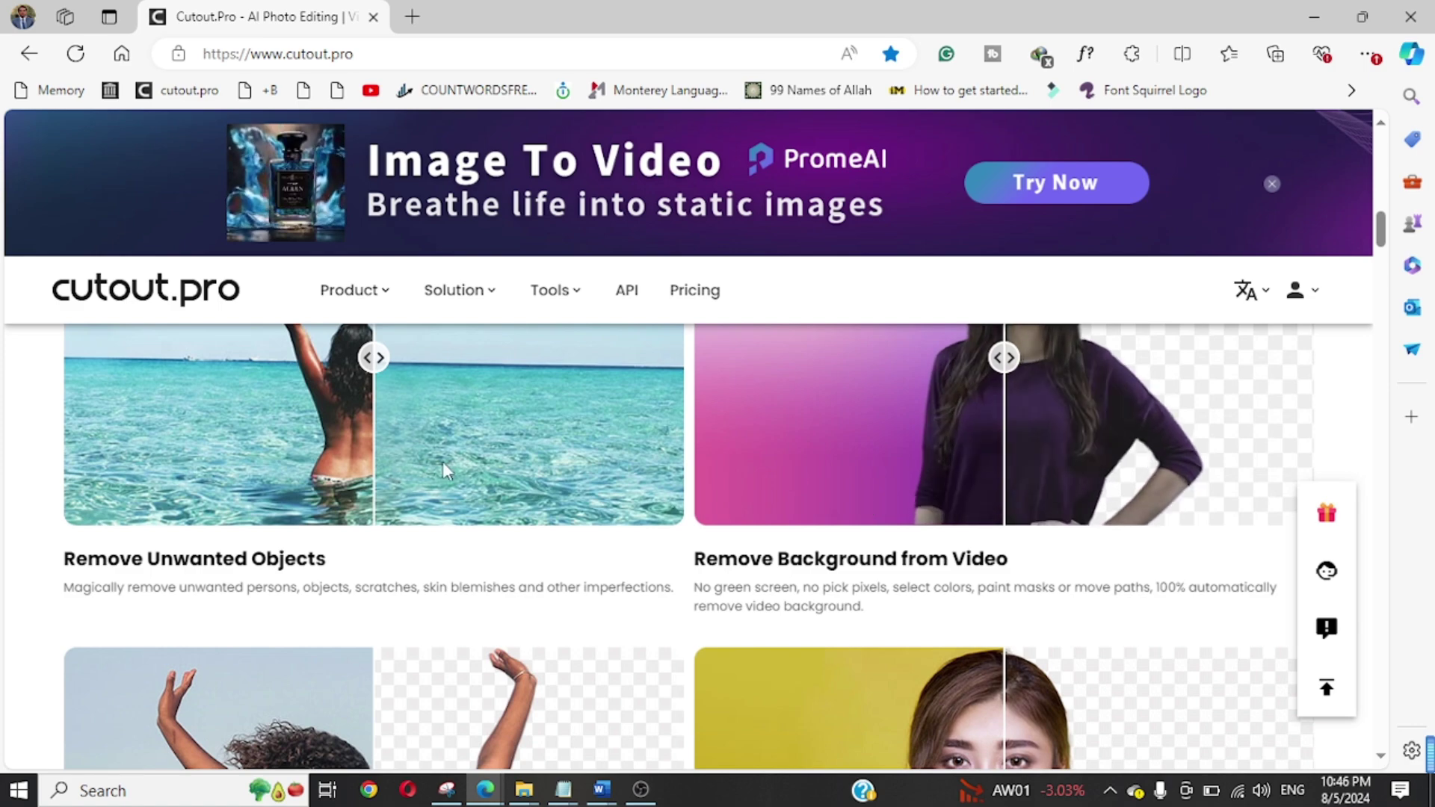
pyautogui.scroll(2, 390, 410)
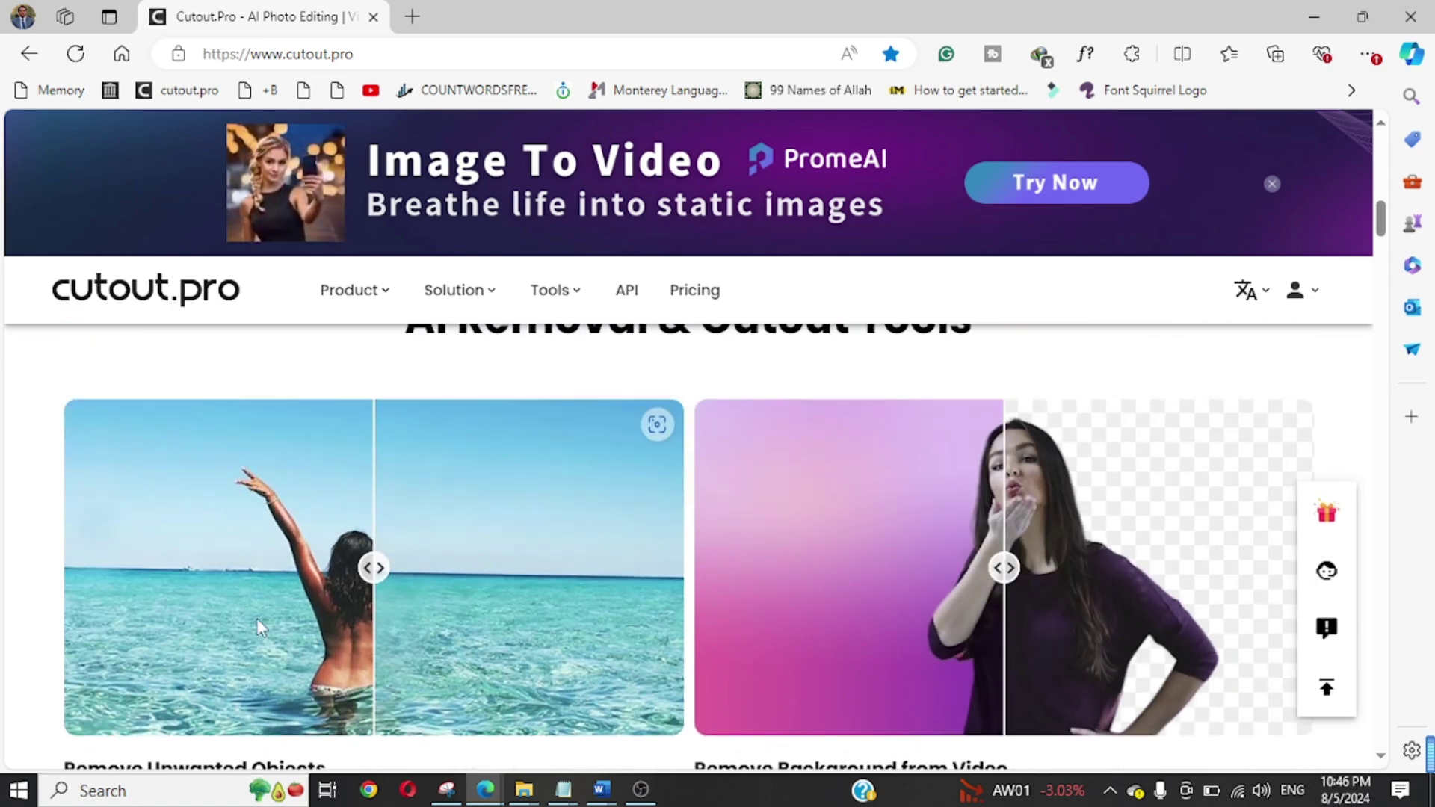
pyautogui.scroll(-6, 257, 618)
pyautogui.scroll(6, 276, 632)
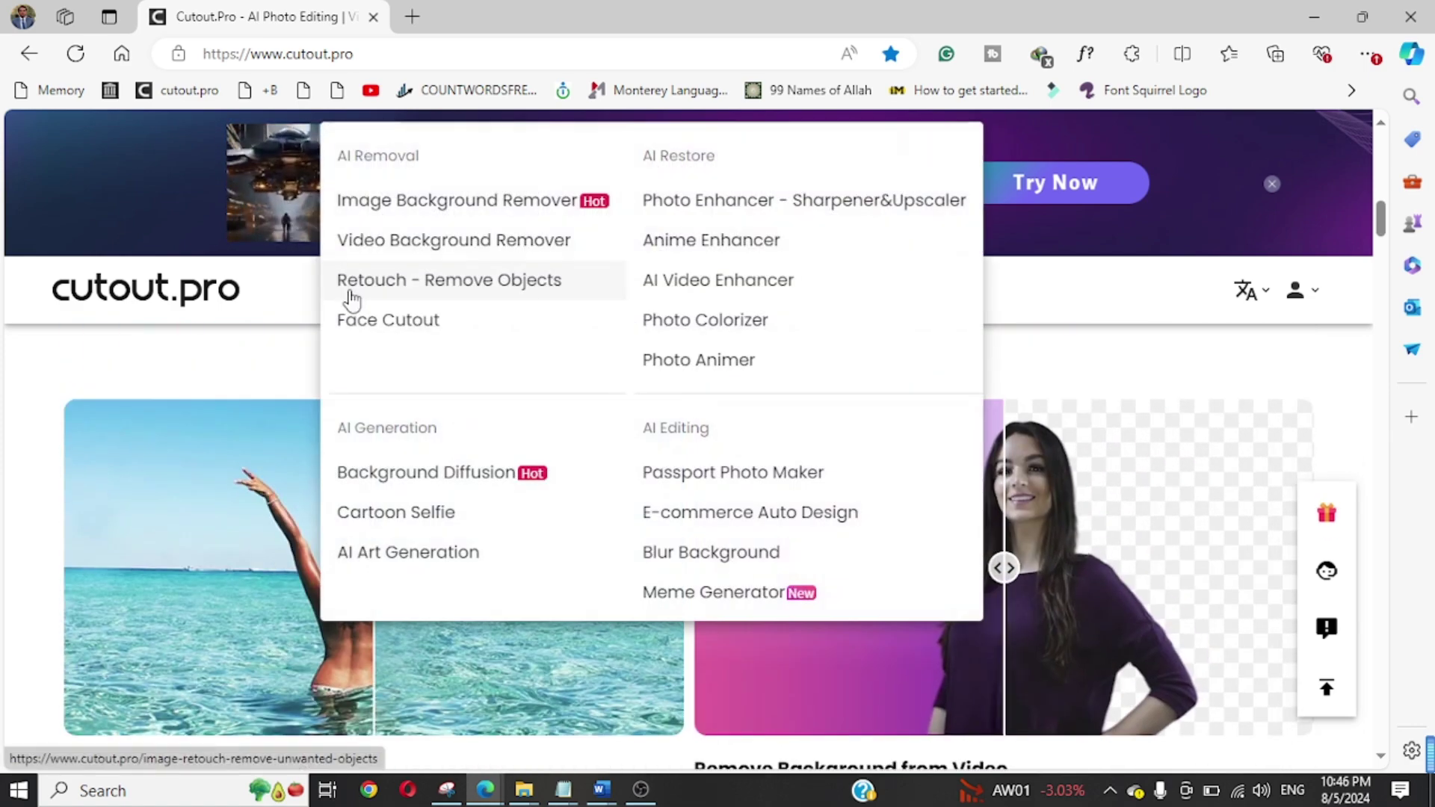
pyautogui.moveTo(354, 290)
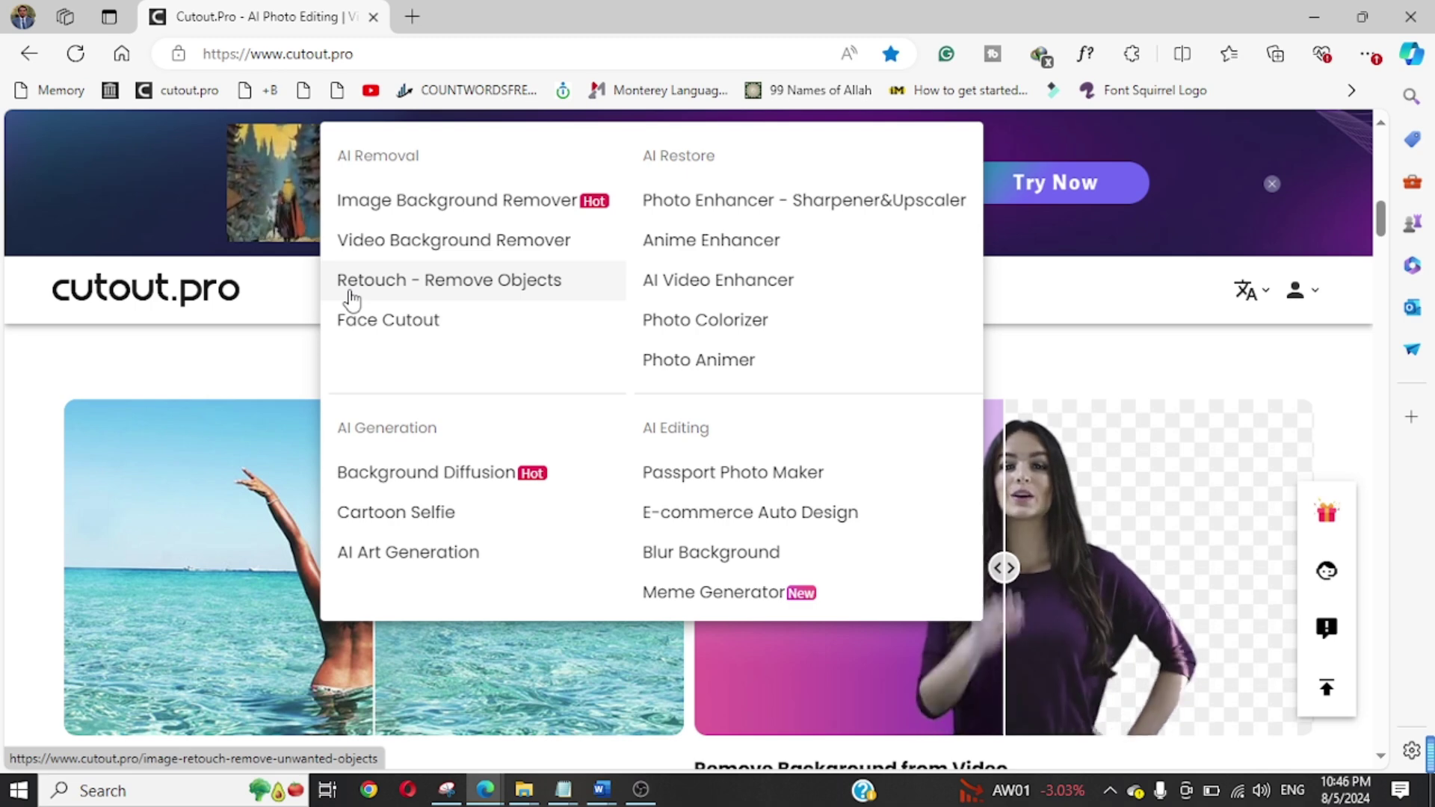
# Run Image Background Remover on the child sample photo and view the transparent result.
pyautogui.click(487, 200)
pyautogui.scroll(-3, 662, 435)
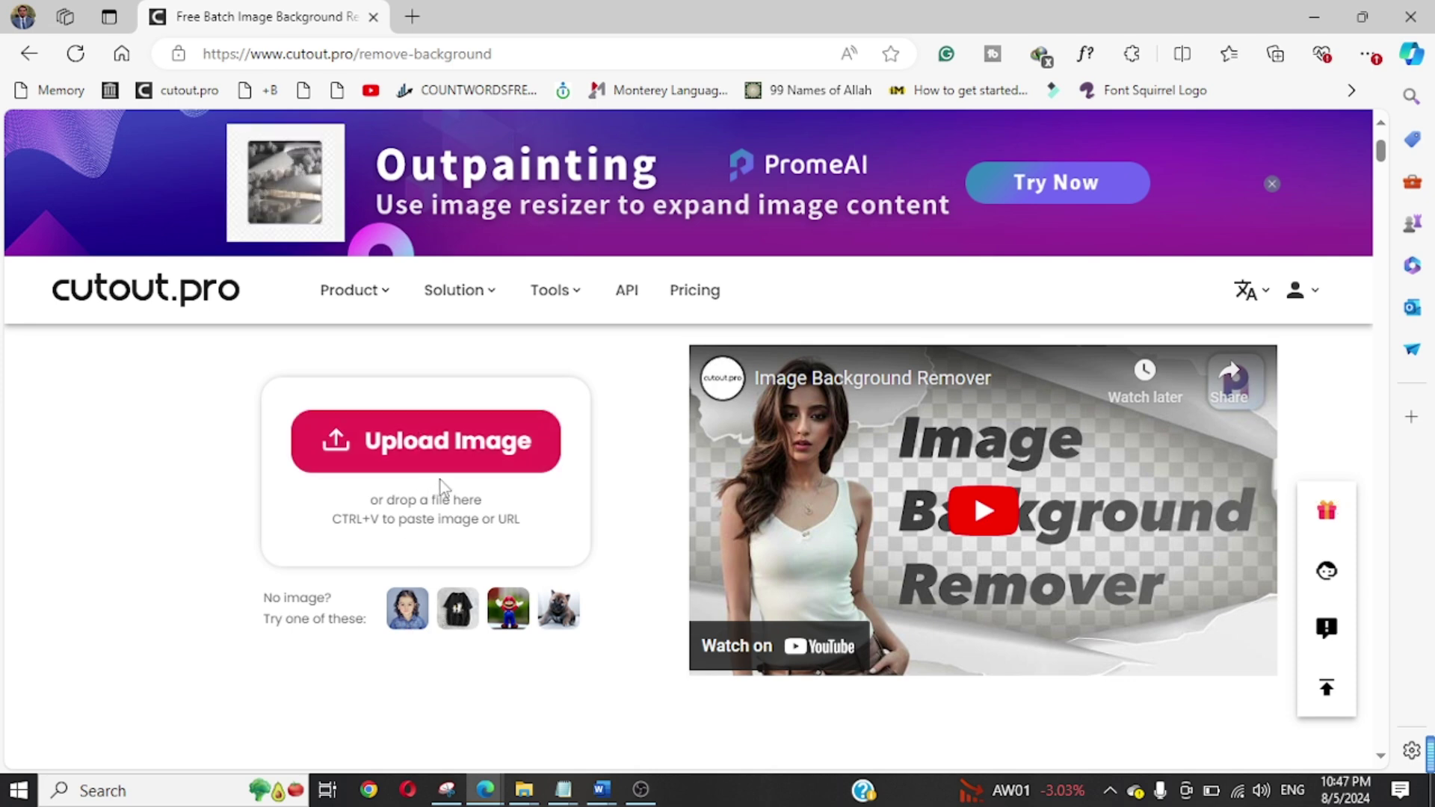
pyautogui.click(418, 615)
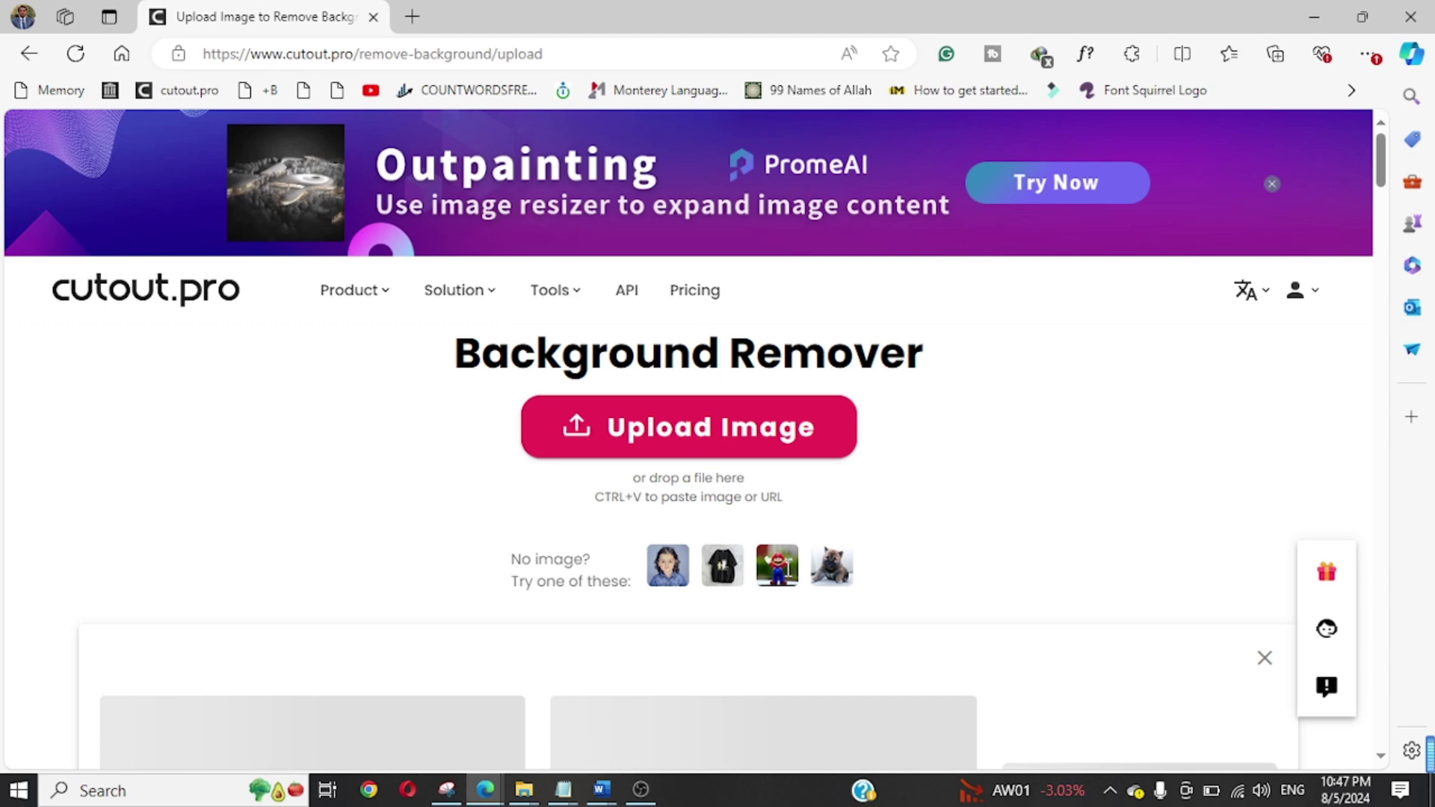
pyautogui.scroll(-5, 698, 578)
pyautogui.scroll(3, 699, 577)
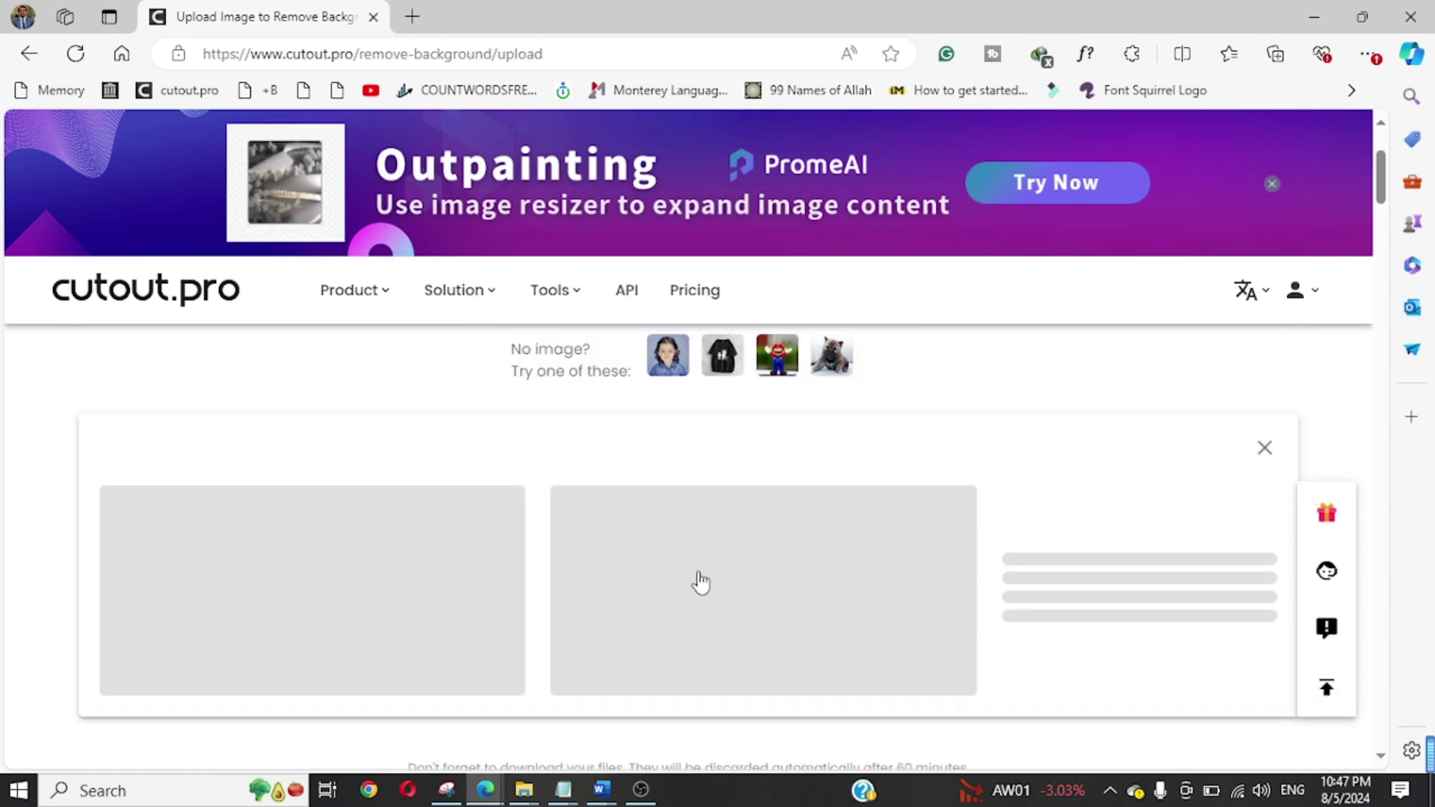
pyautogui.scroll(1, 699, 568)
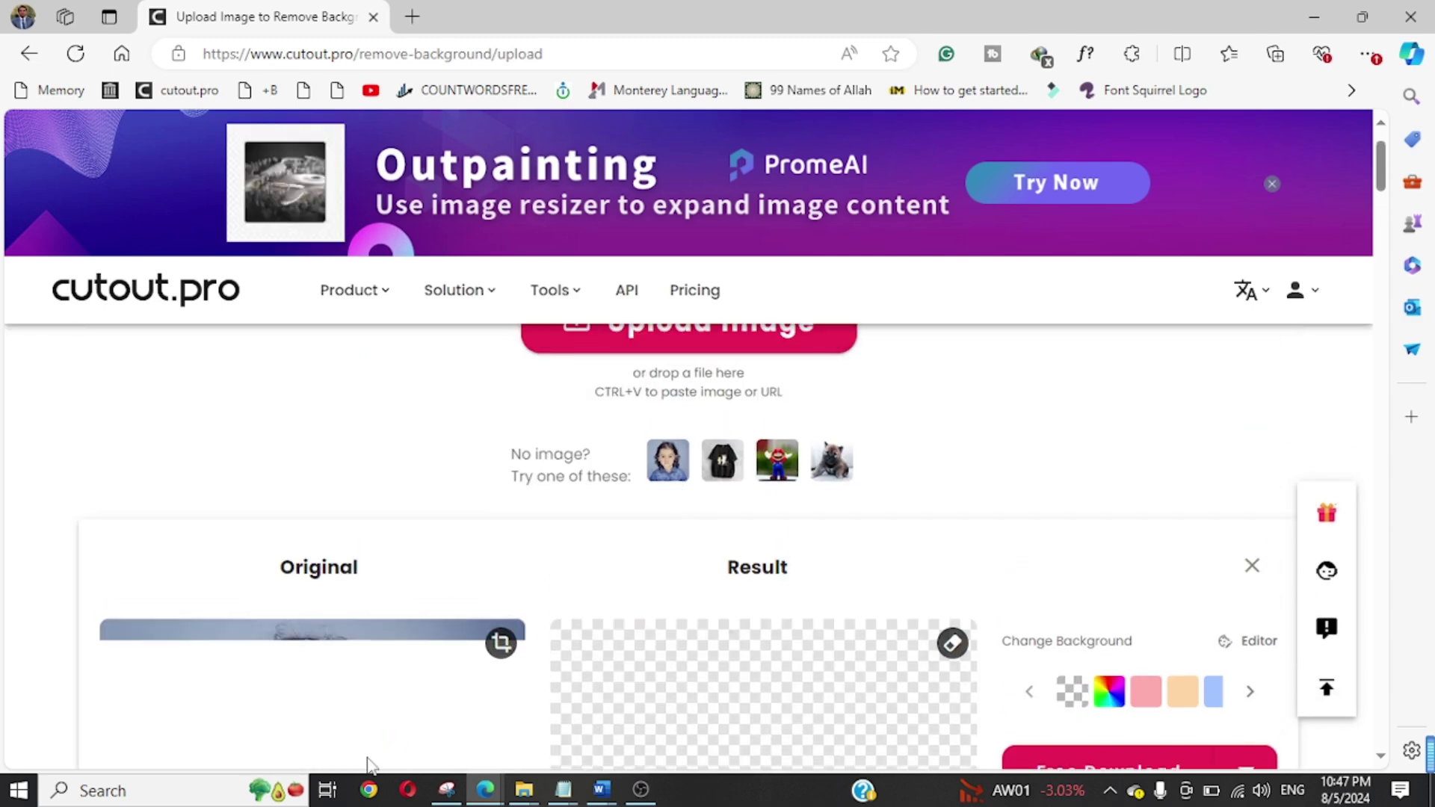
pyautogui.scroll(-3, 316, 541)
pyautogui.scroll(1, 386, 471)
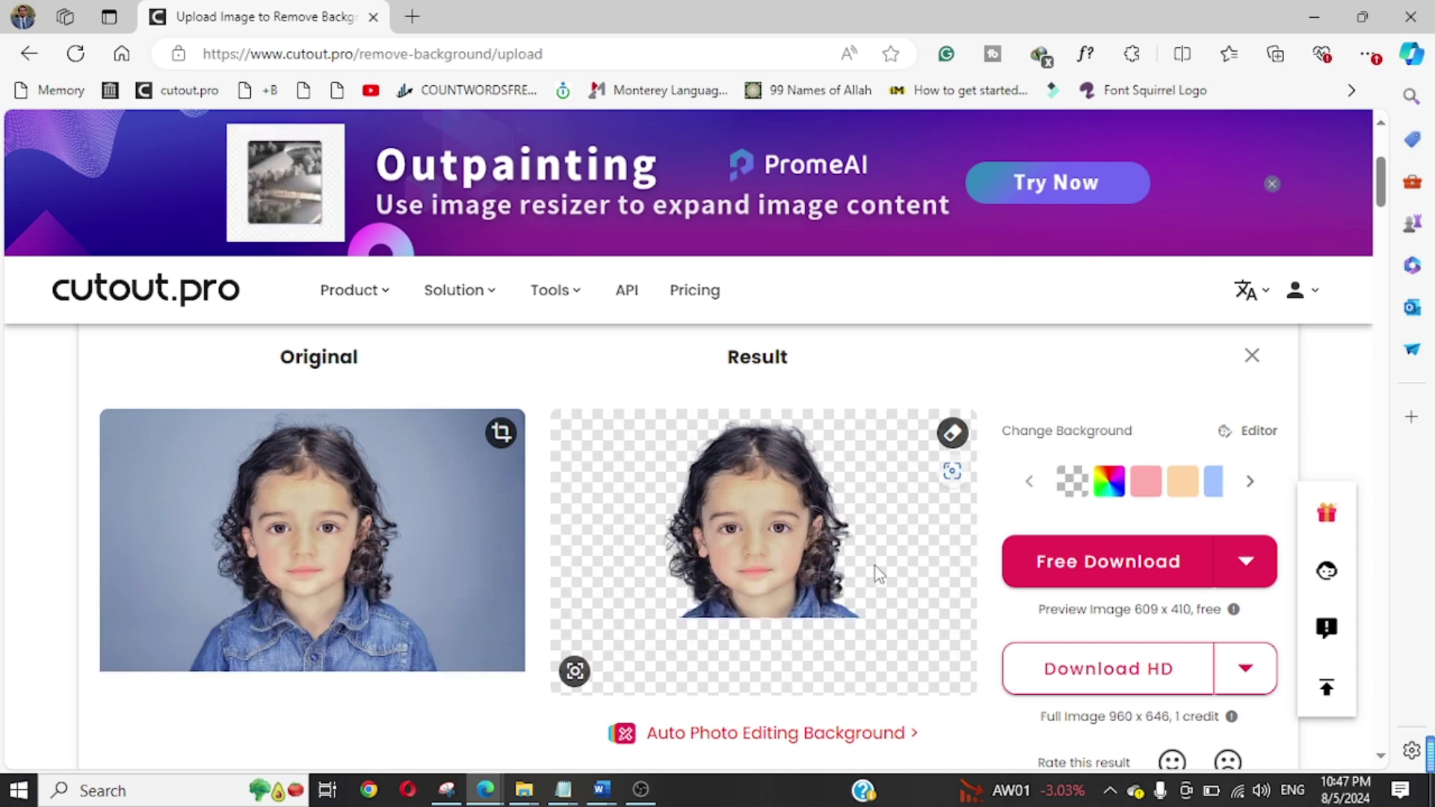
pyautogui.click(1247, 484)
pyautogui.click(1030, 481)
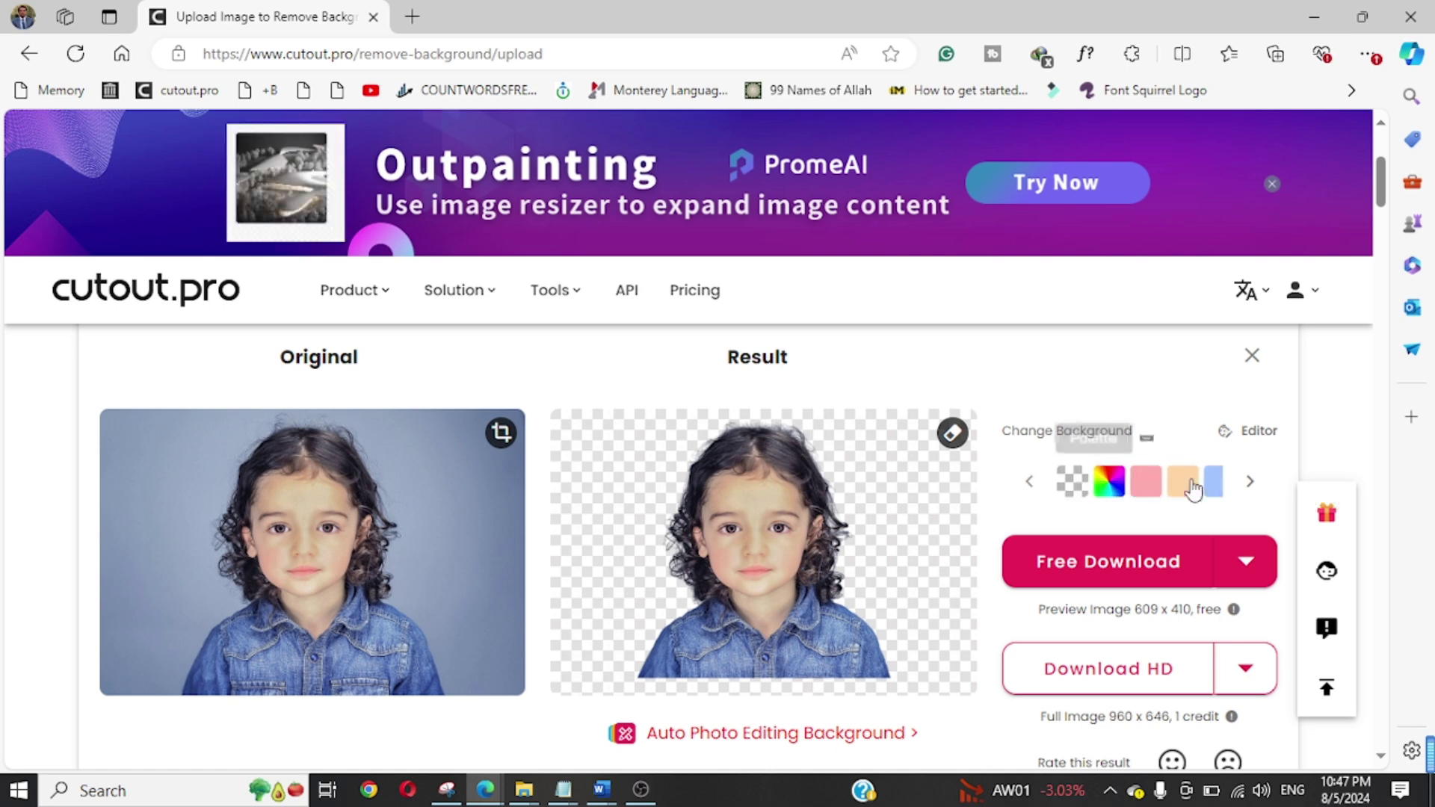
pyautogui.click(1212, 482)
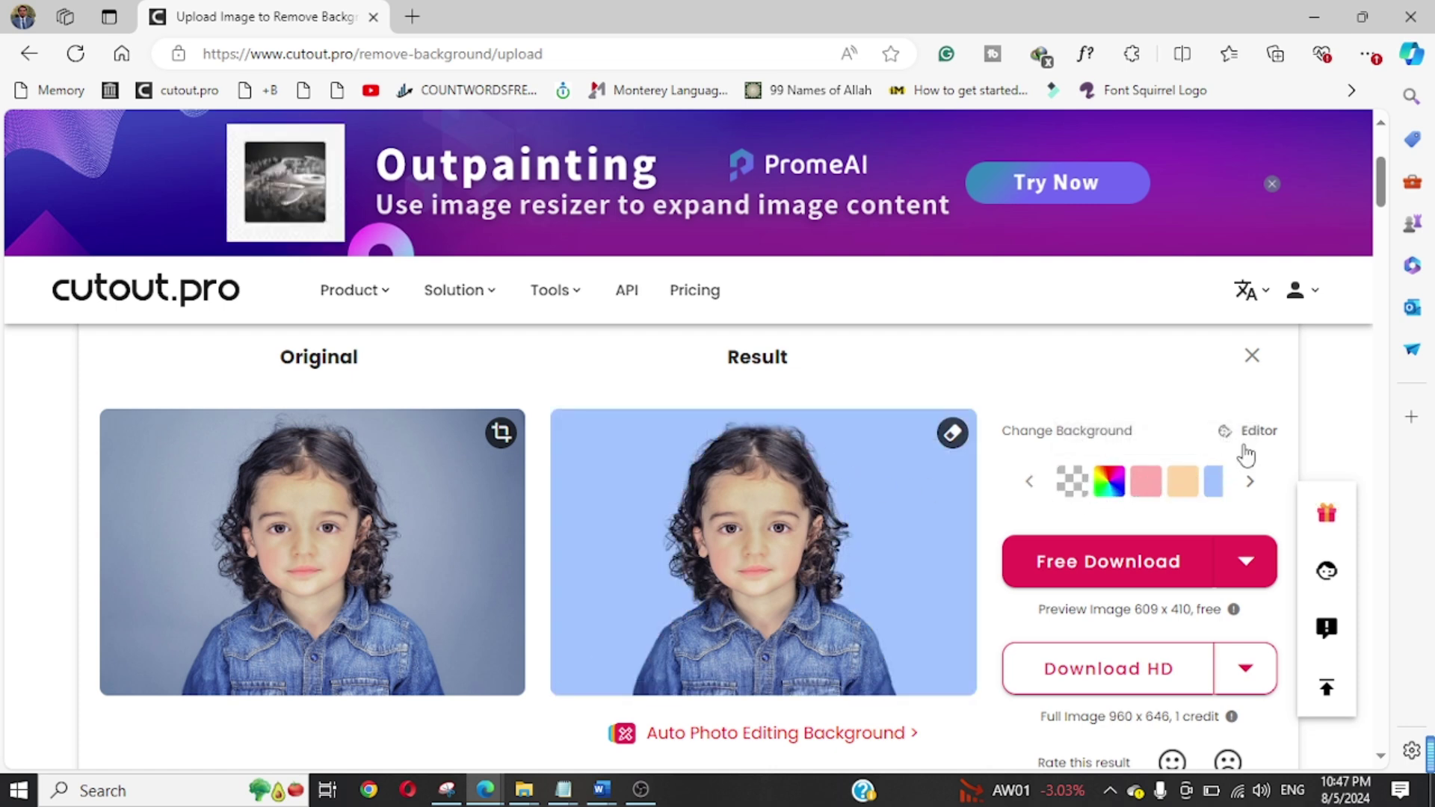
pyautogui.click(1108, 485)
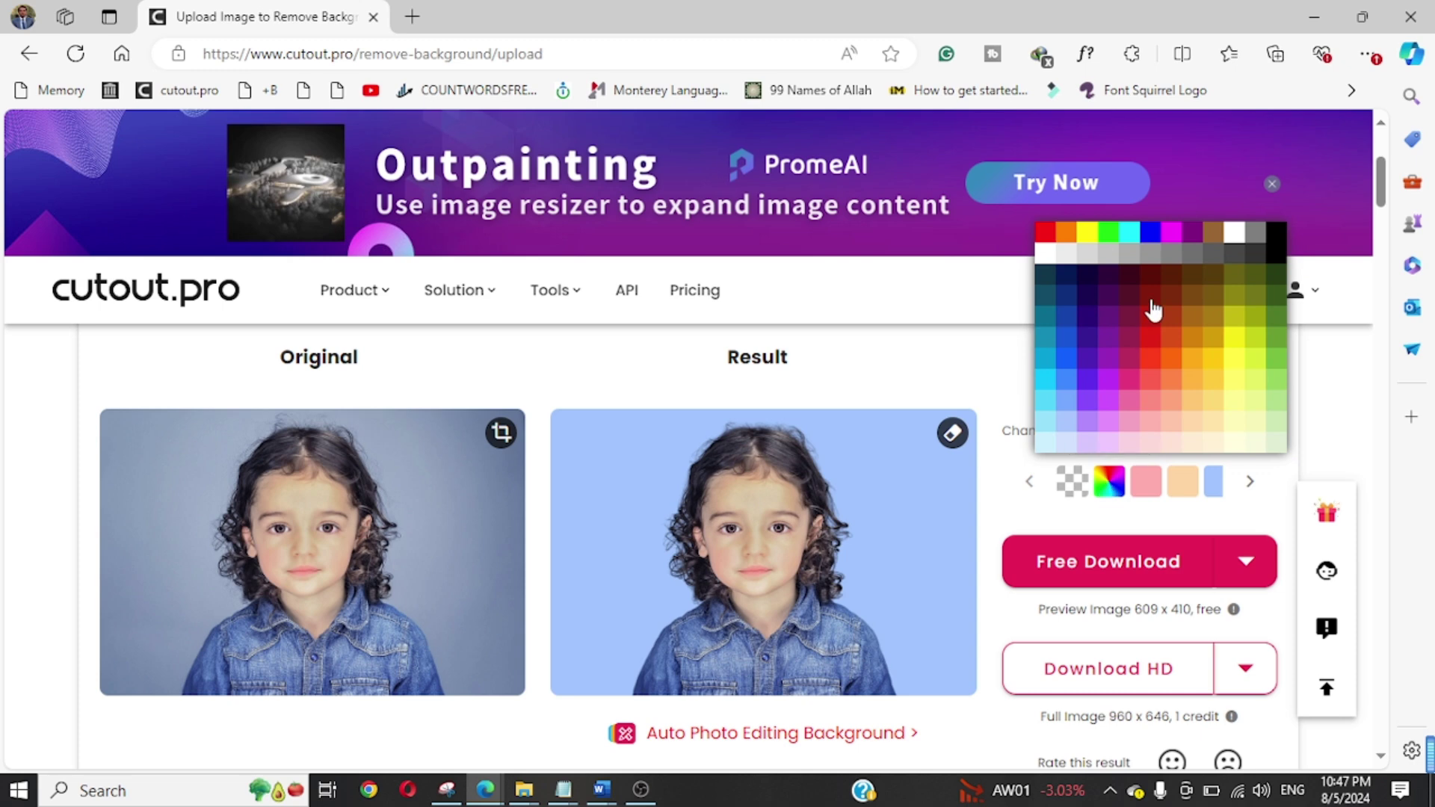
pyautogui.click(1168, 362)
pyautogui.click(1143, 407)
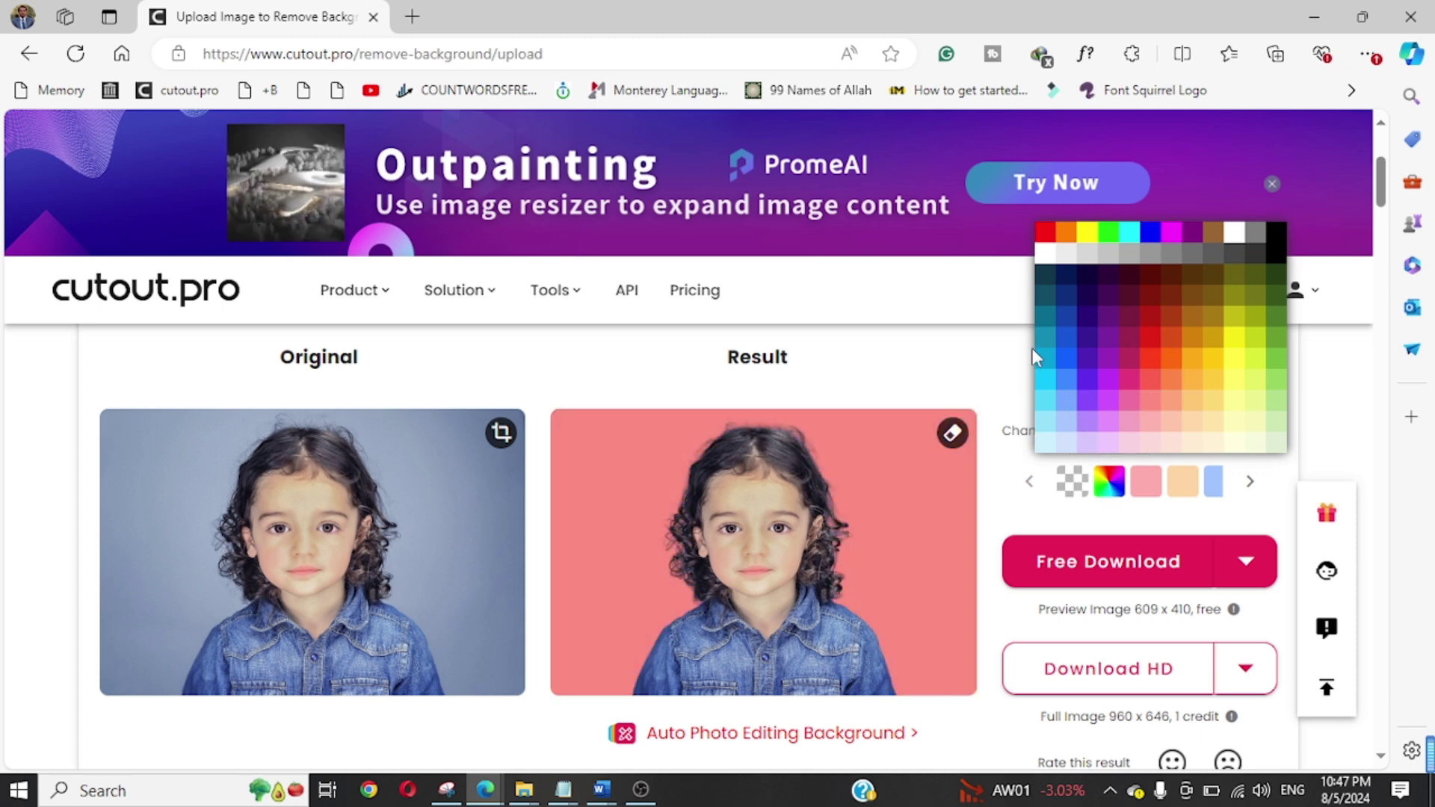
pyautogui.click(1103, 481)
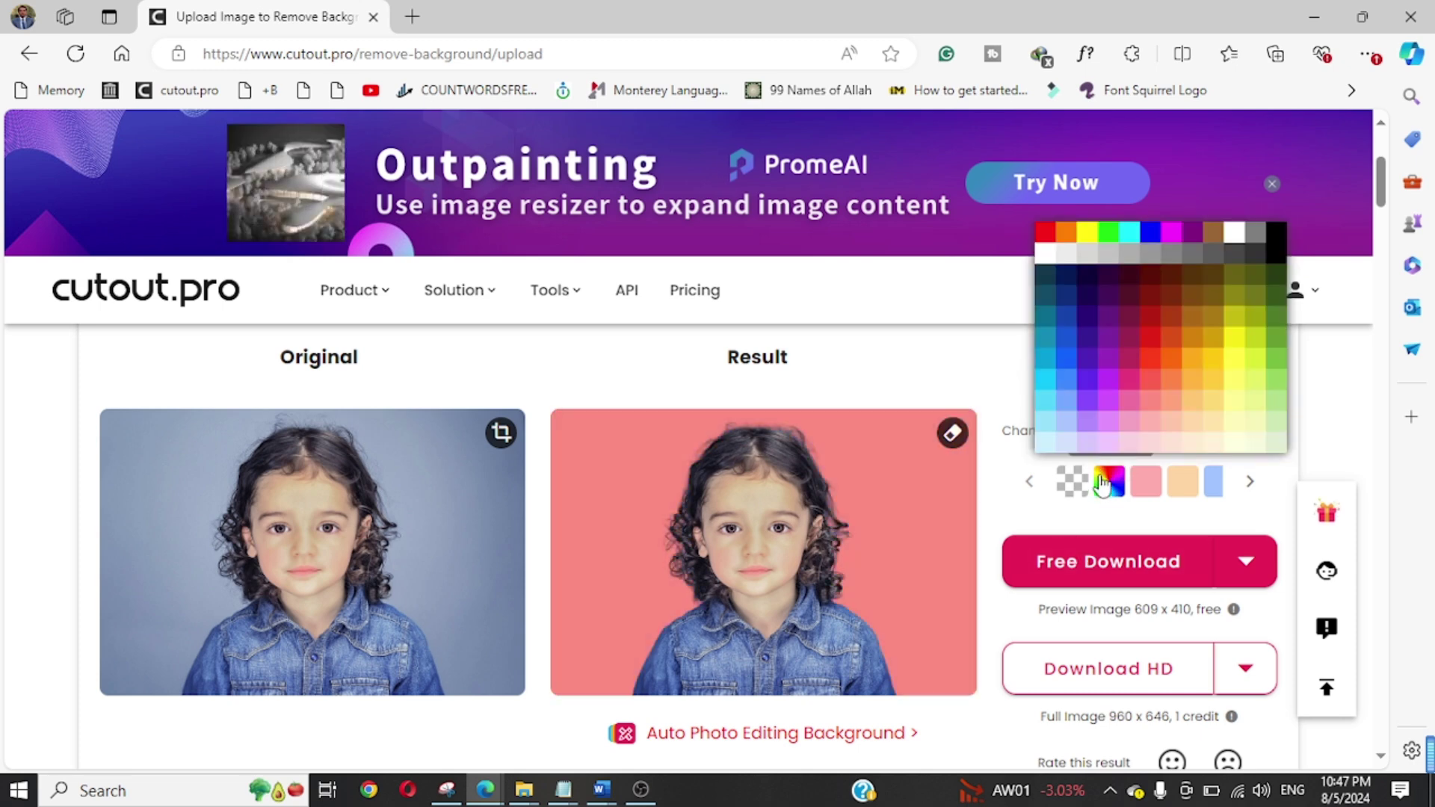
pyautogui.click(1069, 398)
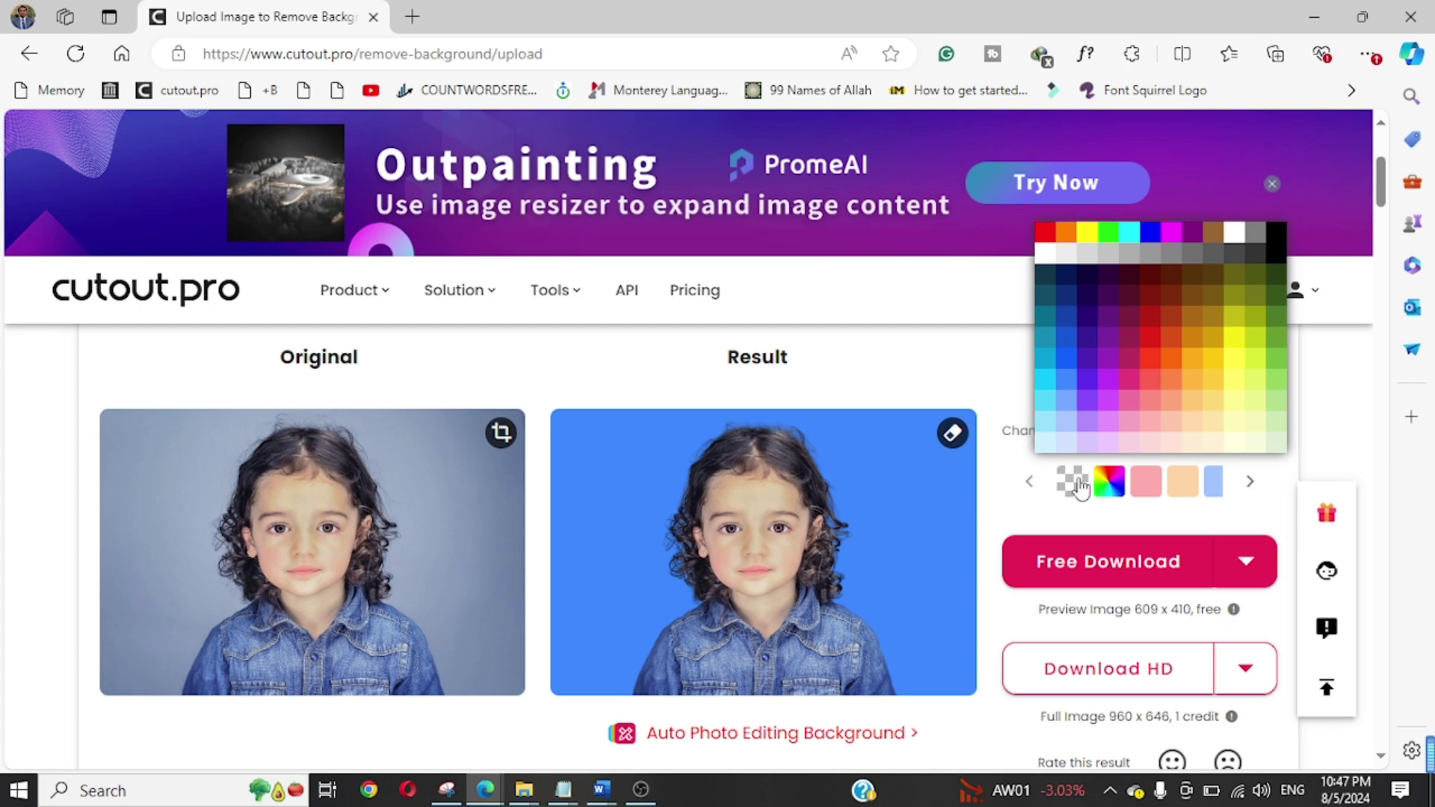
pyautogui.click(1078, 482)
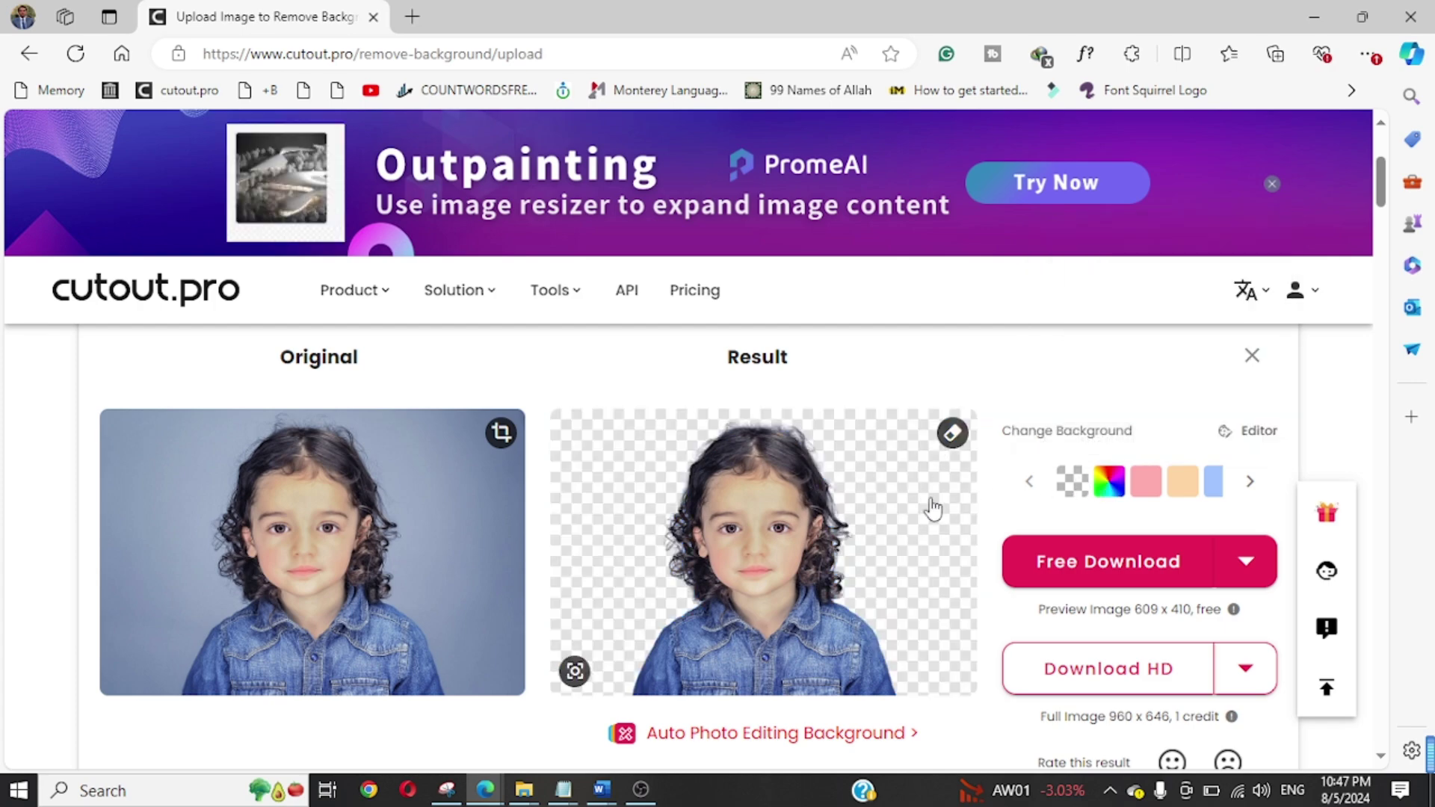
pyautogui.scroll(-4, 1169, 465)
# Download the child cutout as a free PNG preview.
pyautogui.scroll(3, 1174, 471)
pyautogui.click(1255, 477)
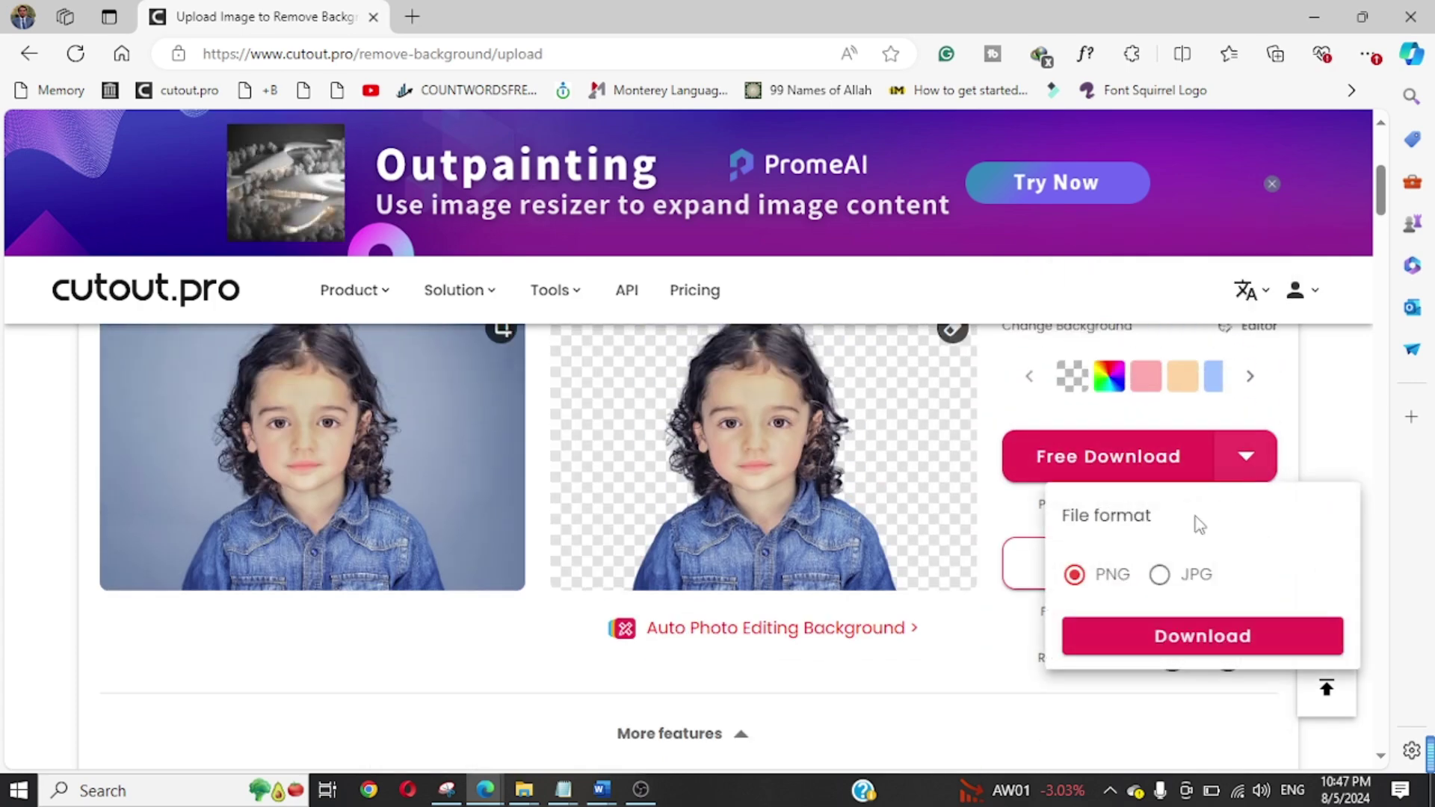
pyautogui.click(1132, 648)
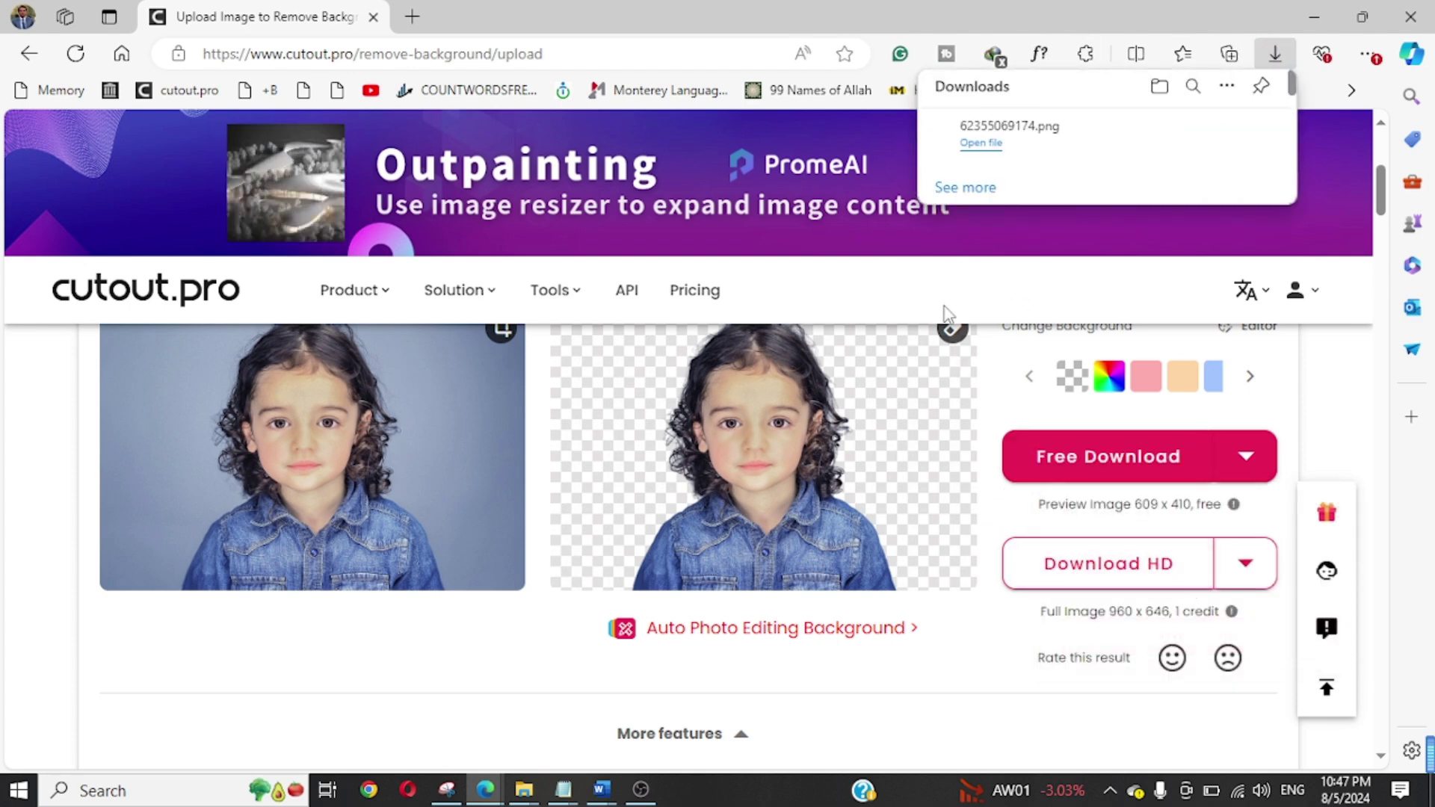
# Open the Photo Enhancer tool from More features in a new tab.
pyautogui.scroll(-5, 862, 522)
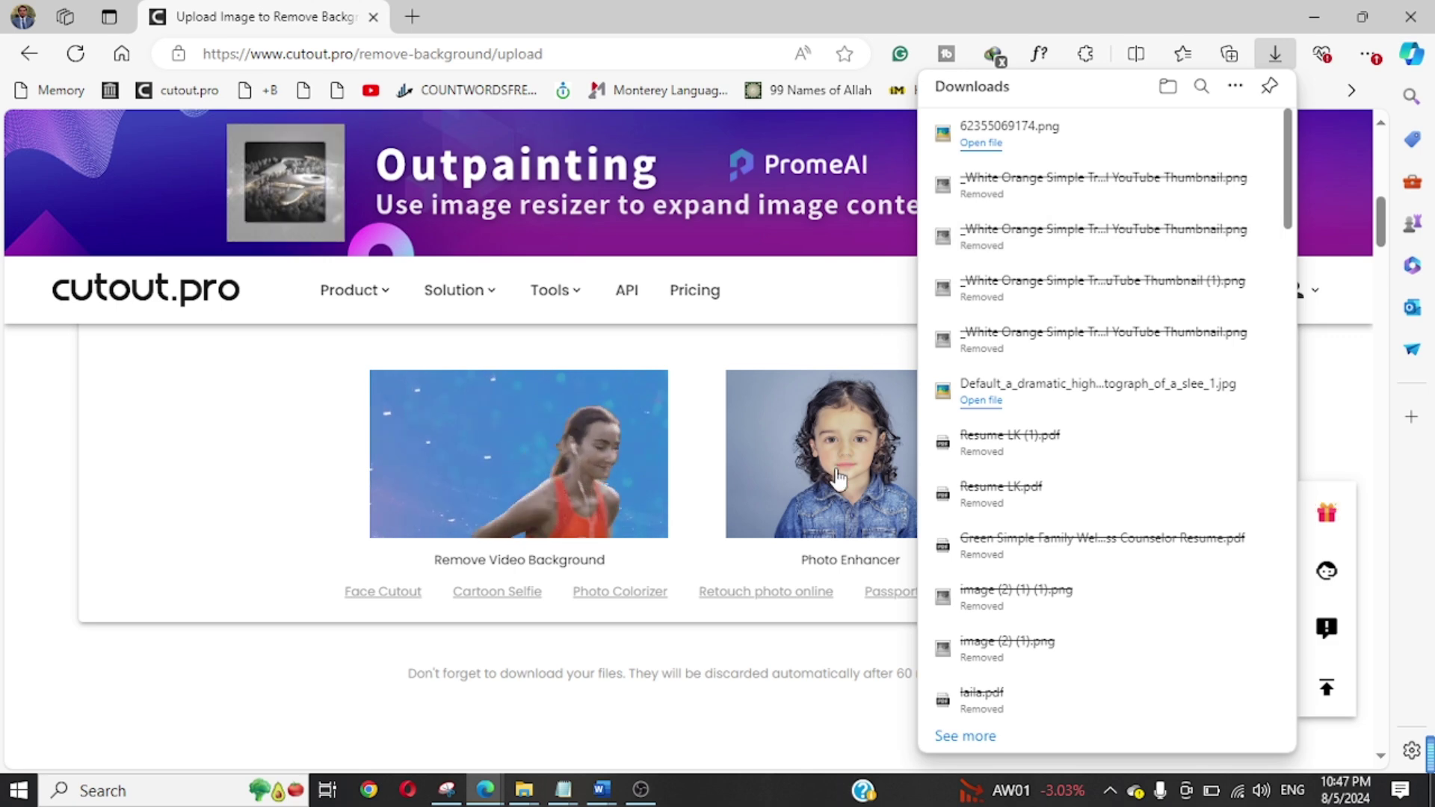
pyautogui.scroll(1, 841, 455)
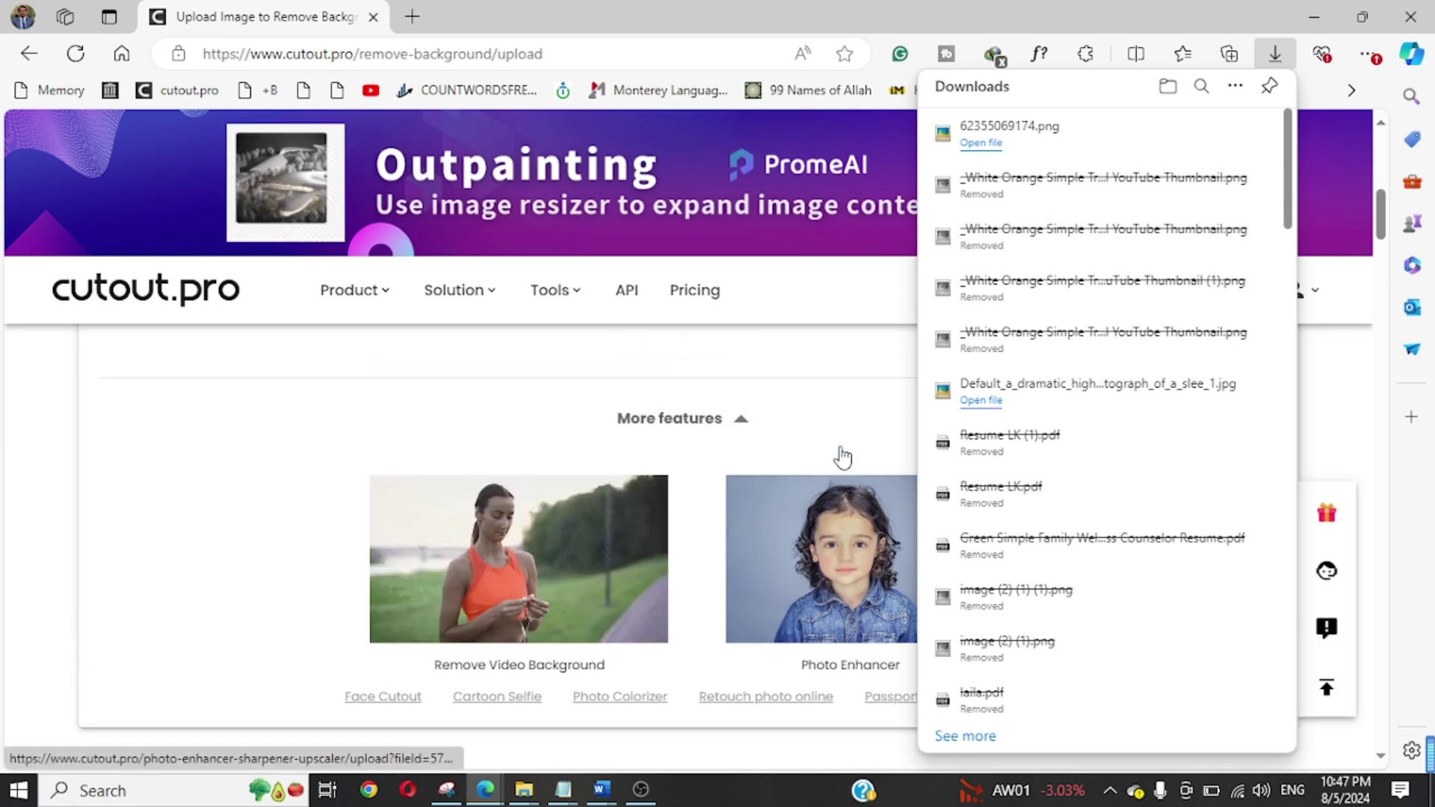
pyautogui.click(836, 595)
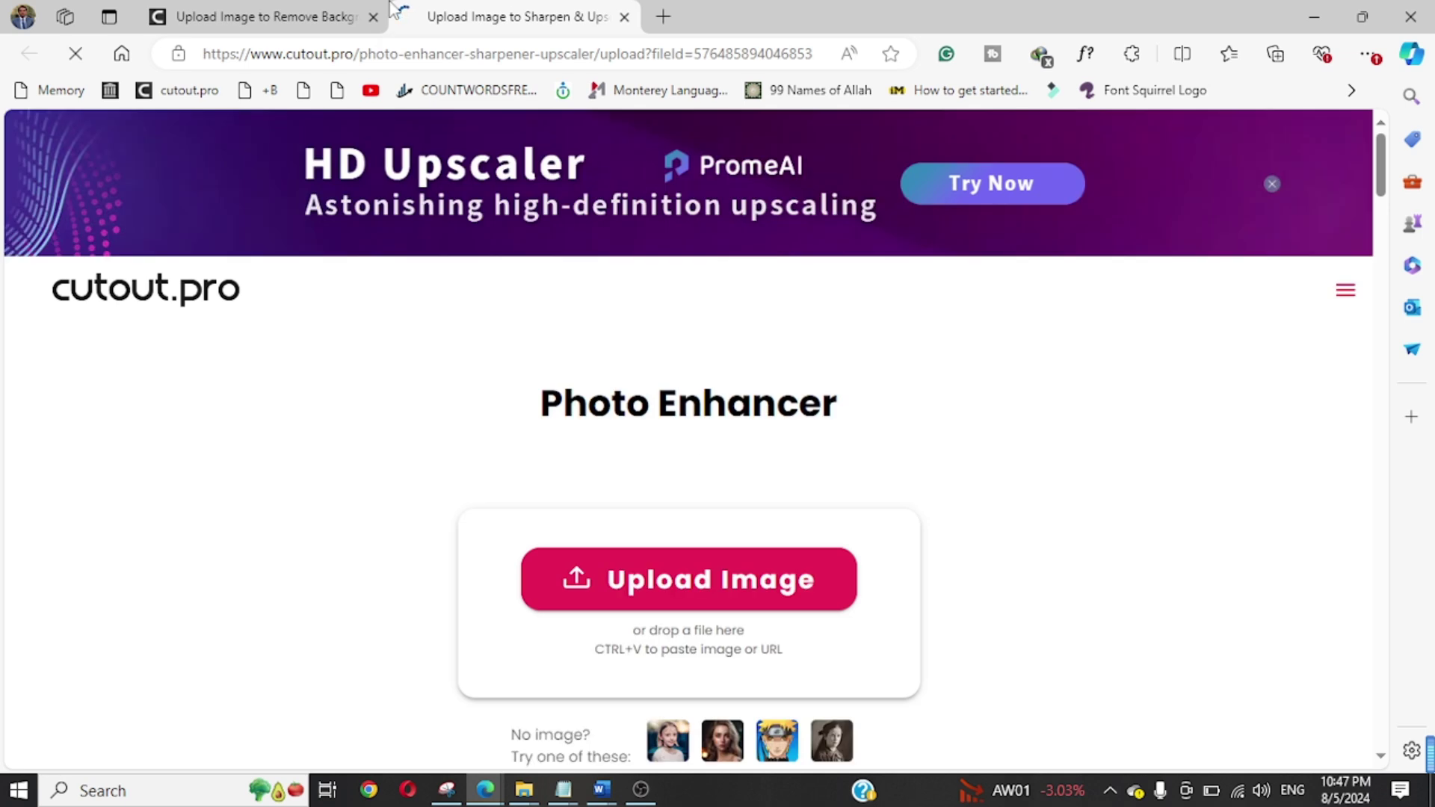
pyautogui.scroll(-1, 725, 447)
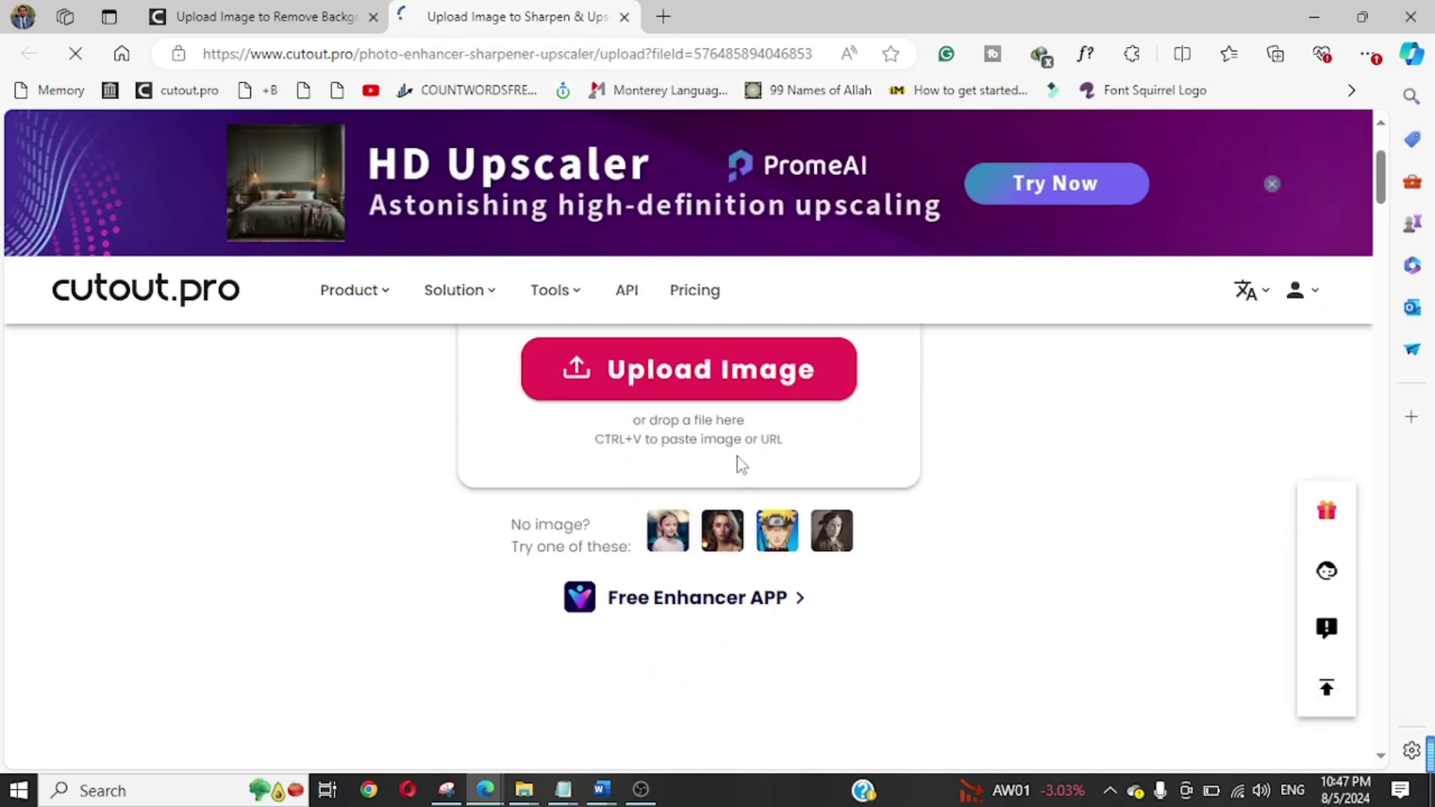
pyautogui.scroll(2, 737, 460)
pyautogui.click(725, 478)
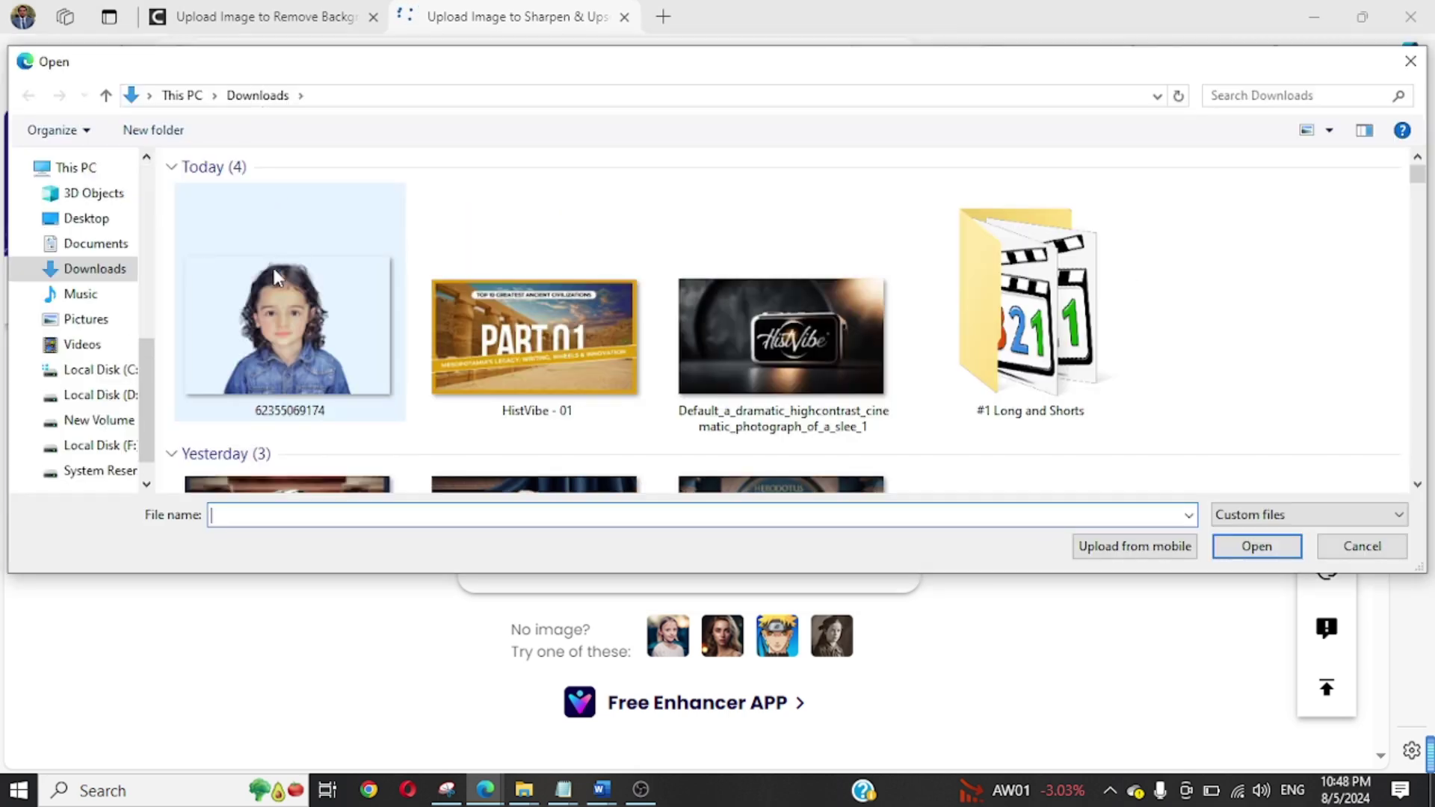
pyautogui.click(303, 247)
pyautogui.click(1257, 546)
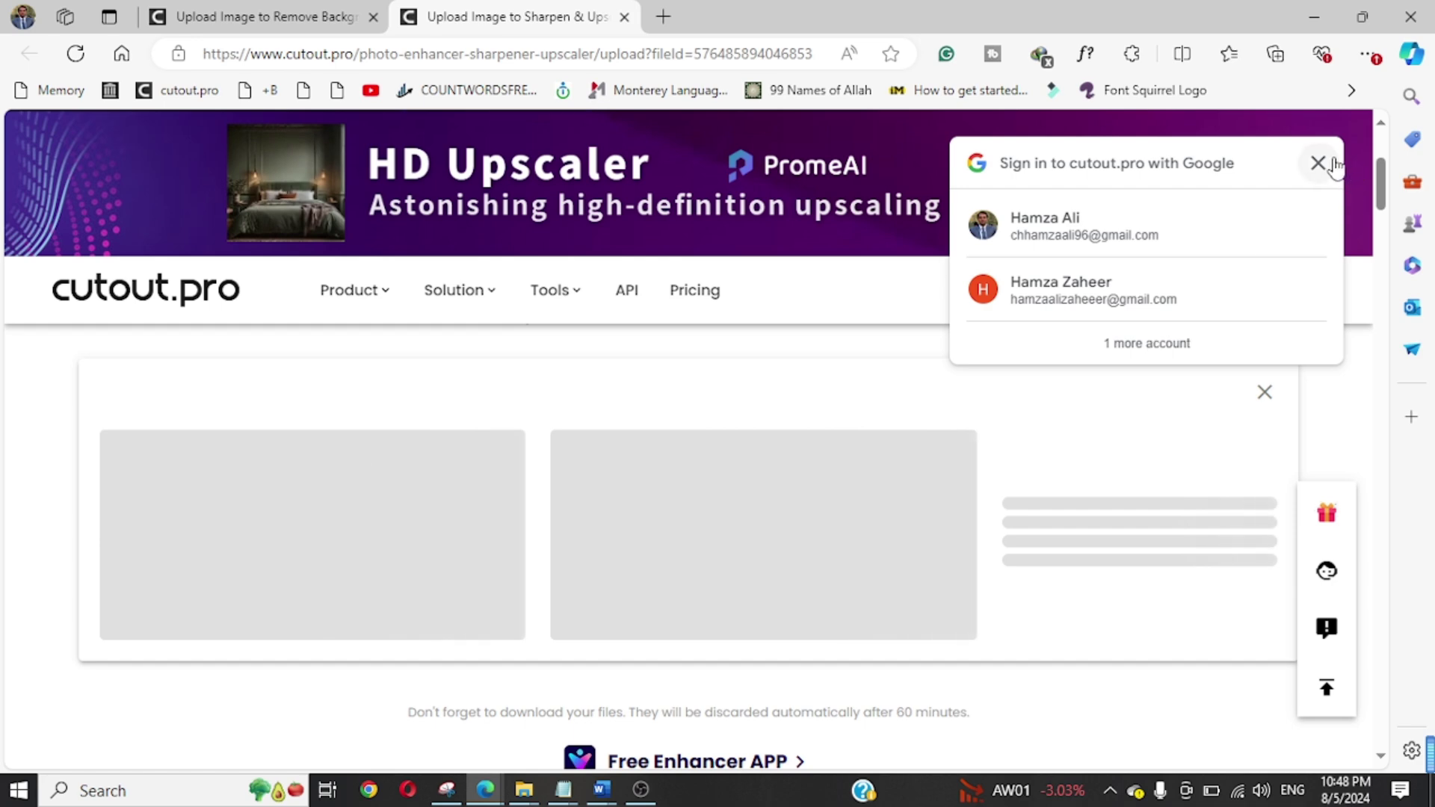
pyautogui.click(1318, 163)
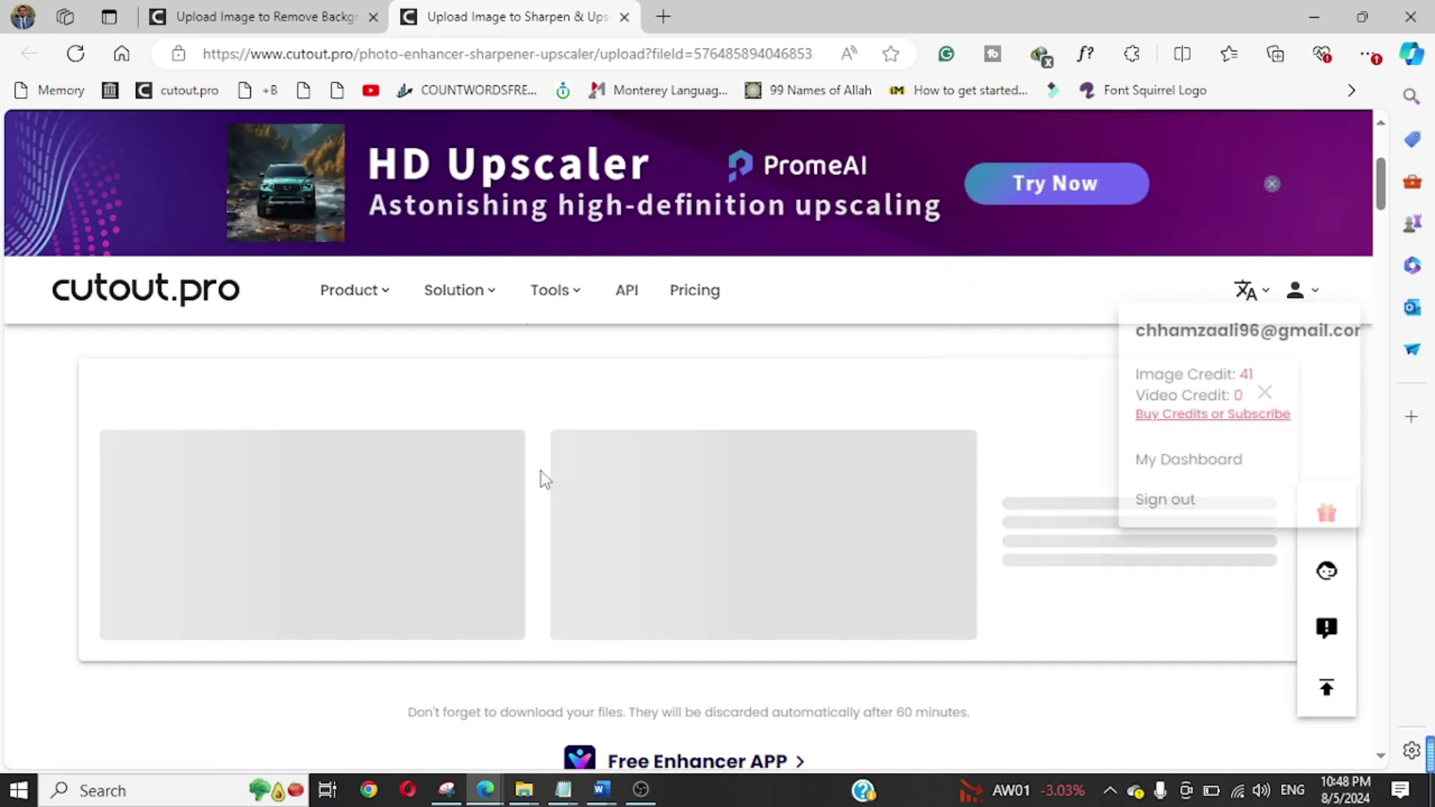
pyautogui.scroll(-3, 541, 473)
pyautogui.scroll(-3, 541, 473)
pyautogui.scroll(6, 541, 473)
pyautogui.scroll(1, 587, 513)
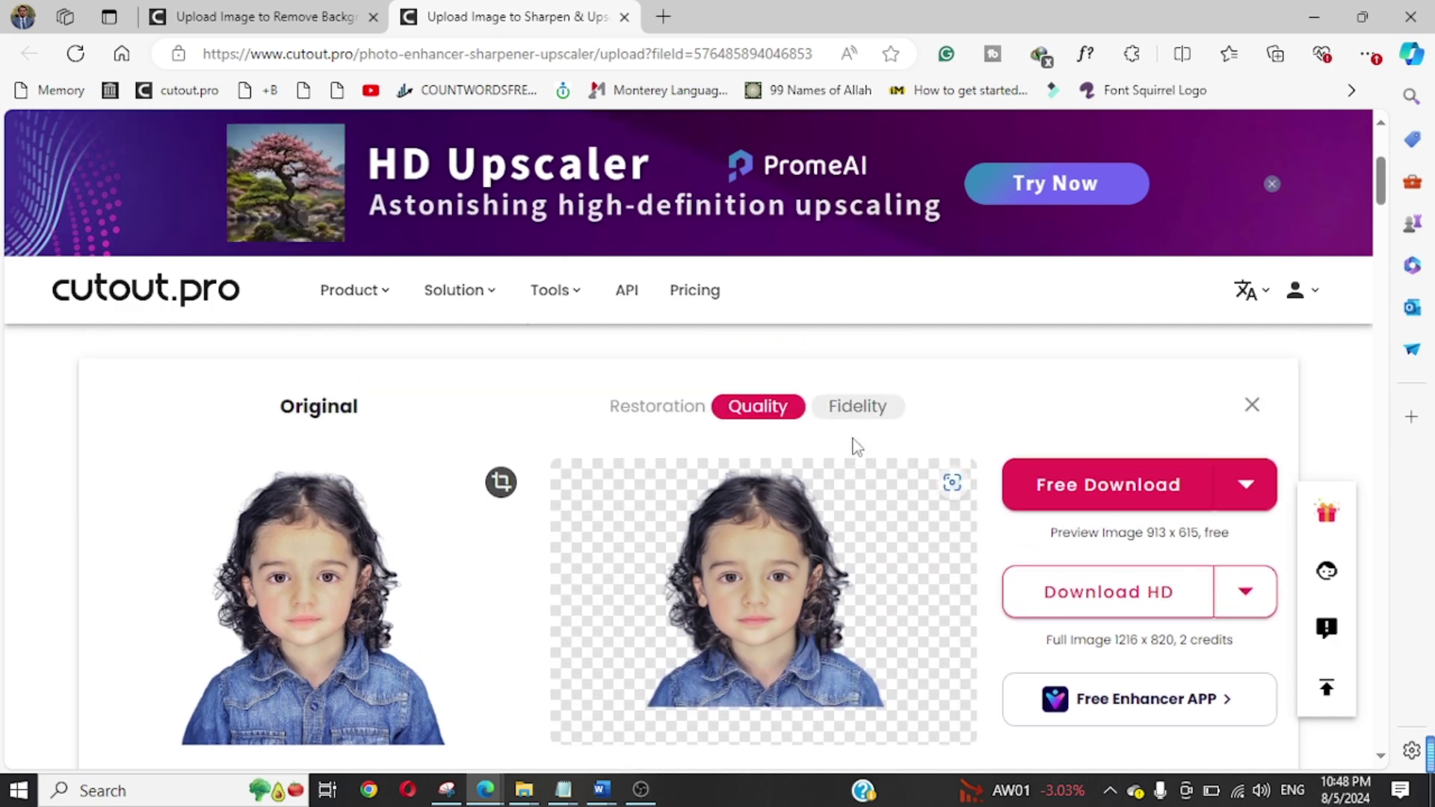
# Switch the enhanced child portrait to the Fidelity version and inspect it.
pyautogui.scroll(-5, 586, 497)
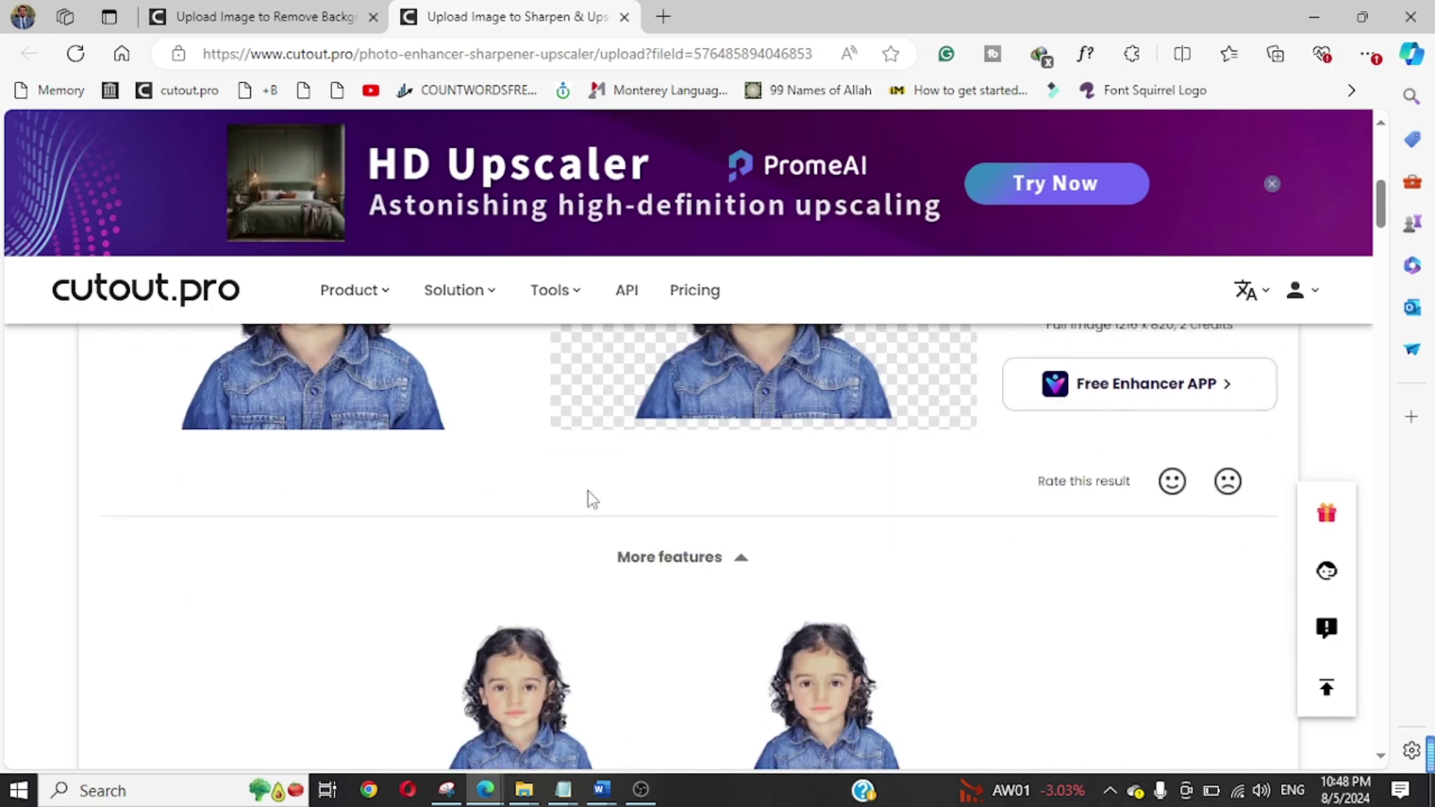
pyautogui.scroll(-4, 587, 497)
pyautogui.scroll(5, 586, 496)
pyautogui.scroll(3, 839, 430)
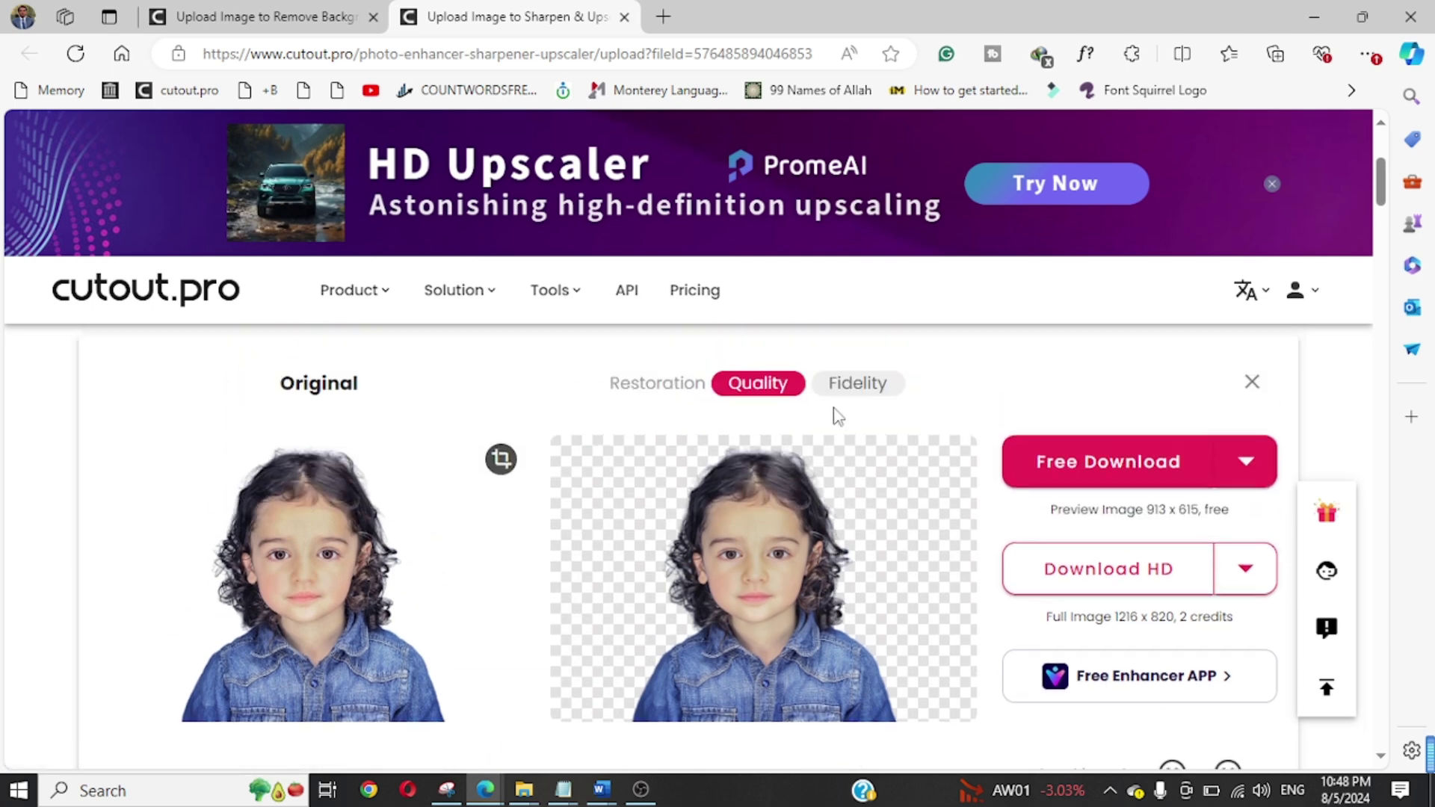
pyautogui.click(858, 407)
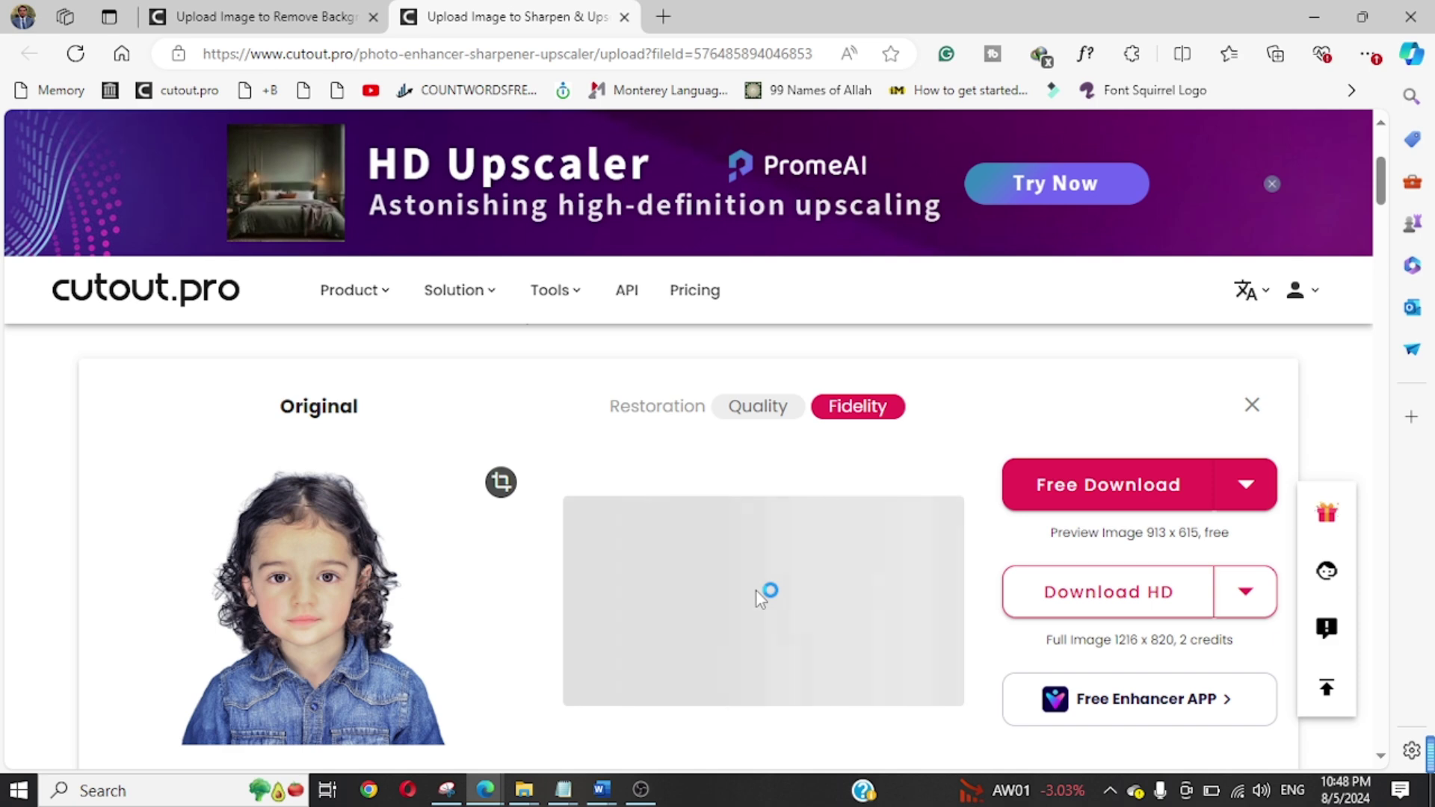
pyautogui.scroll(-3, 663, 557)
pyautogui.scroll(-2, 661, 553)
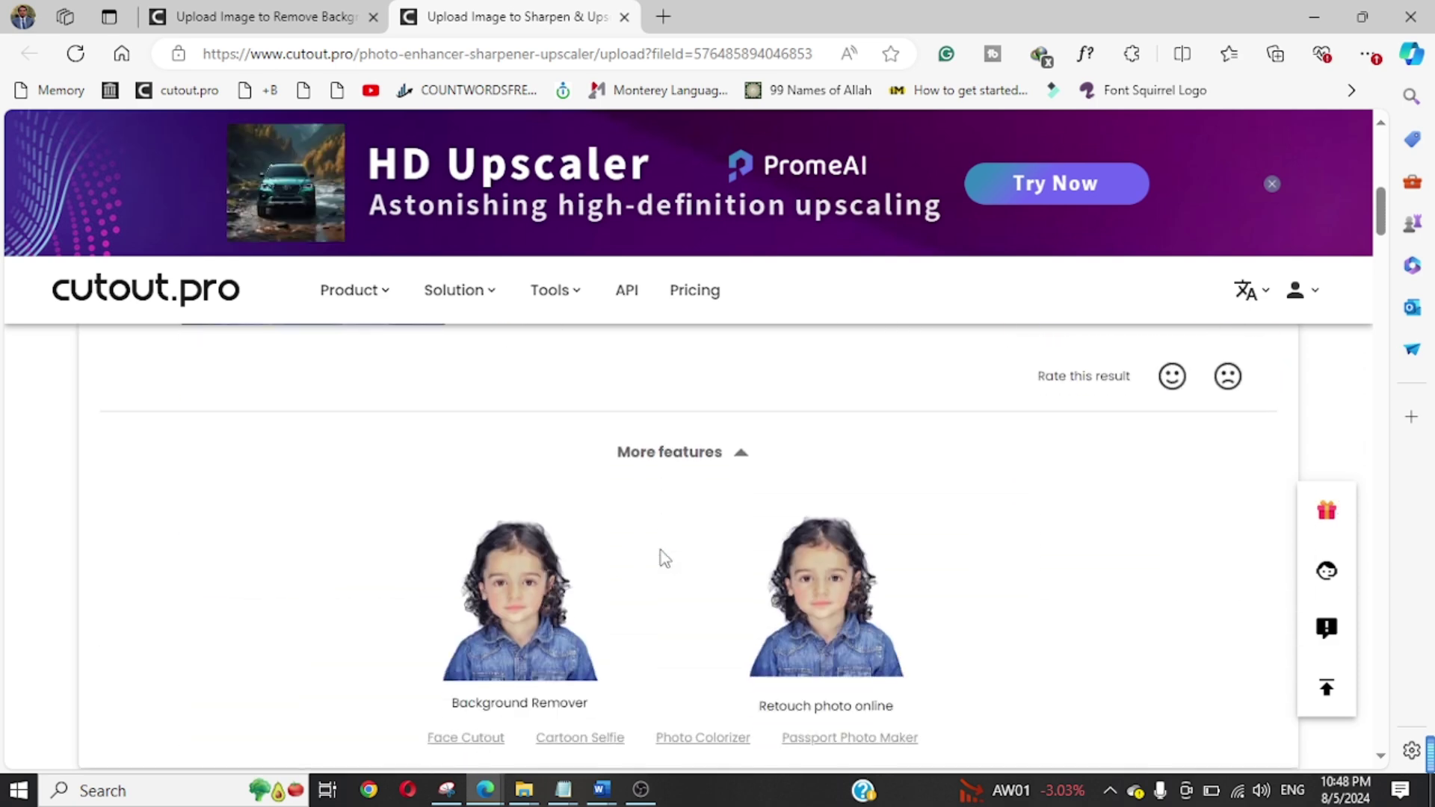
pyautogui.scroll(5, 661, 551)
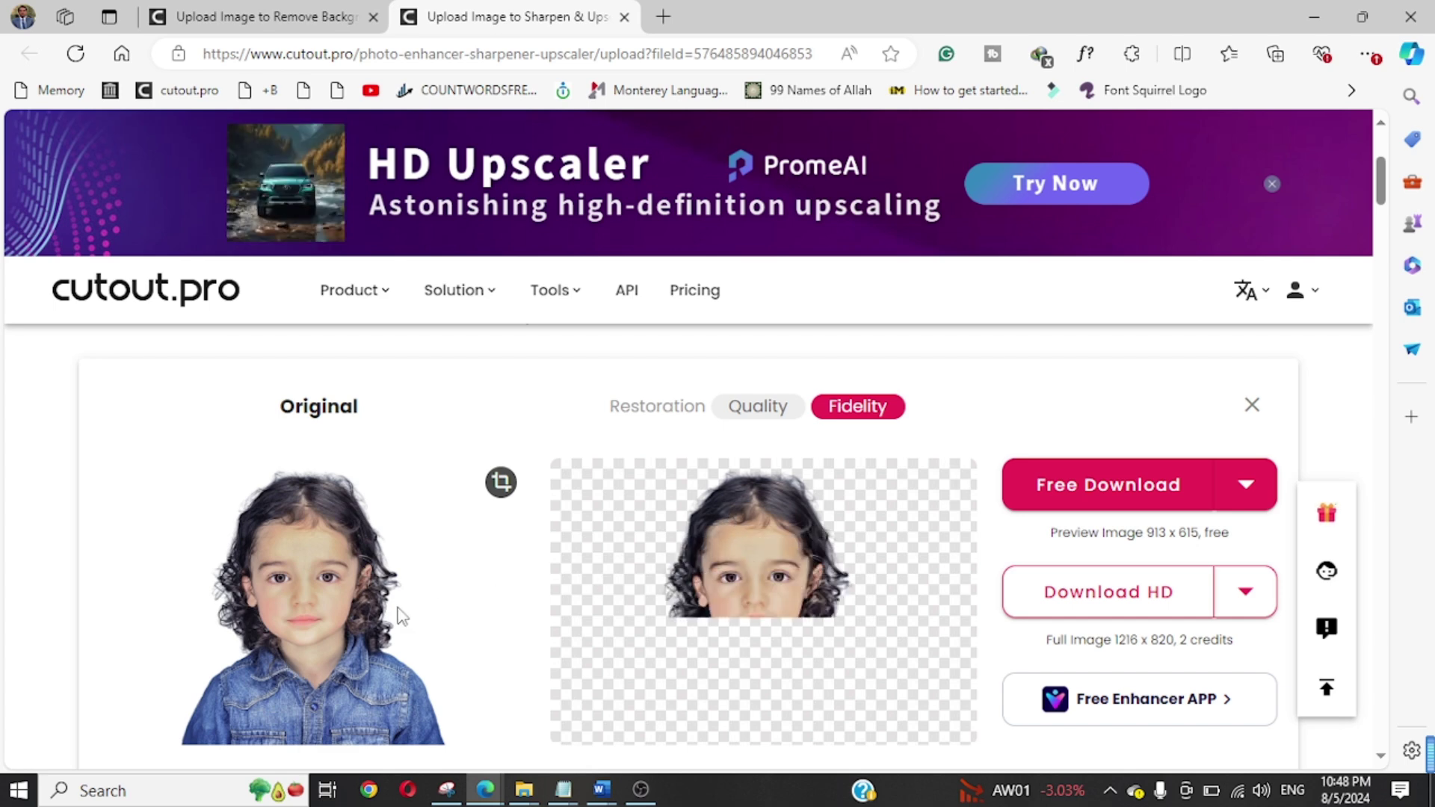
pyautogui.scroll(-1, 417, 607)
pyautogui.scroll(-1, 417, 607)
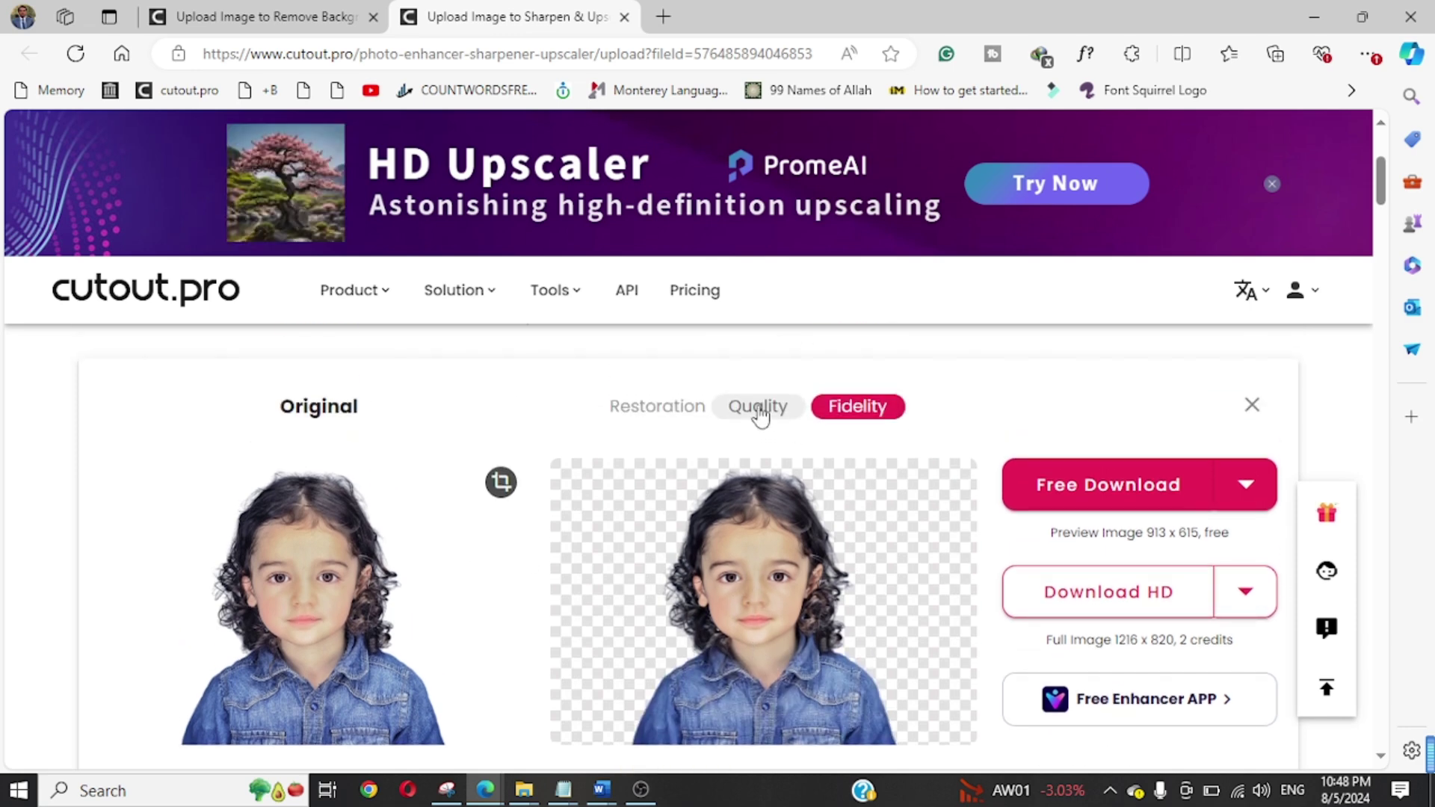
# Toggle between Quality and Fidelity results, ending on Fidelity, then open Photo Colorizer.
pyautogui.click(758, 408)
pyautogui.click(867, 408)
pyautogui.click(776, 413)
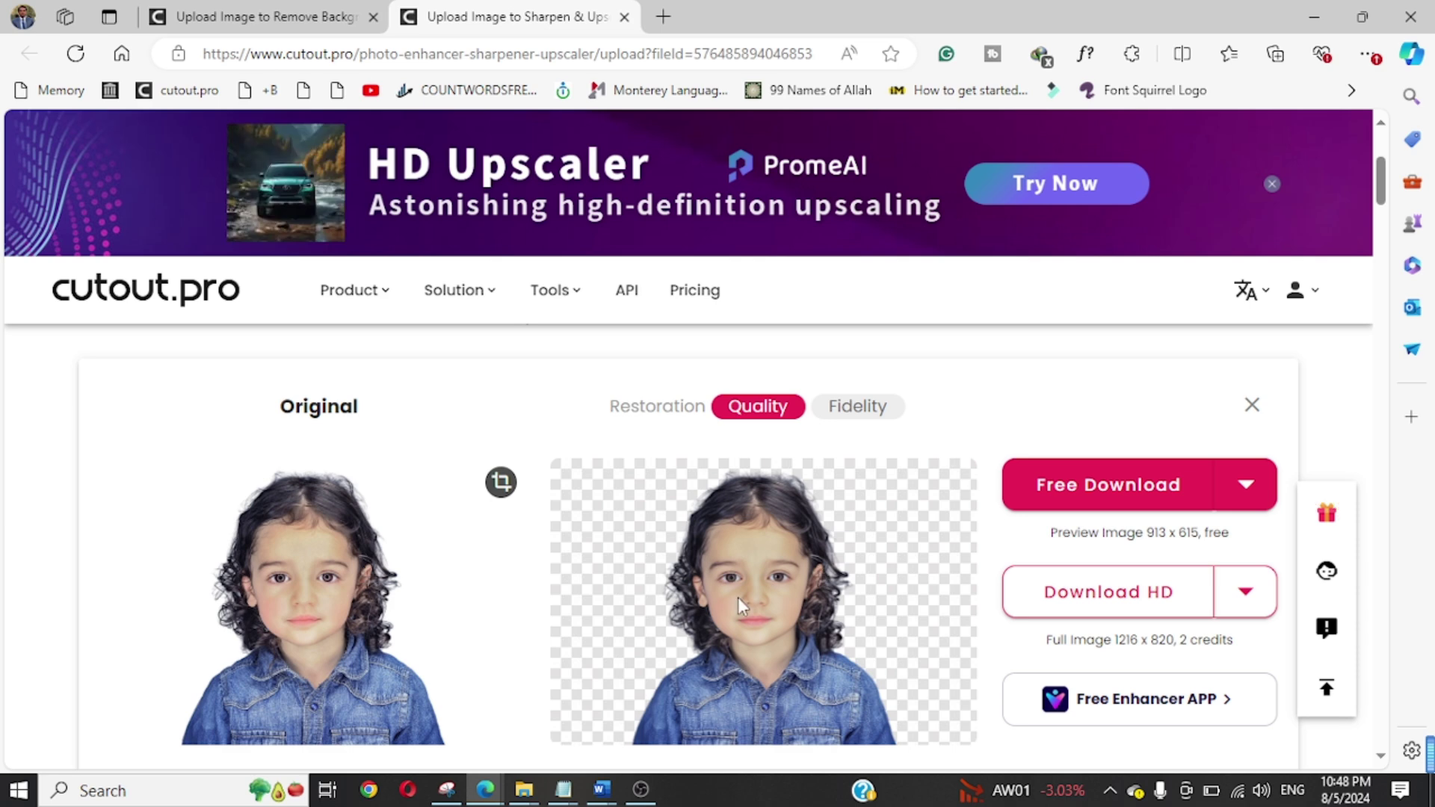
pyautogui.click(849, 417)
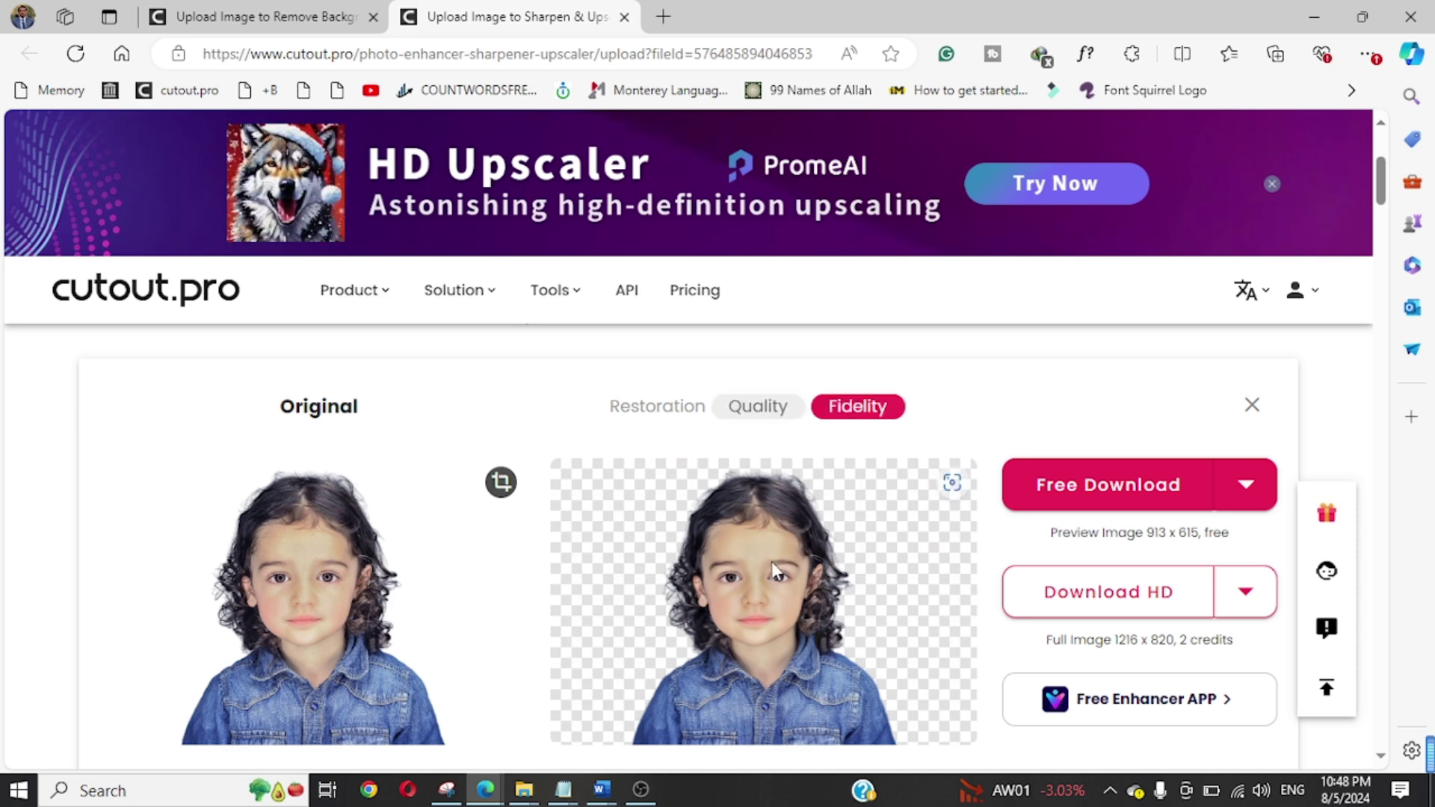
pyautogui.scroll(-3, 781, 572)
pyautogui.scroll(-4, 815, 565)
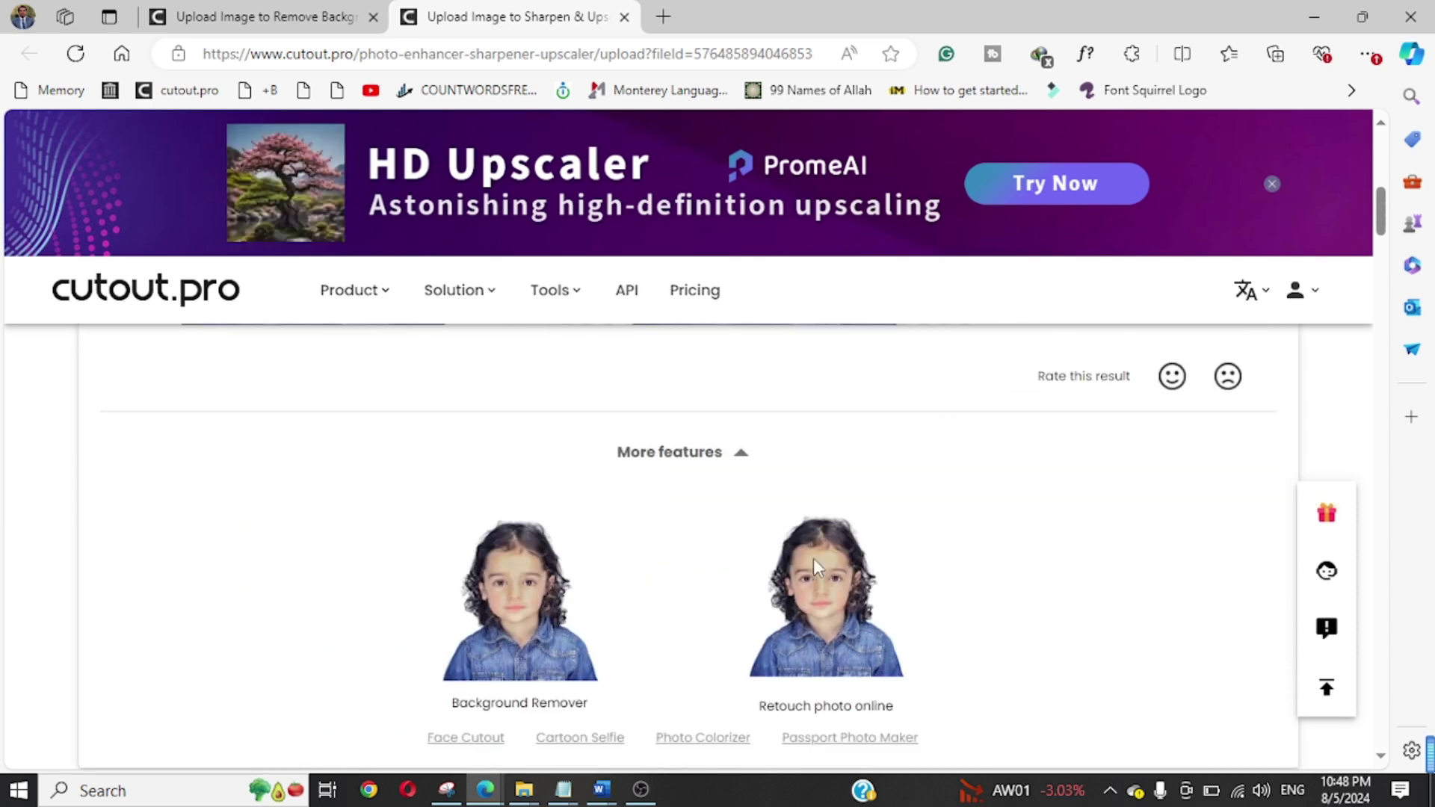
pyautogui.scroll(7, 860, 579)
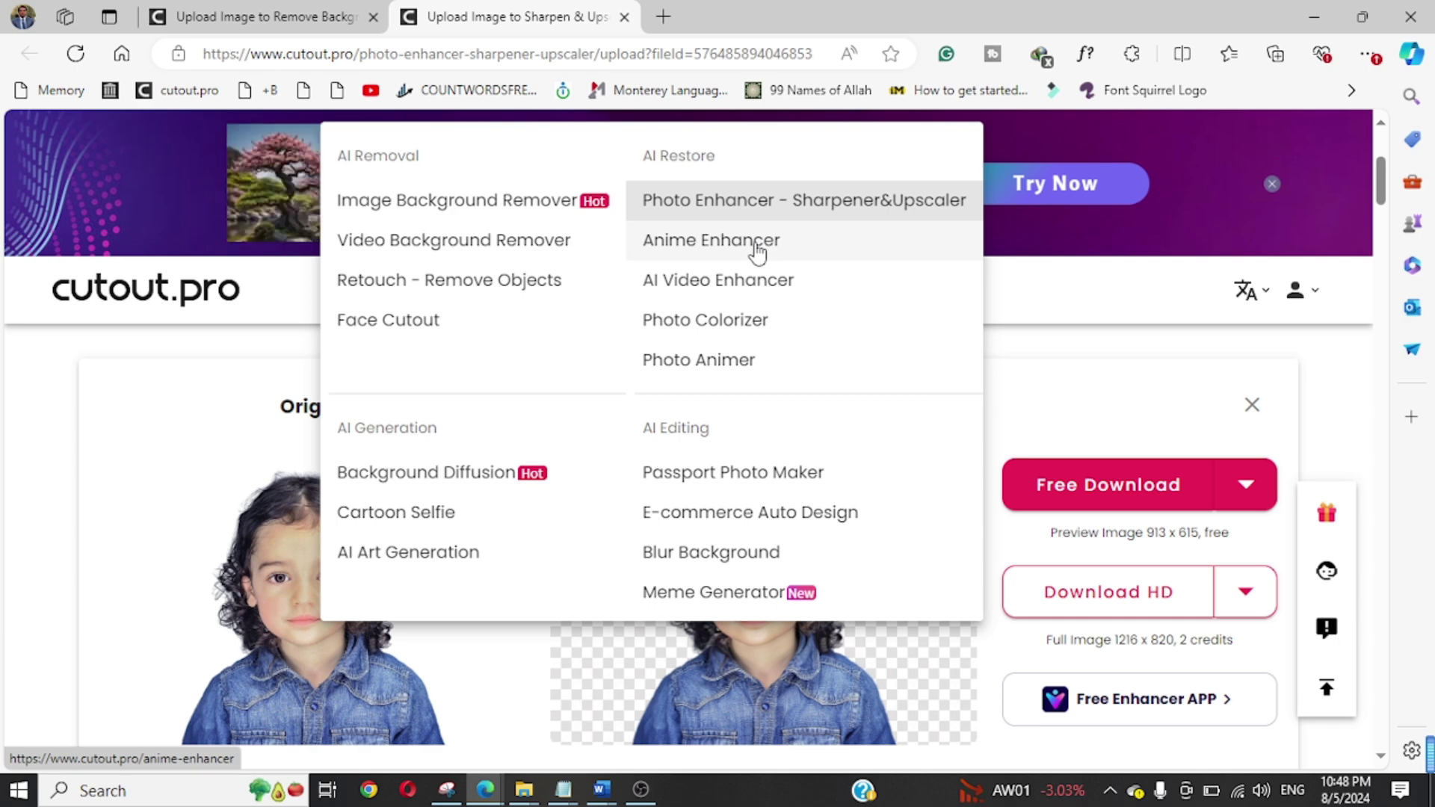
pyautogui.click(788, 335)
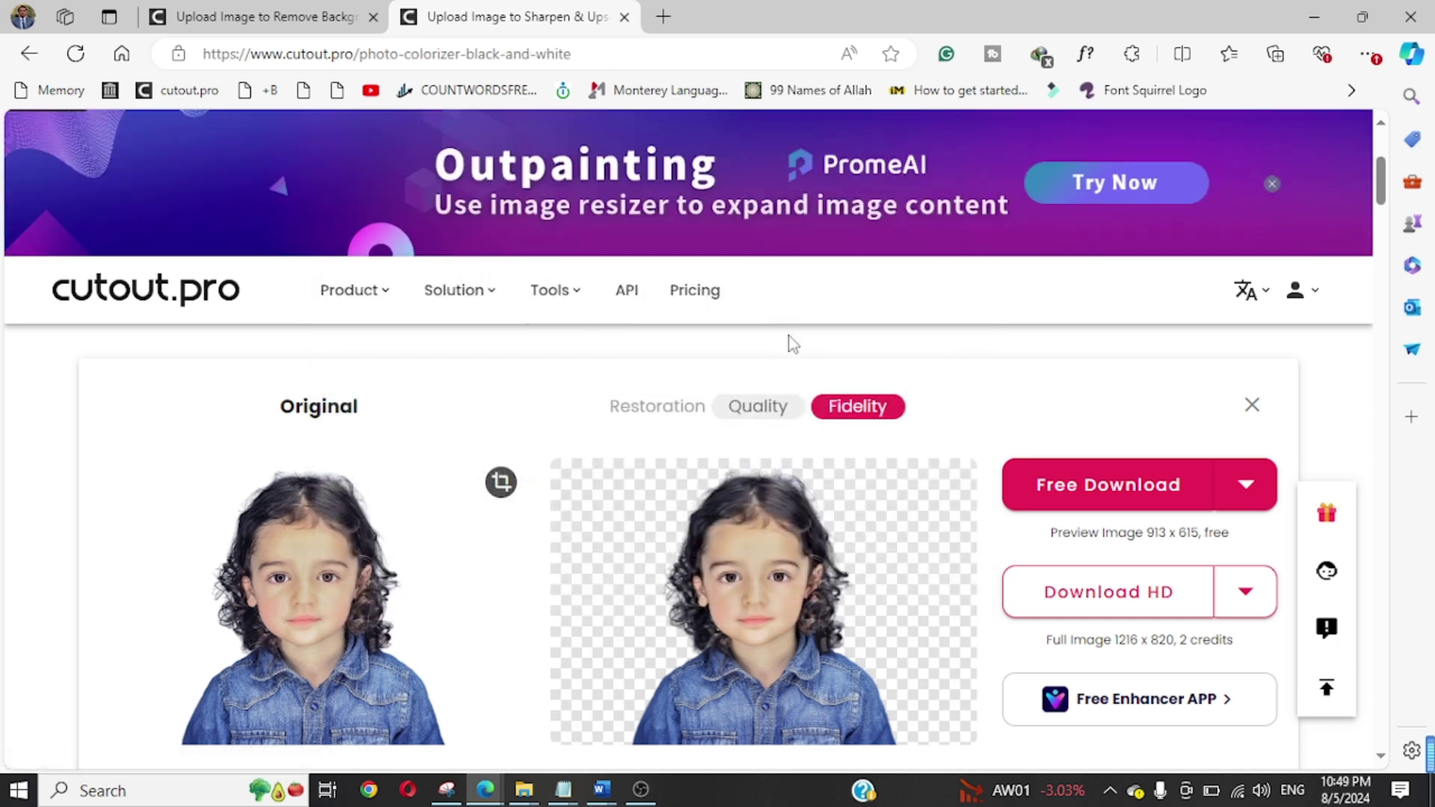
# Colorize the woman-in-cap sample photo and view the Free Download format options.
pyautogui.scroll(-4, 793, 359)
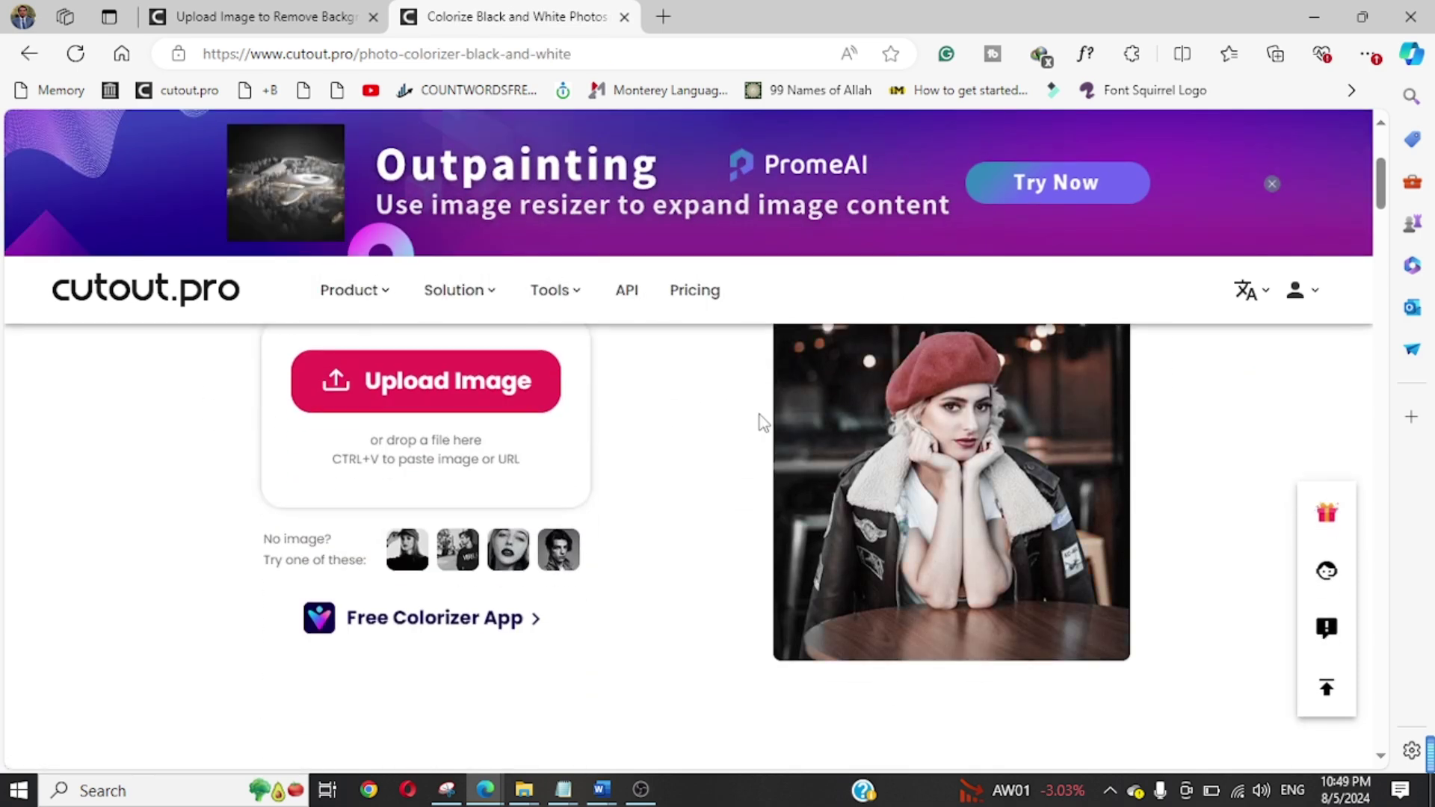
pyautogui.scroll(1, 618, 460)
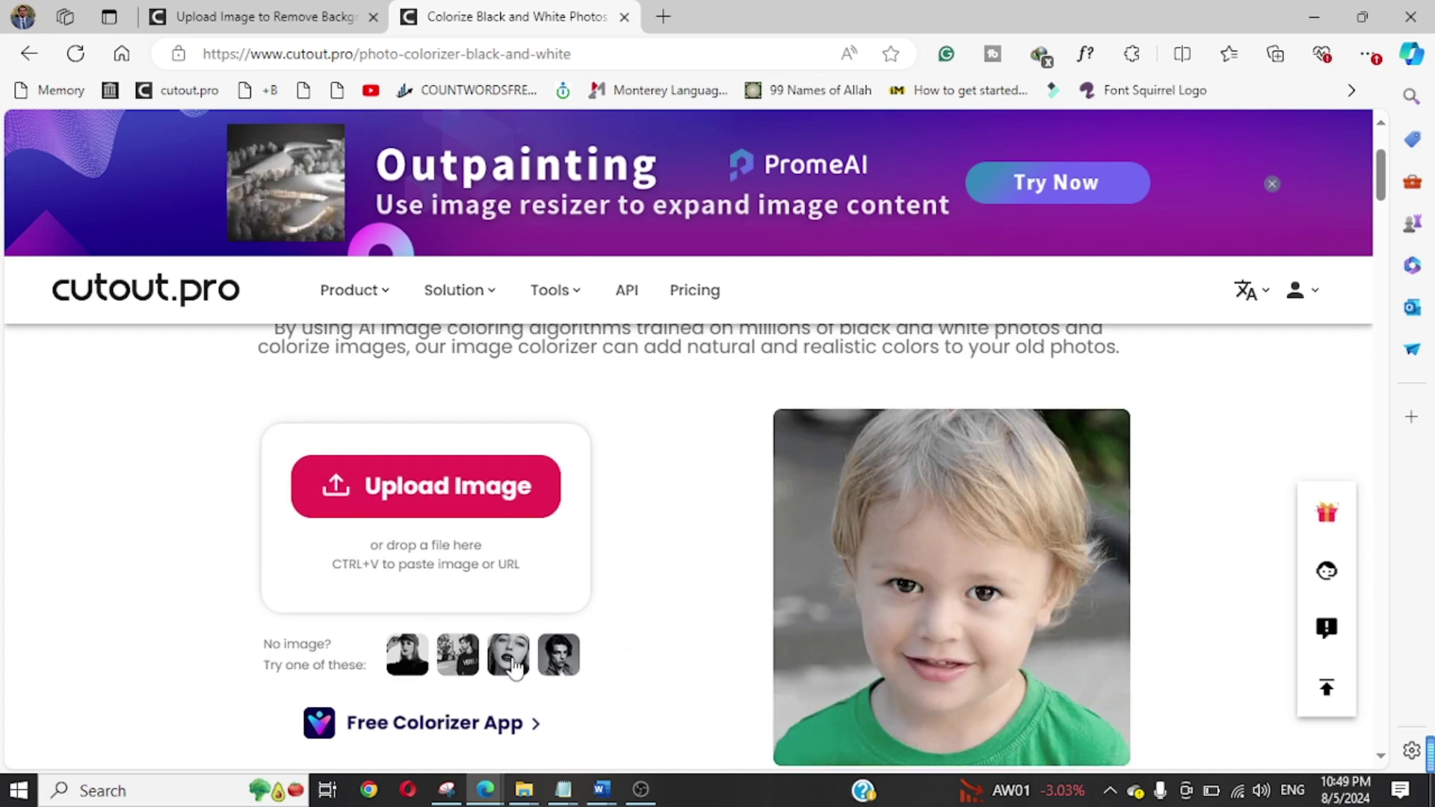
pyautogui.click(407, 655)
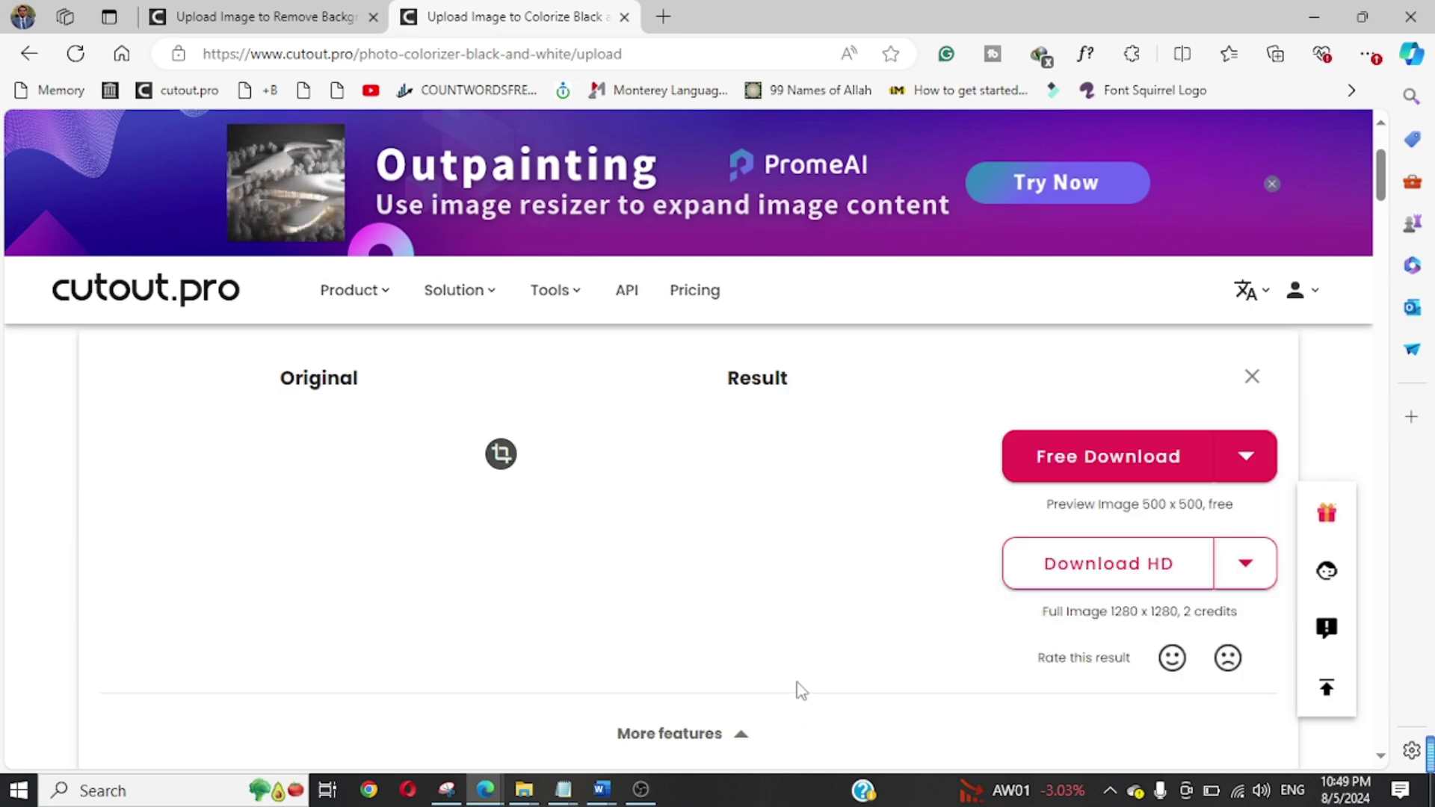
pyautogui.scroll(-1, 692, 665)
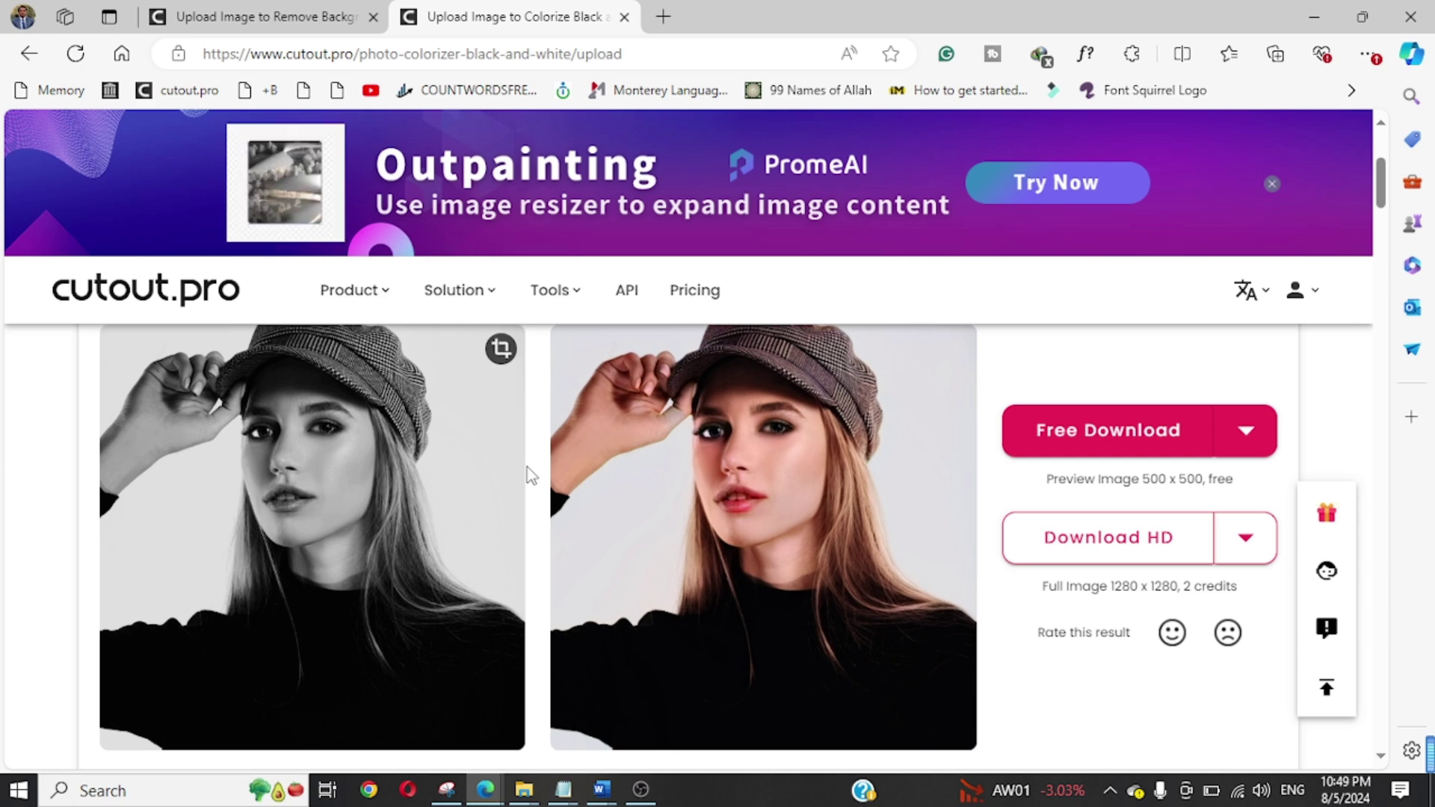
pyautogui.click(1244, 442)
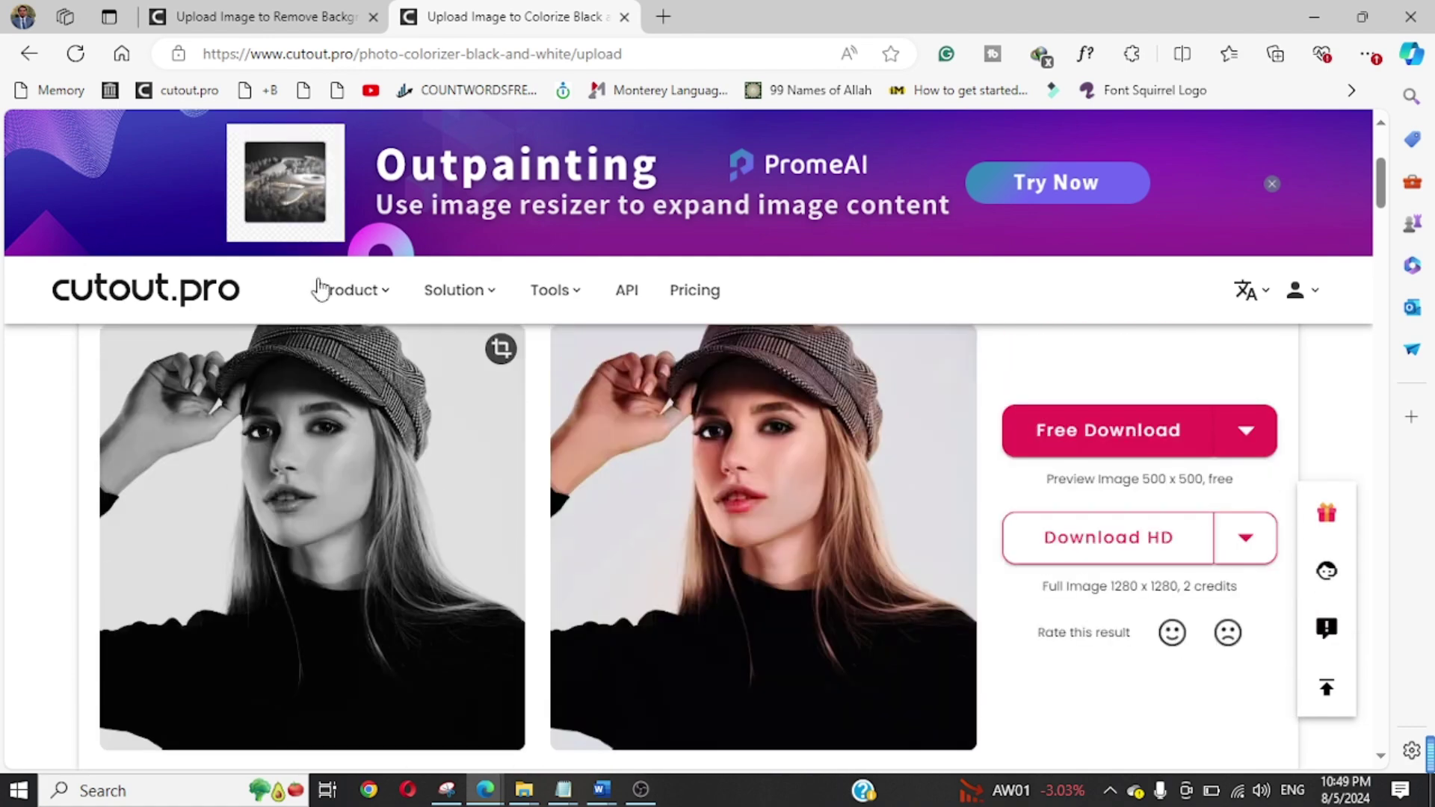
pyautogui.moveTo(354, 289)
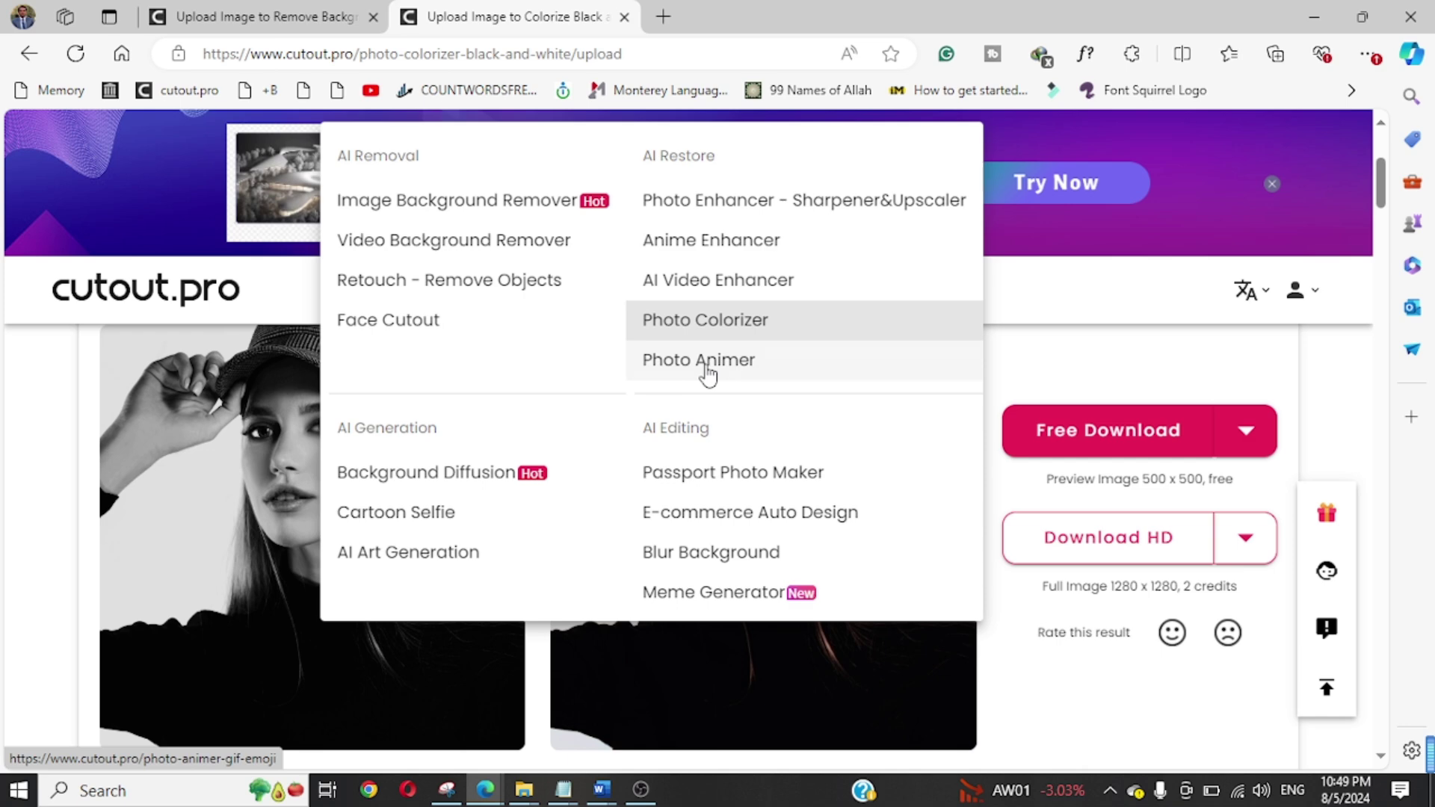
# Animate the smiling suited man sample in Photo Animer, then browse to More features.
pyautogui.click(705, 362)
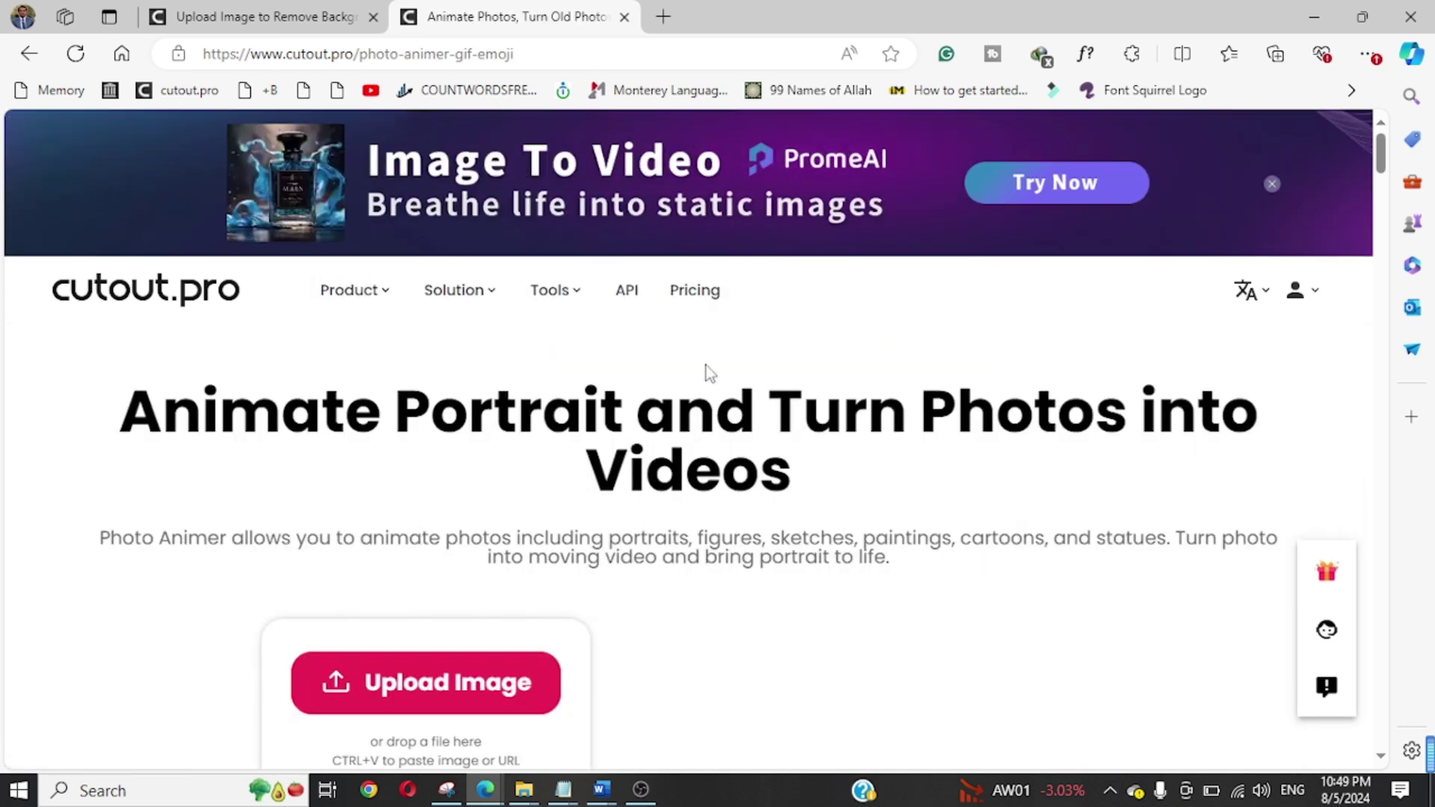
pyautogui.scroll(-2, 708, 374)
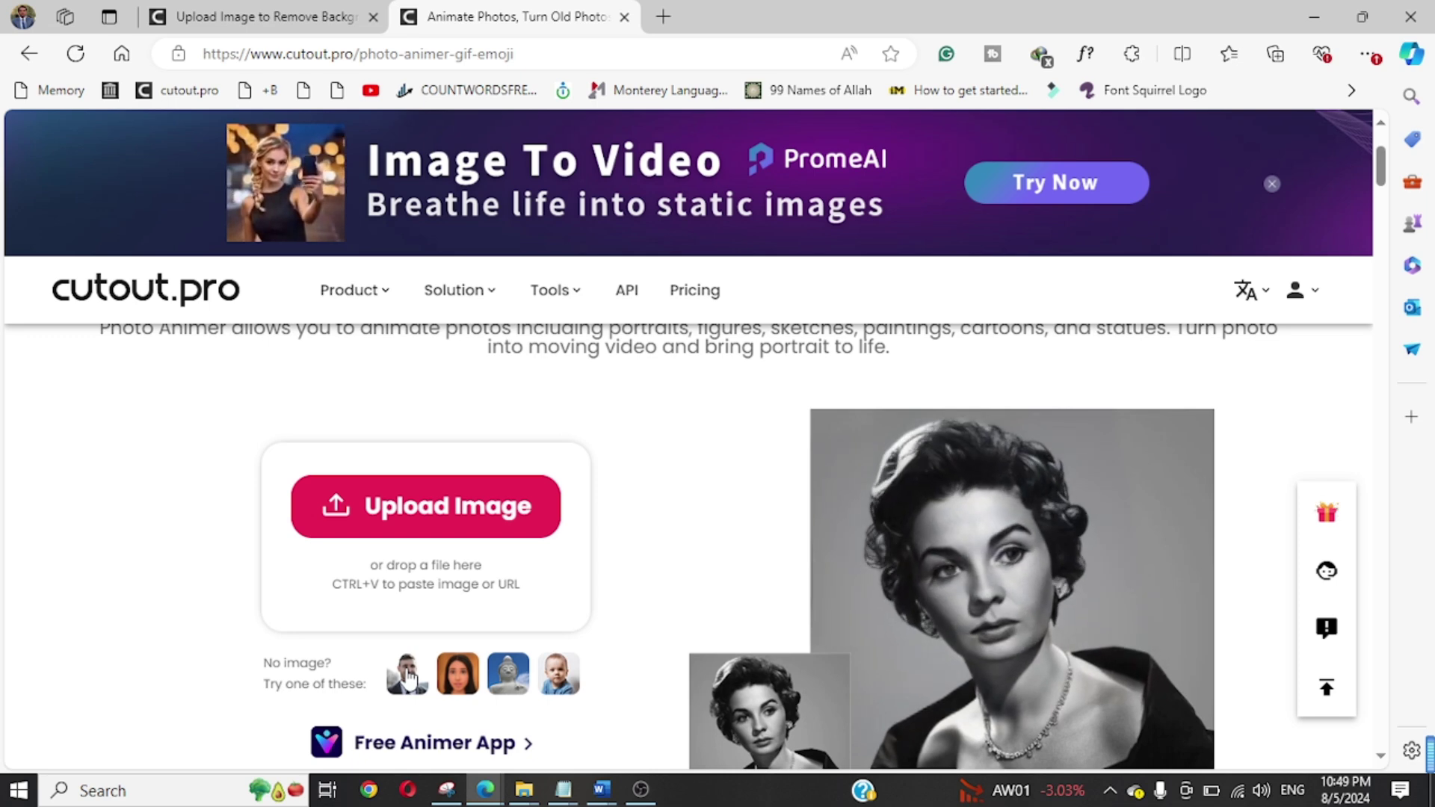
pyautogui.click(407, 677)
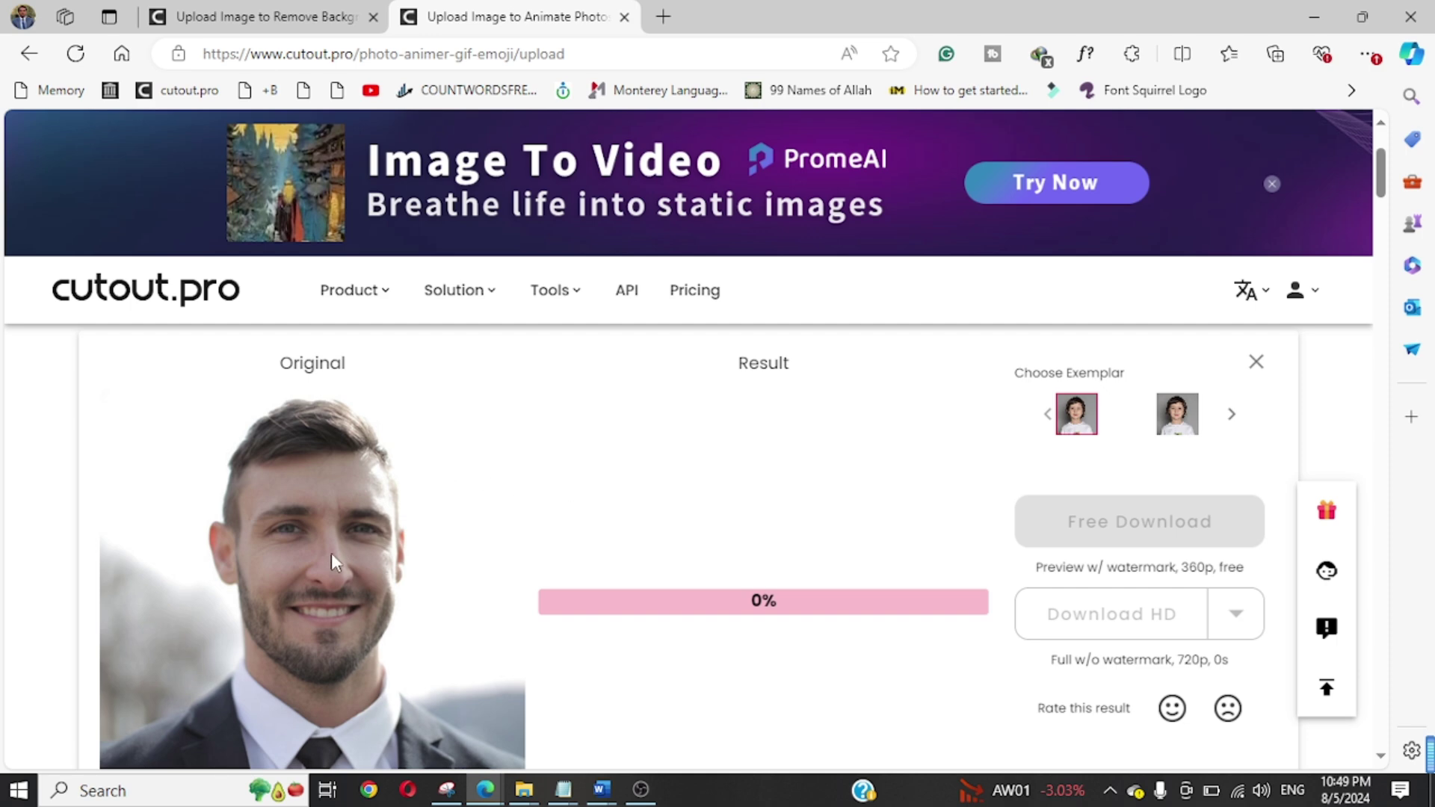
pyautogui.moveTo(393, 554)
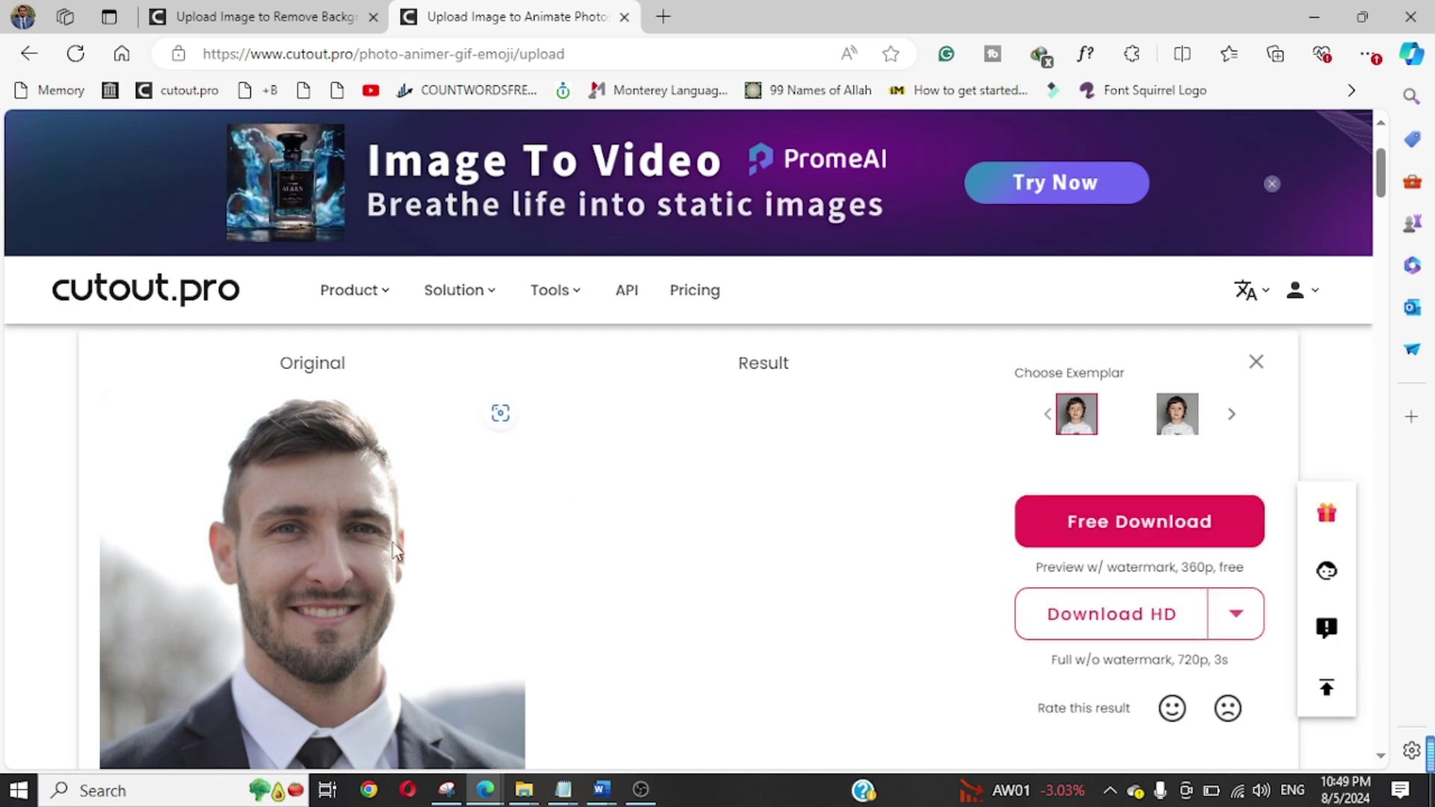
pyautogui.scroll(-2, 752, 553)
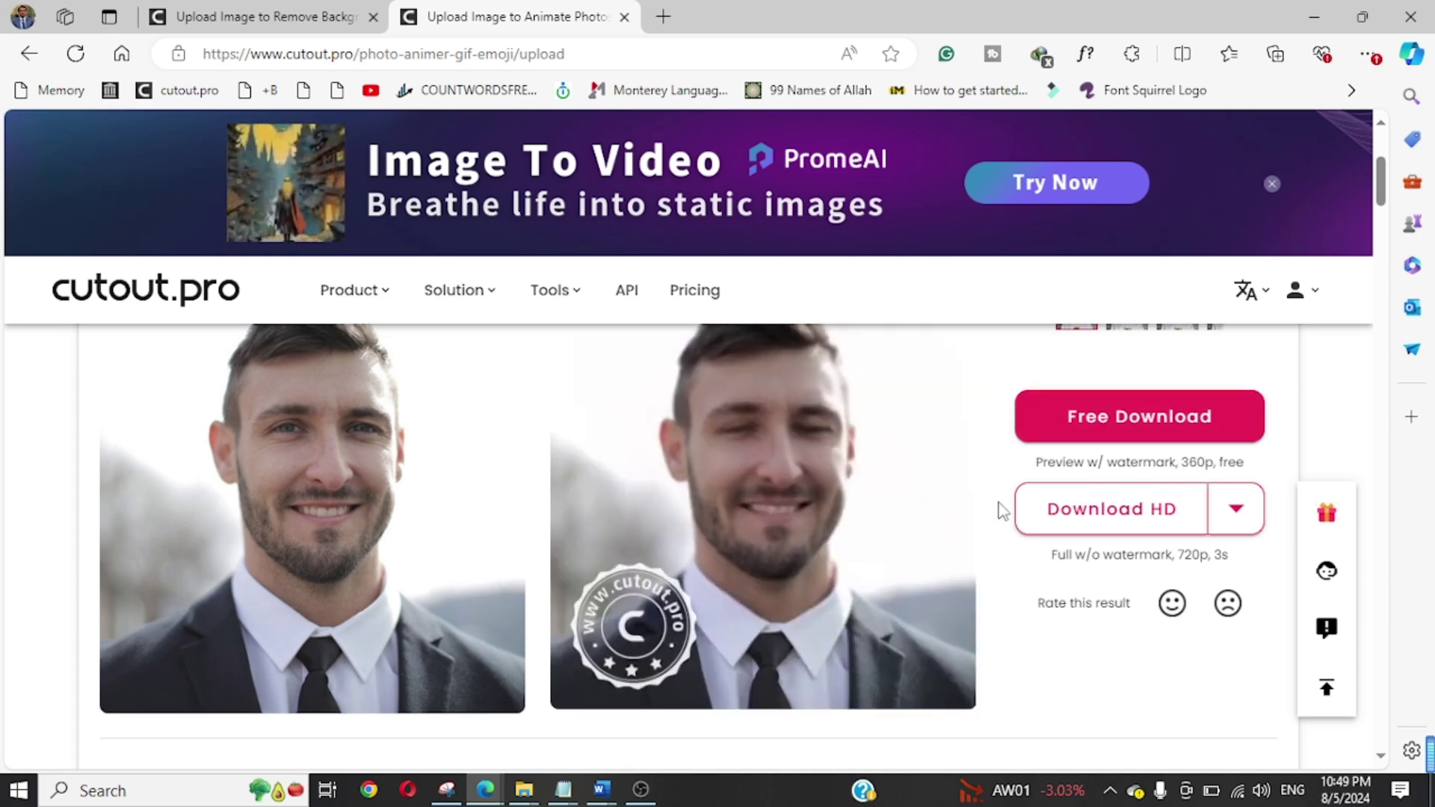
pyautogui.scroll(2, 1002, 513)
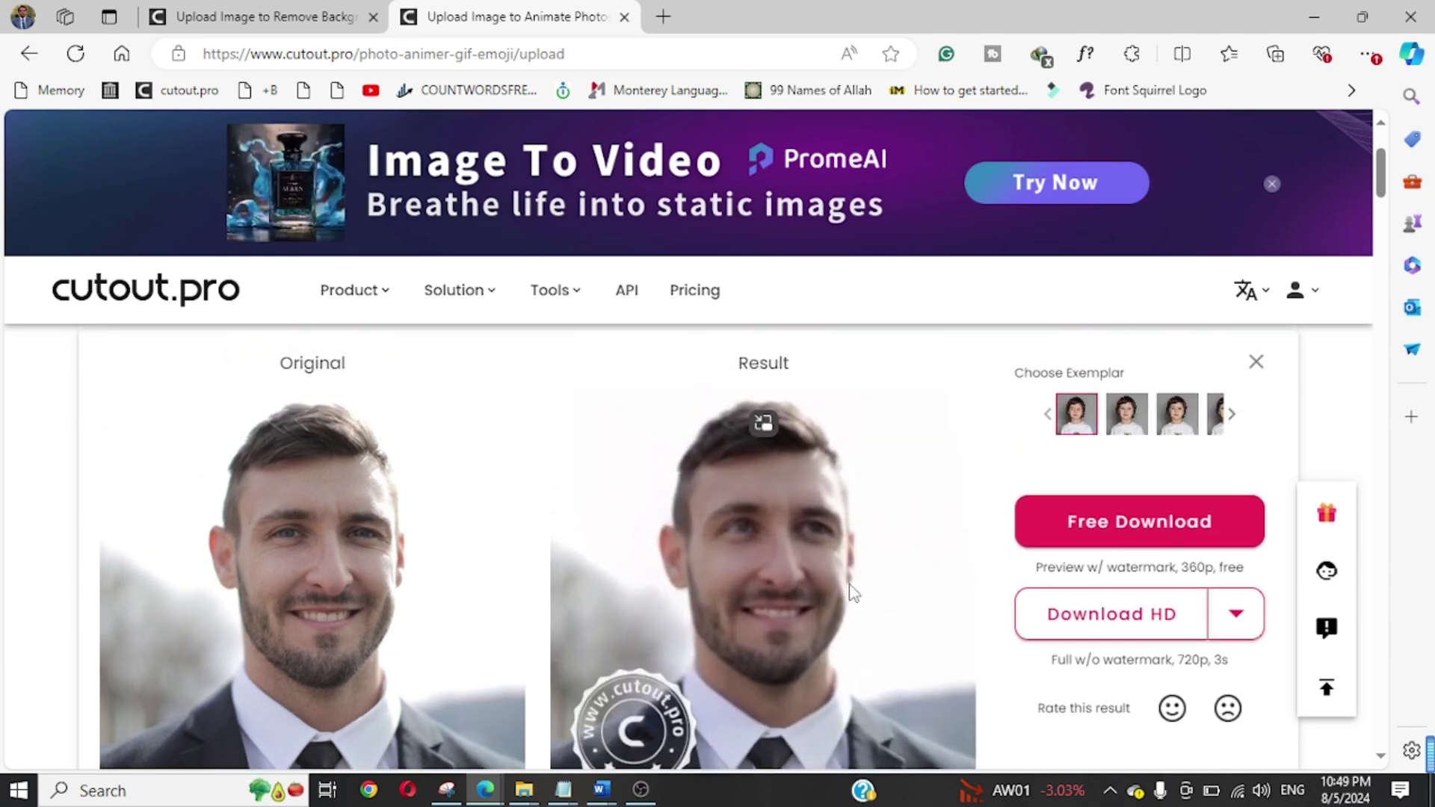
pyautogui.scroll(-3, 724, 644)
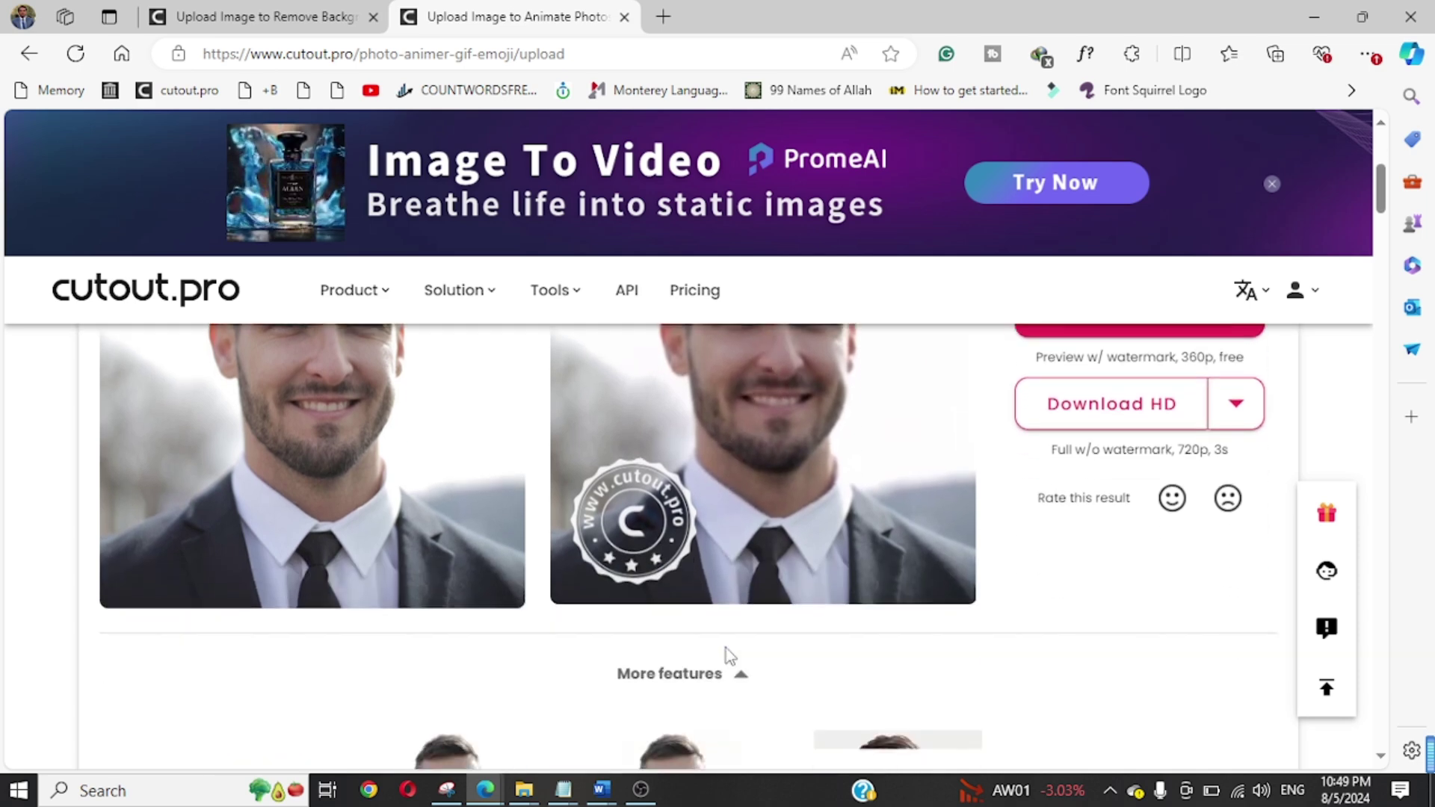
pyautogui.scroll(-3, 684, 557)
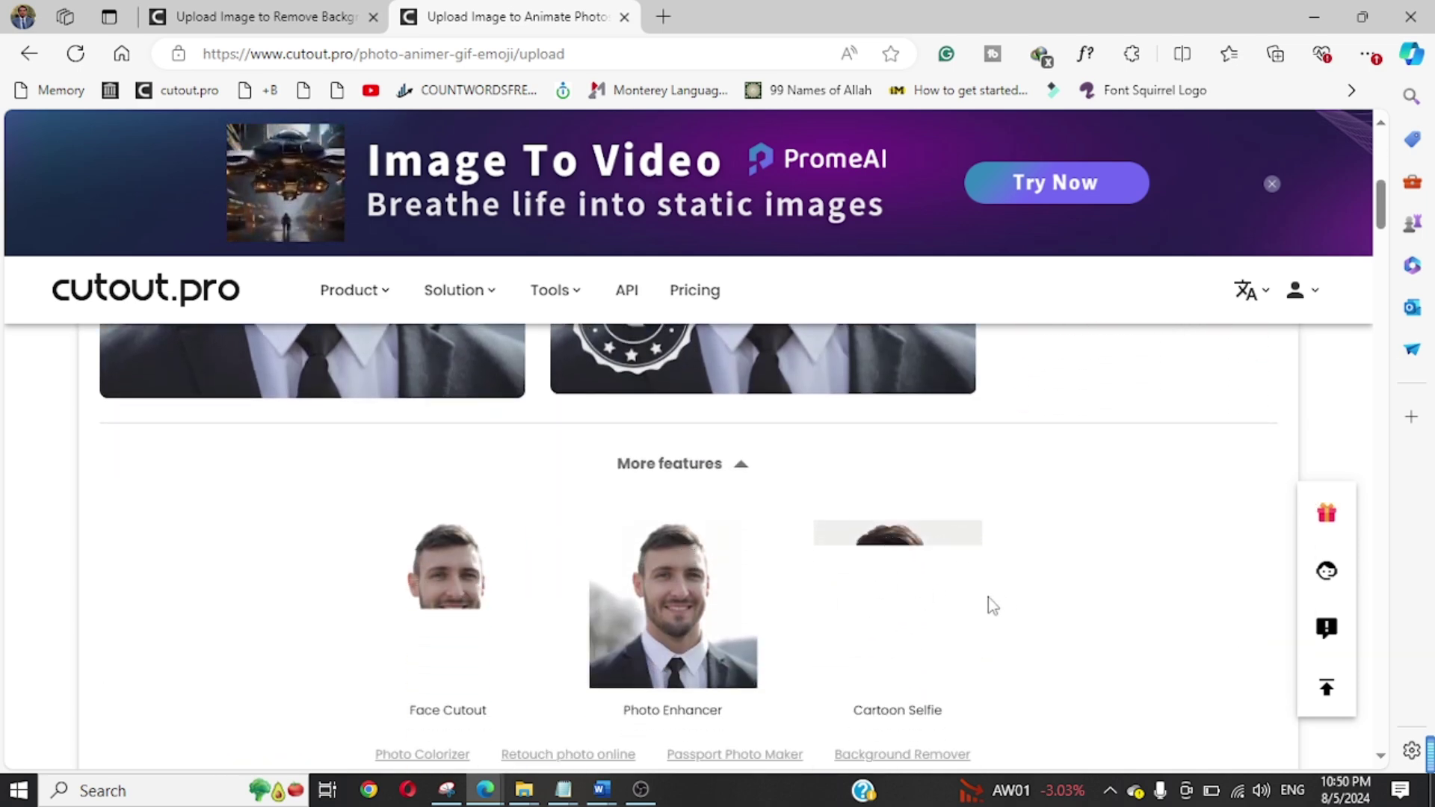
pyautogui.scroll(-2, 980, 604)
pyautogui.scroll(-2, 897, 568)
pyautogui.scroll(2, 859, 508)
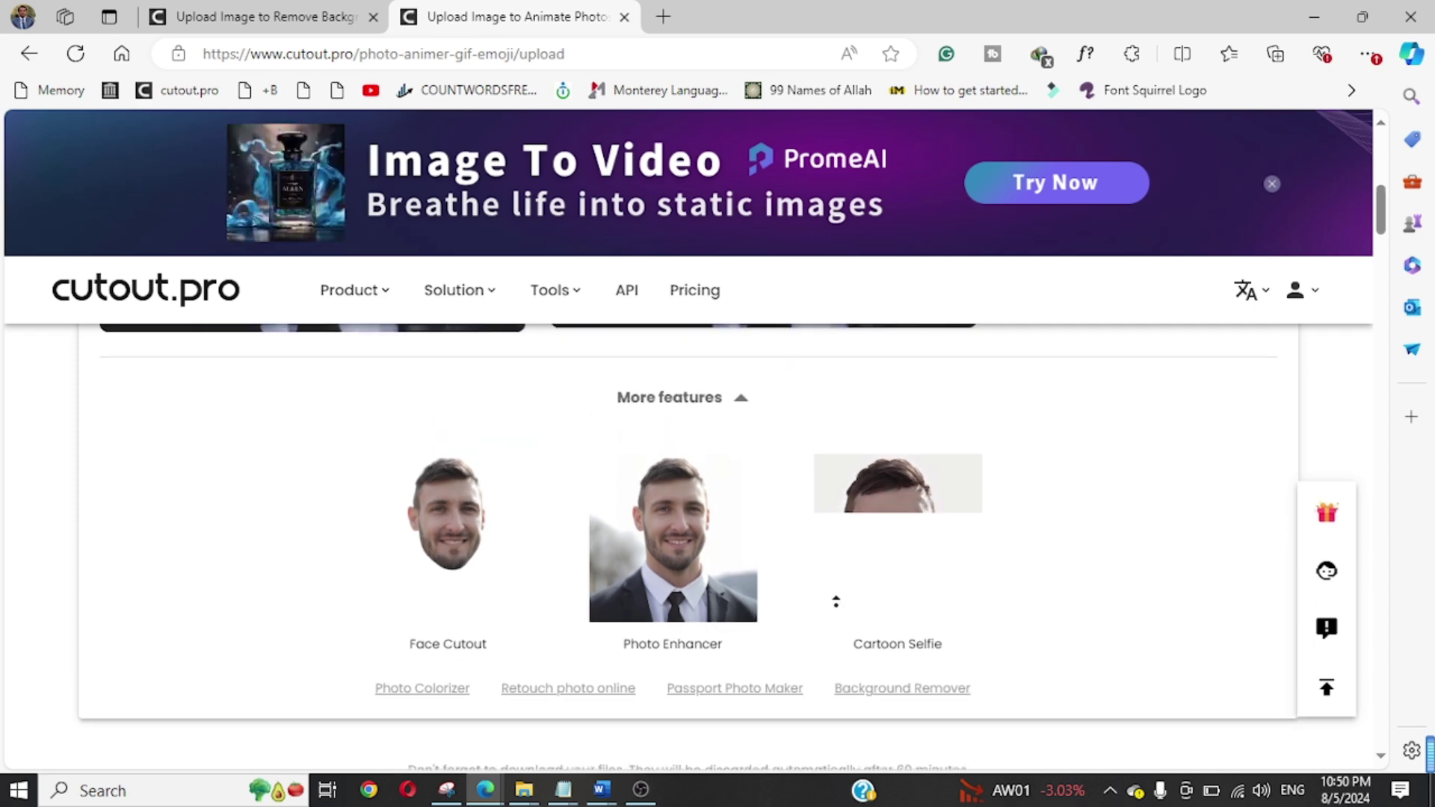
# Create a cartoon-style version of the suited man's photo via the Cartoon Selfie tile.
pyautogui.click(866, 523)
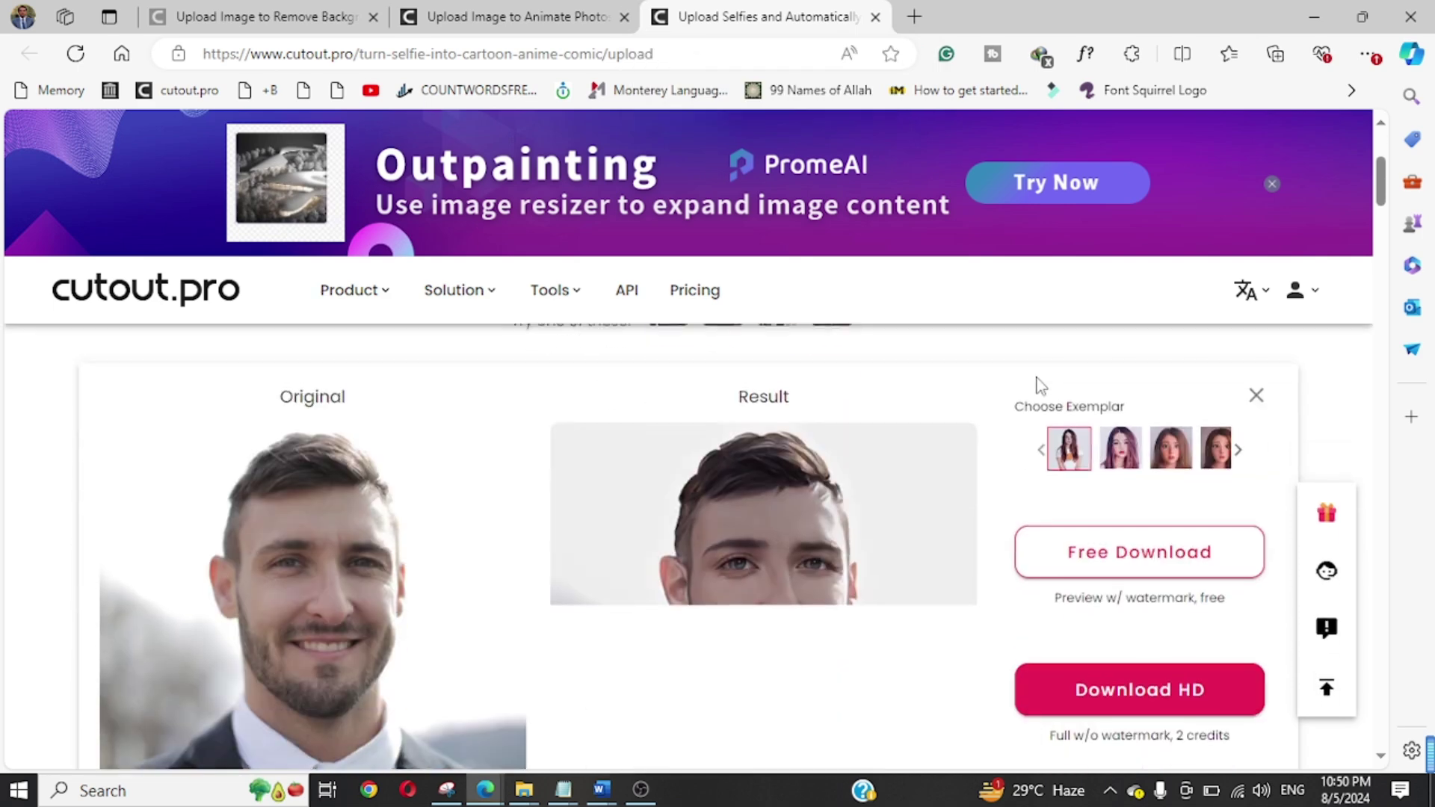
pyautogui.scroll(-3, 908, 553)
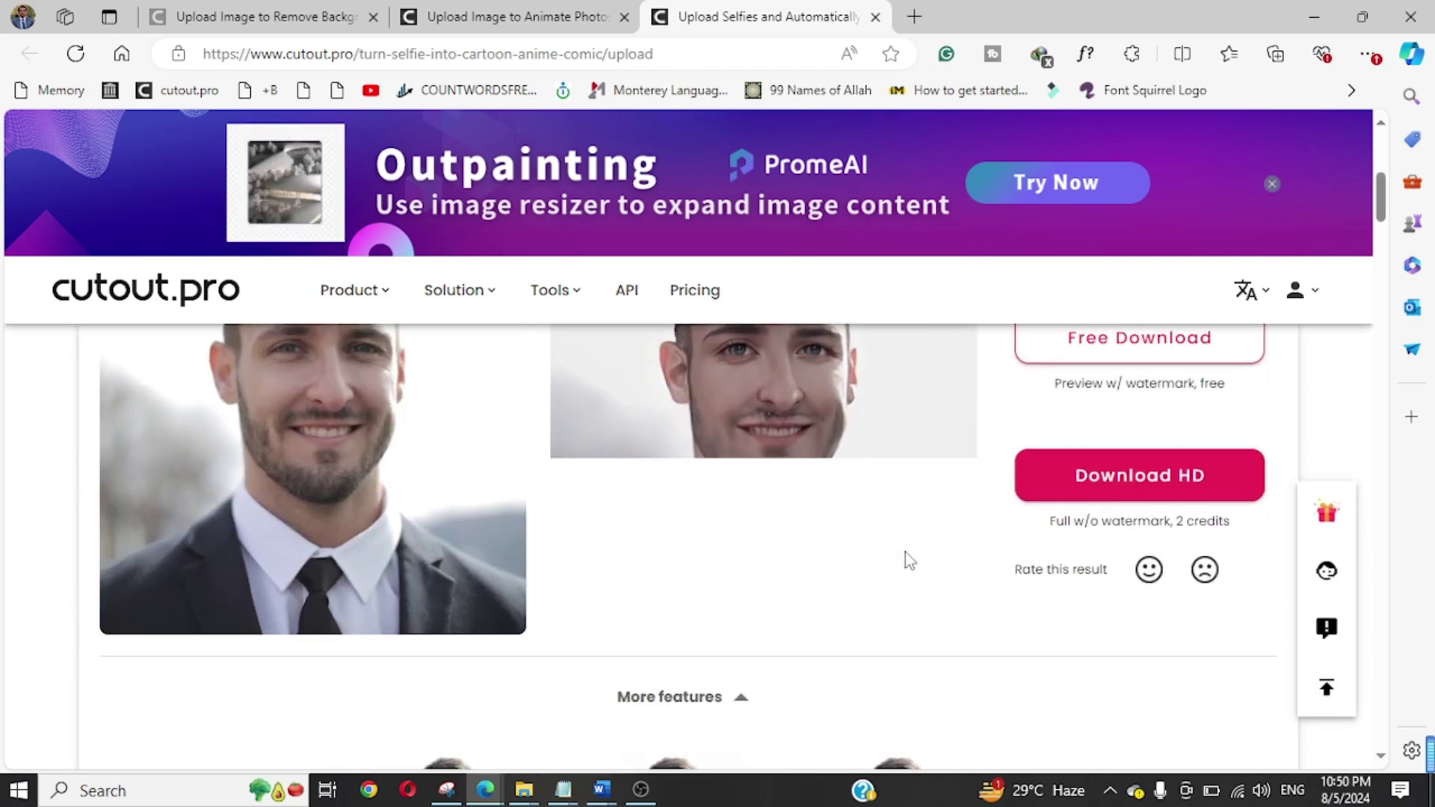
pyautogui.scroll(2, 905, 553)
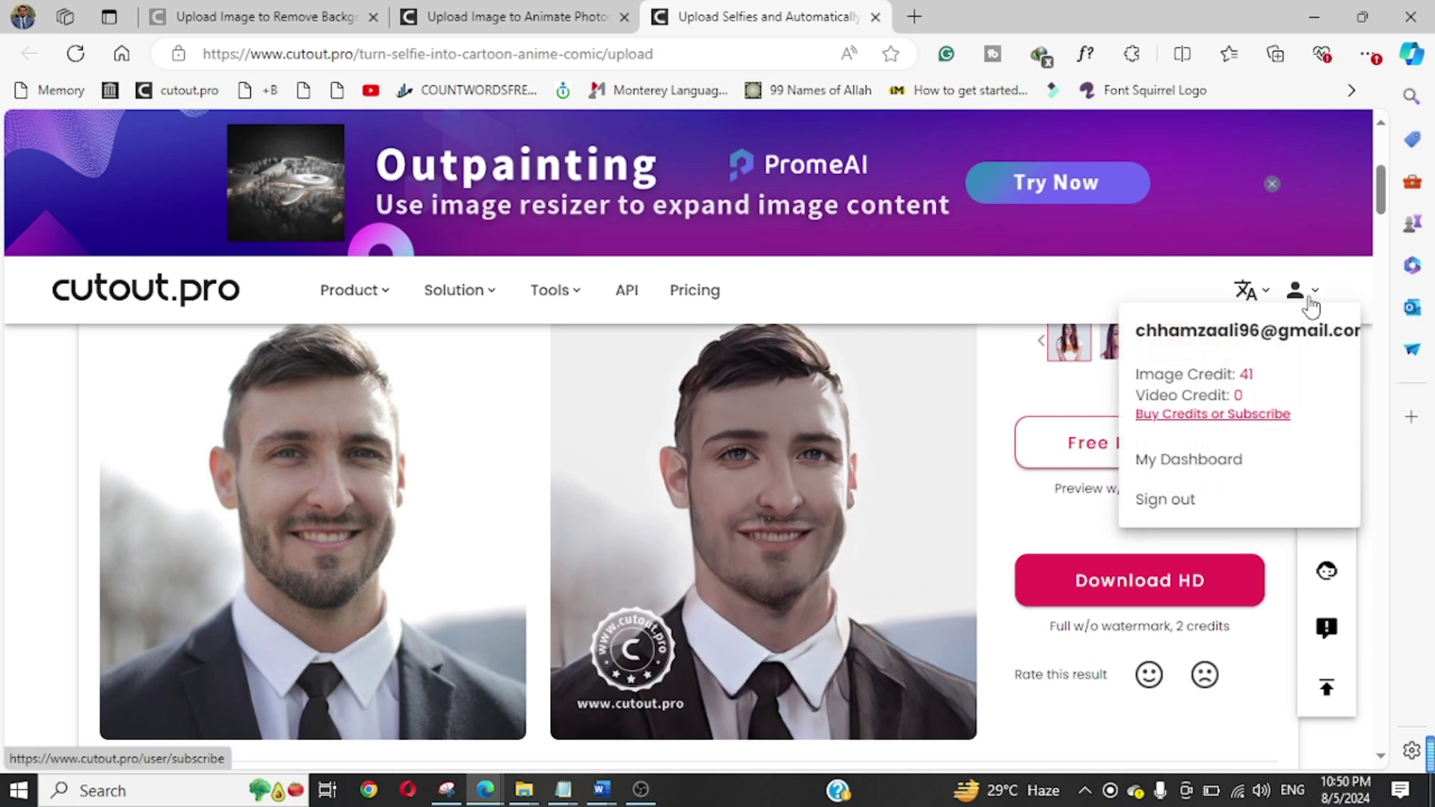
pyautogui.moveTo(1301, 291)
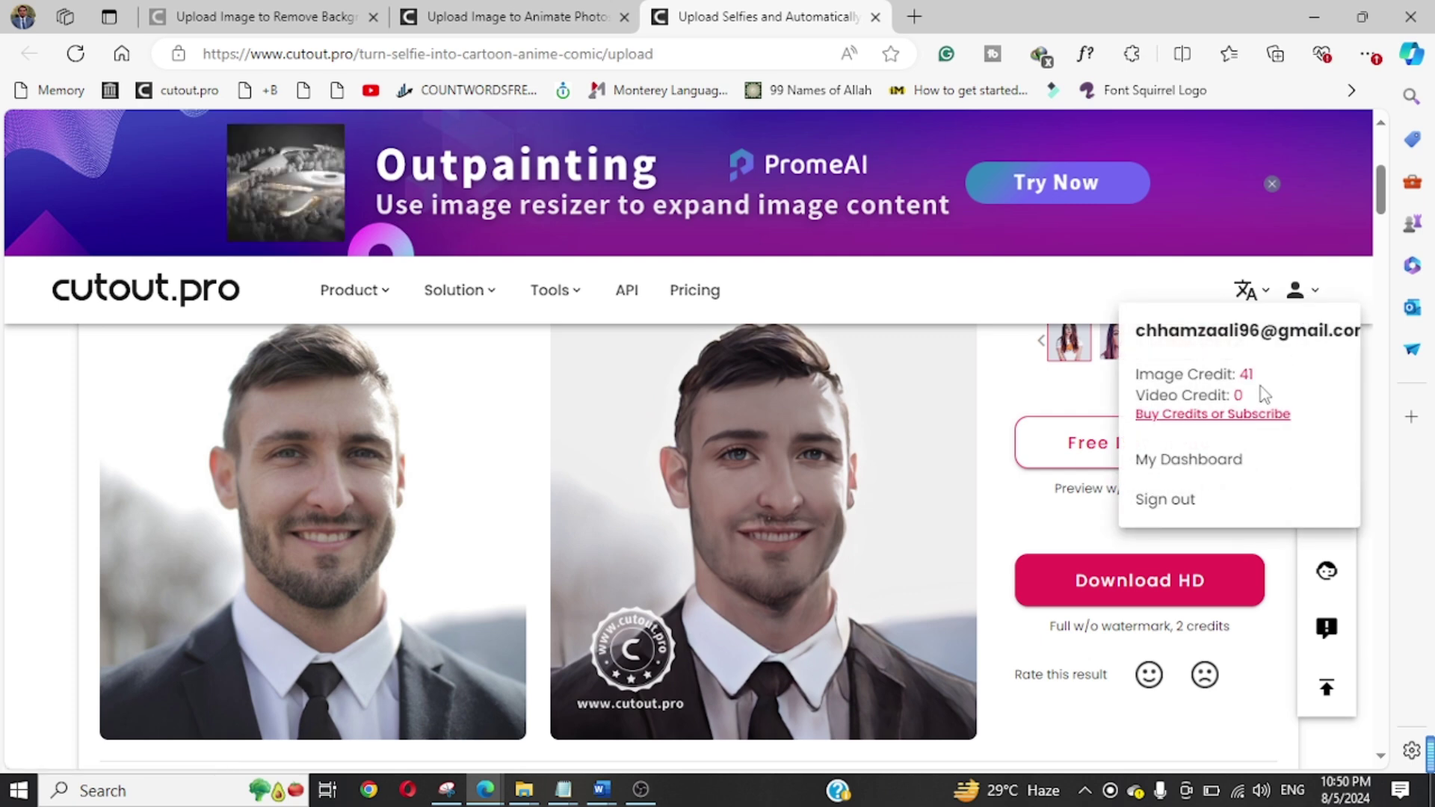
# Open Image Pricing and review subscriptions from $5.00 and pay-as-you-go credits from $2.99.
pyautogui.click(682, 303)
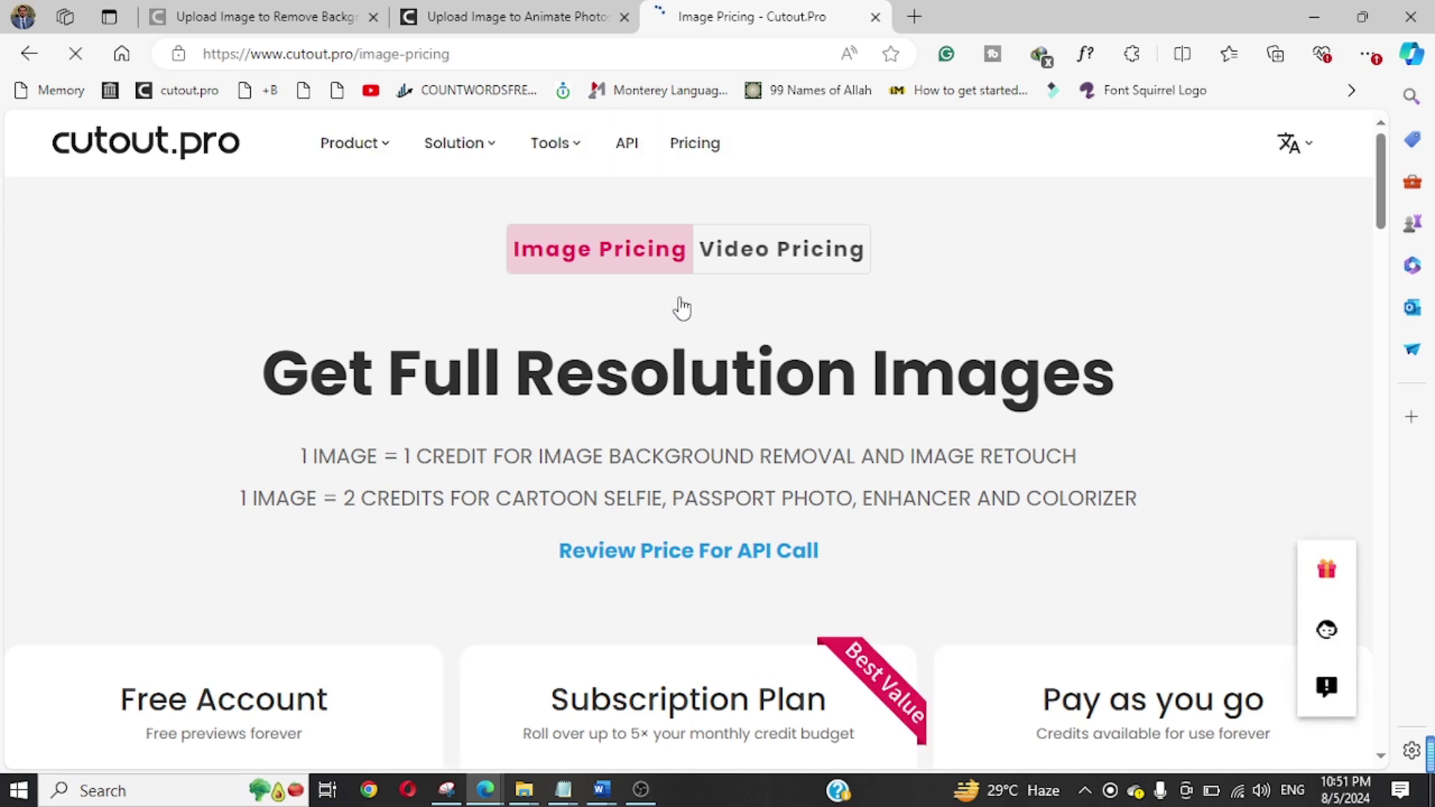
pyautogui.scroll(-5, 588, 437)
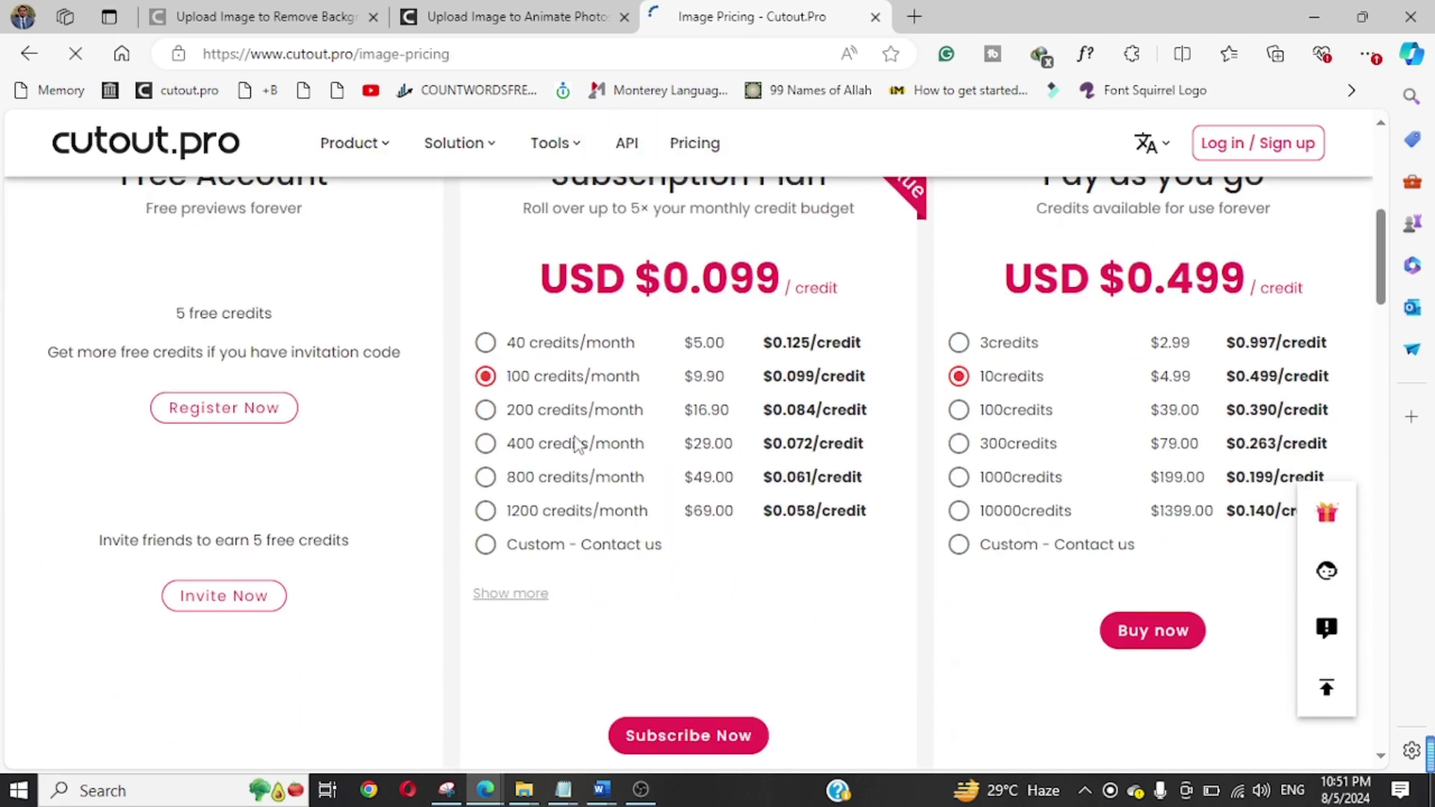
pyautogui.scroll(2, 343, 410)
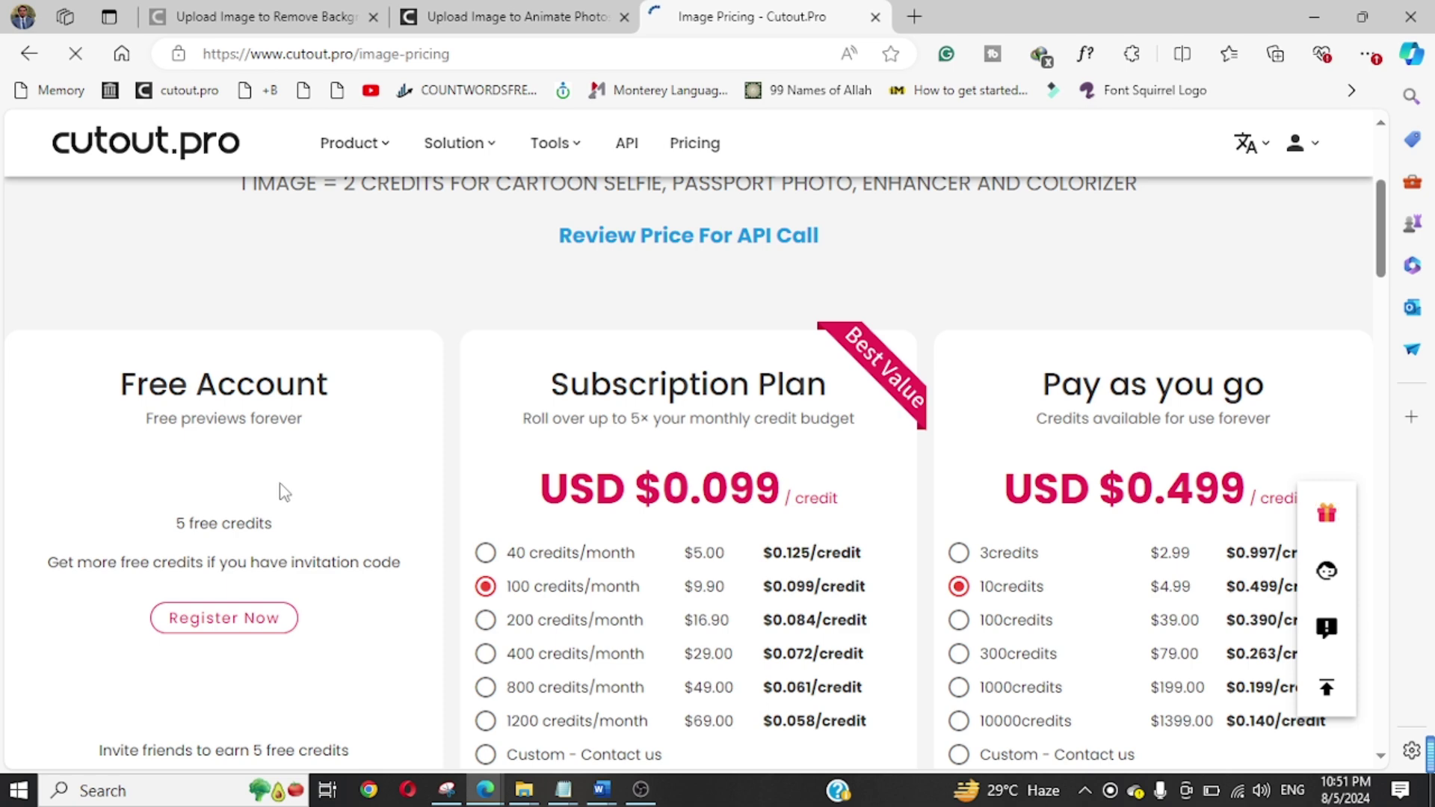
pyautogui.scroll(-1, 284, 492)
pyautogui.scroll(-1, 282, 486)
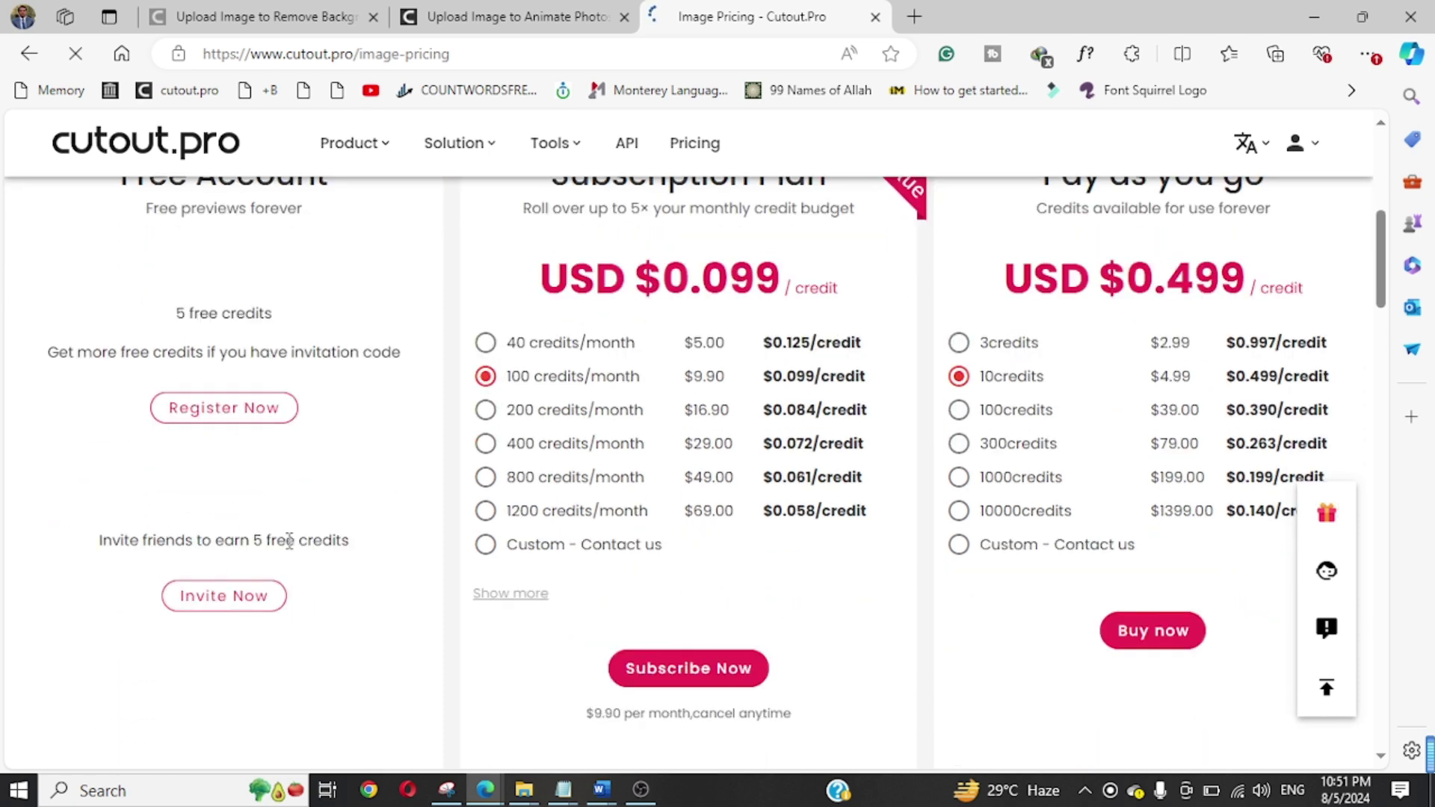
pyautogui.scroll(1, 593, 370)
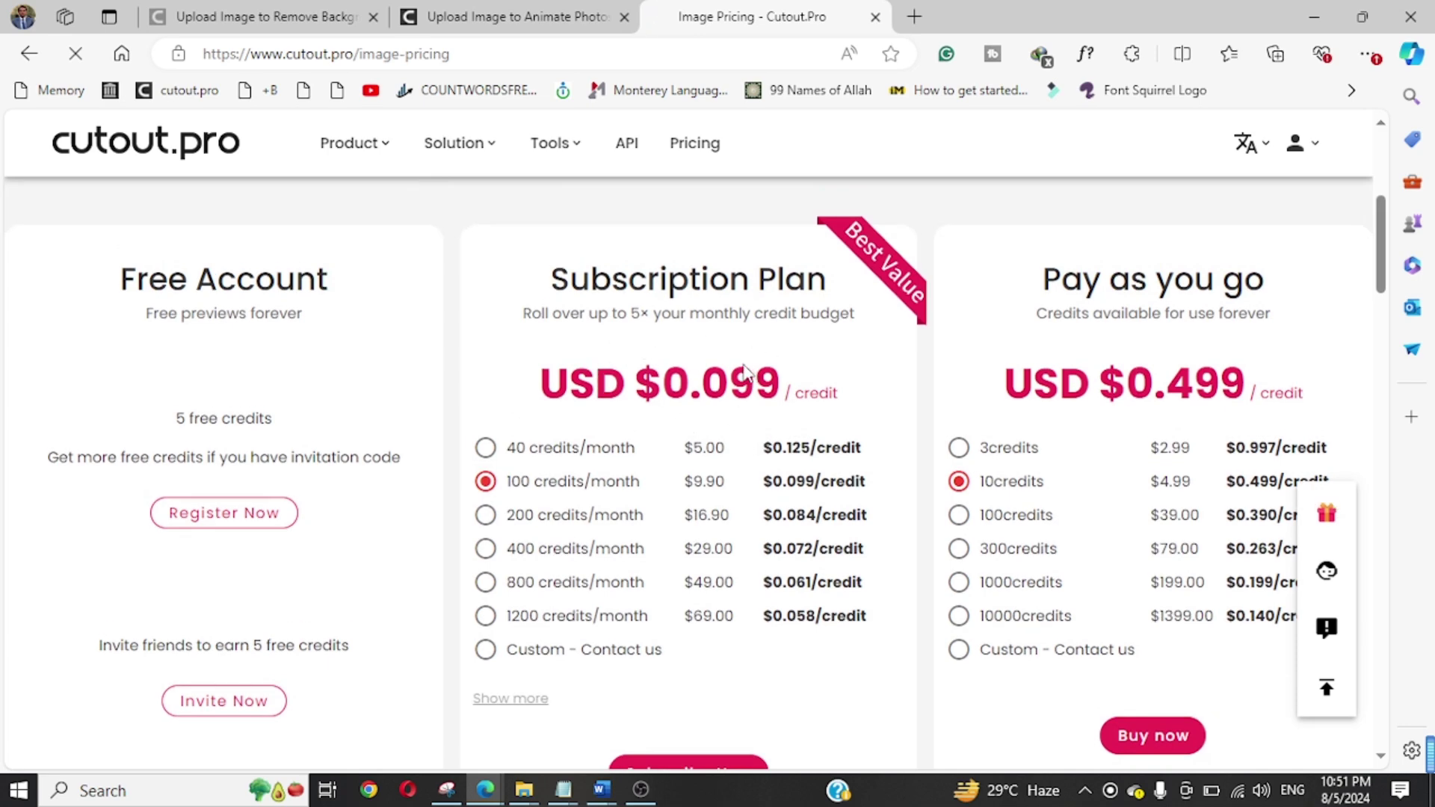
pyautogui.scroll(-1, 757, 351)
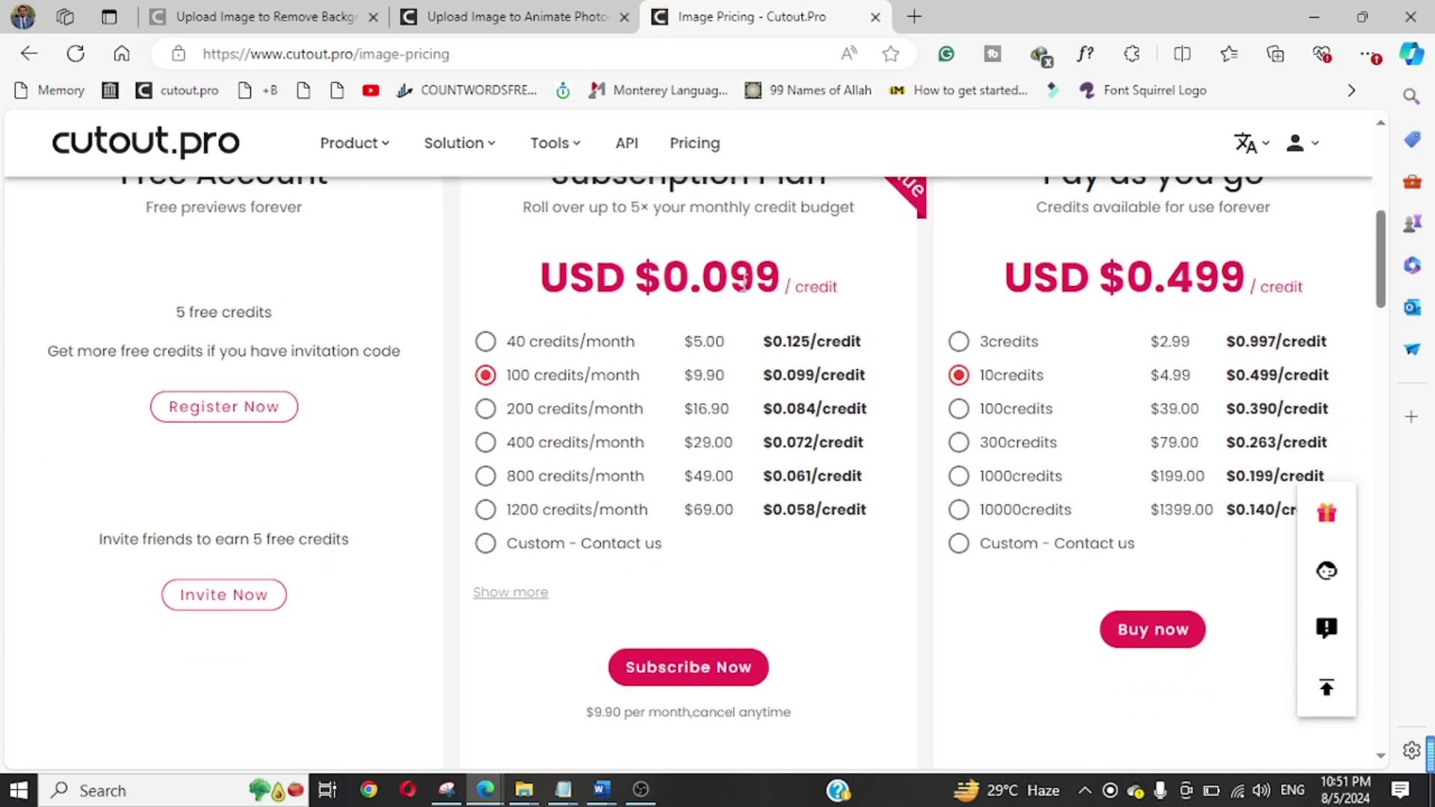
pyautogui.scroll(2, 752, 288)
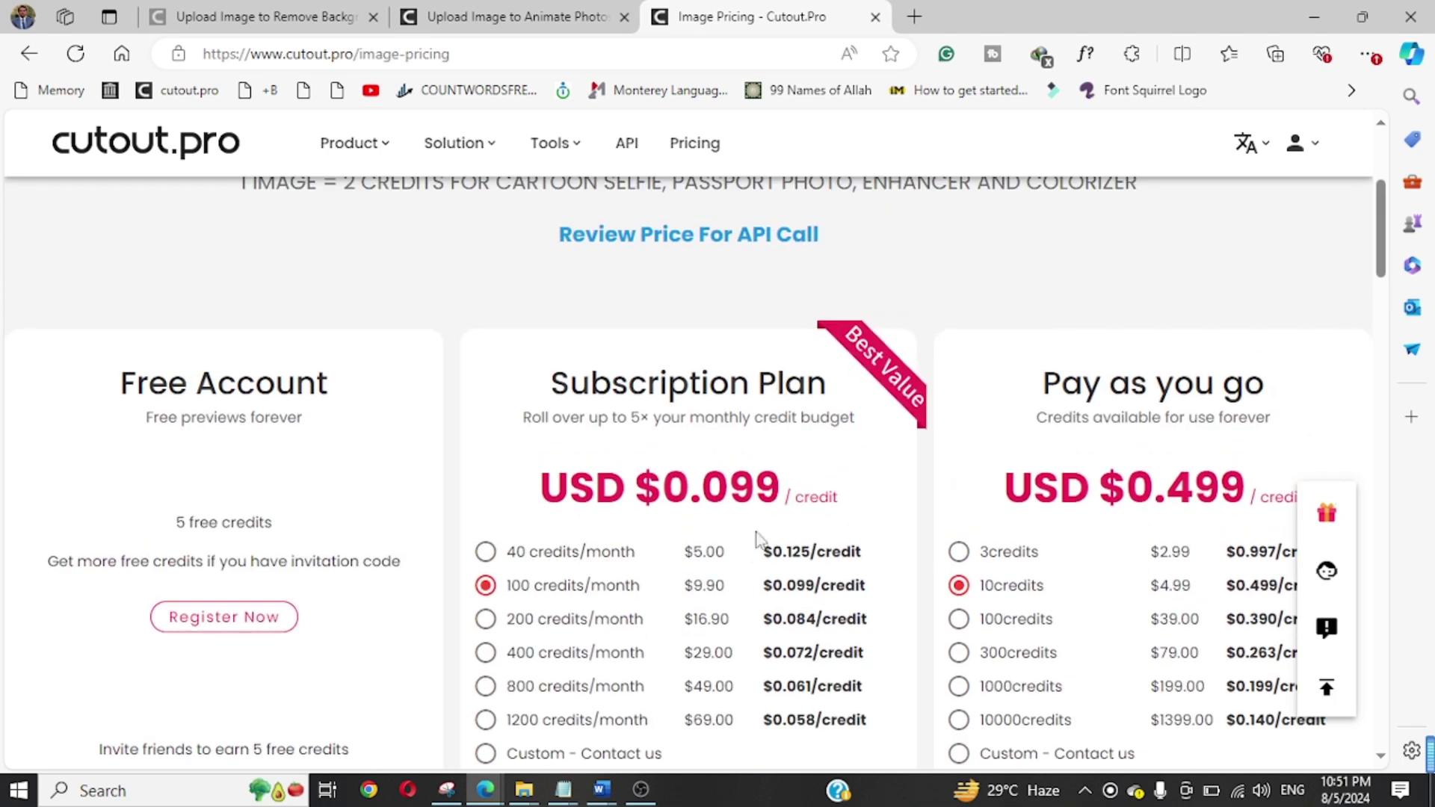
pyautogui.scroll(-2, 820, 516)
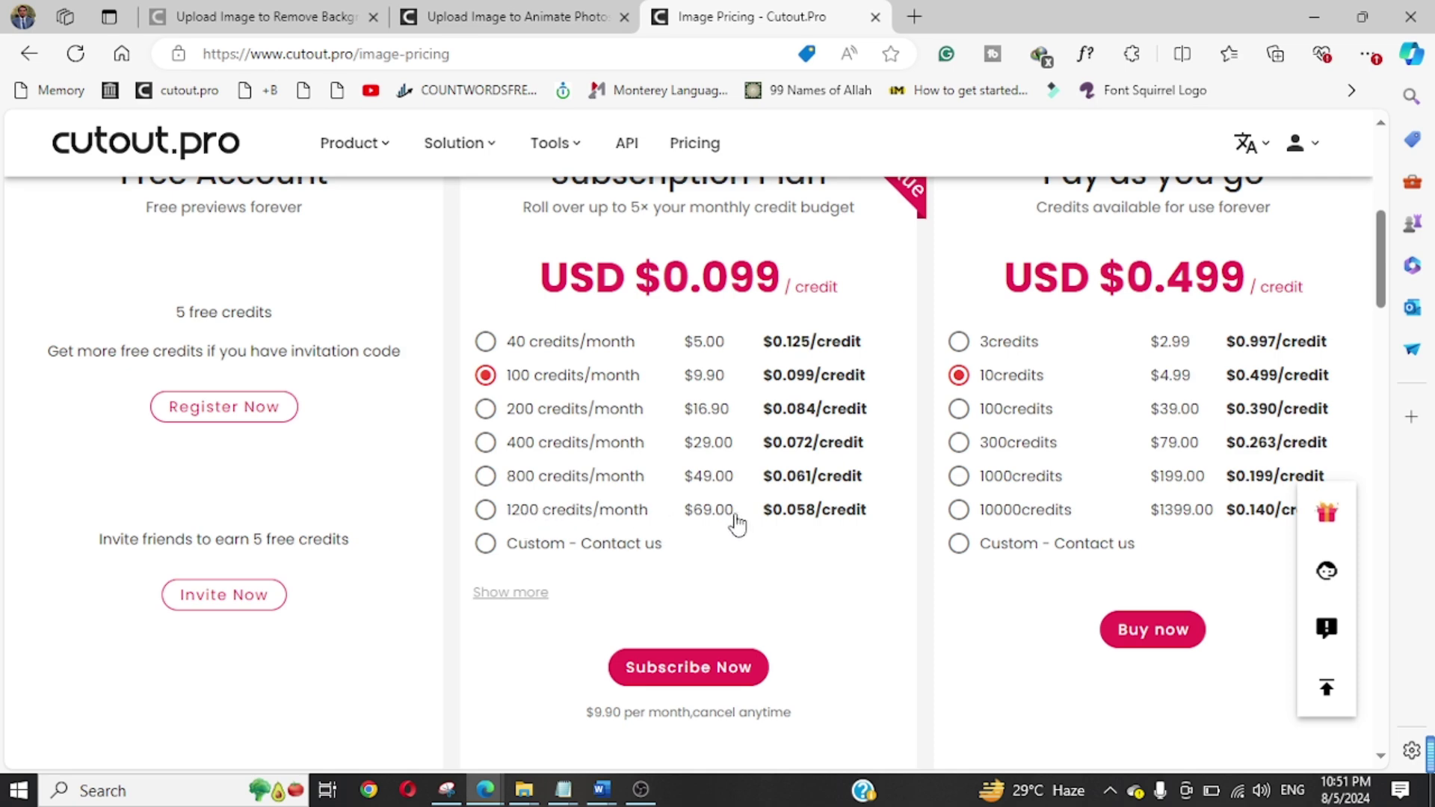
pyautogui.scroll(-3, 731, 523)
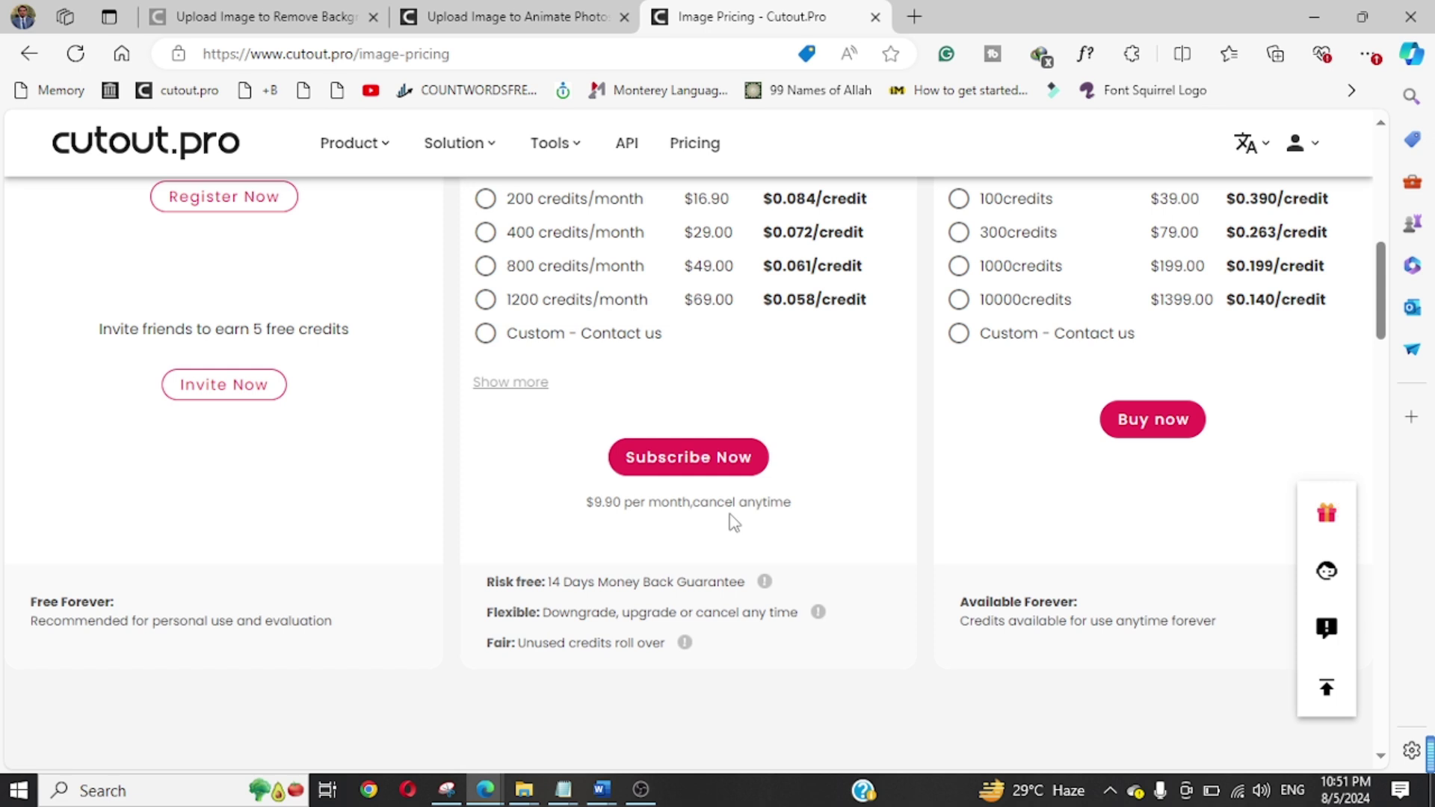
pyautogui.scroll(1, 732, 521)
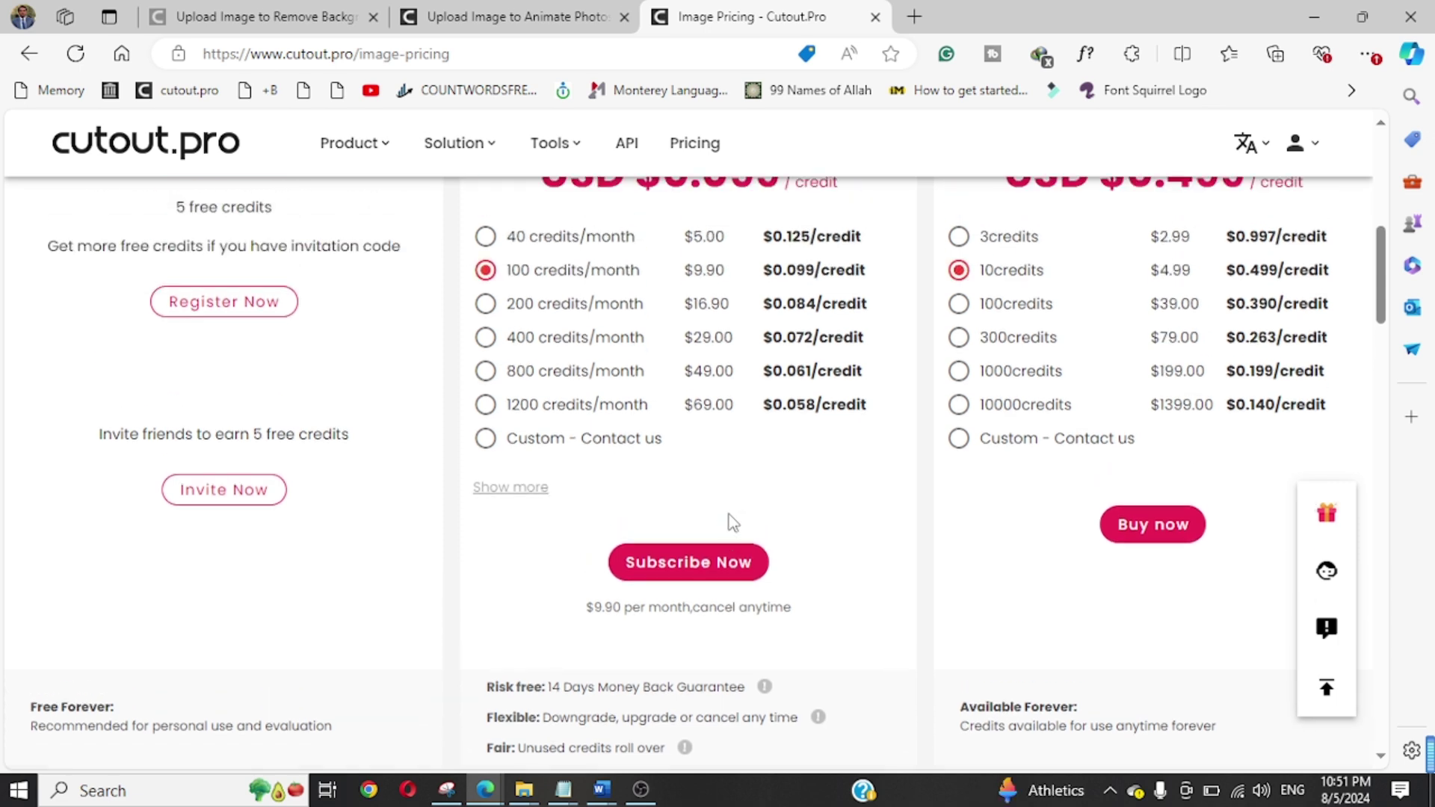
pyautogui.scroll(2, 733, 521)
pyautogui.scroll(-2, 732, 521)
pyautogui.scroll(3, 742, 513)
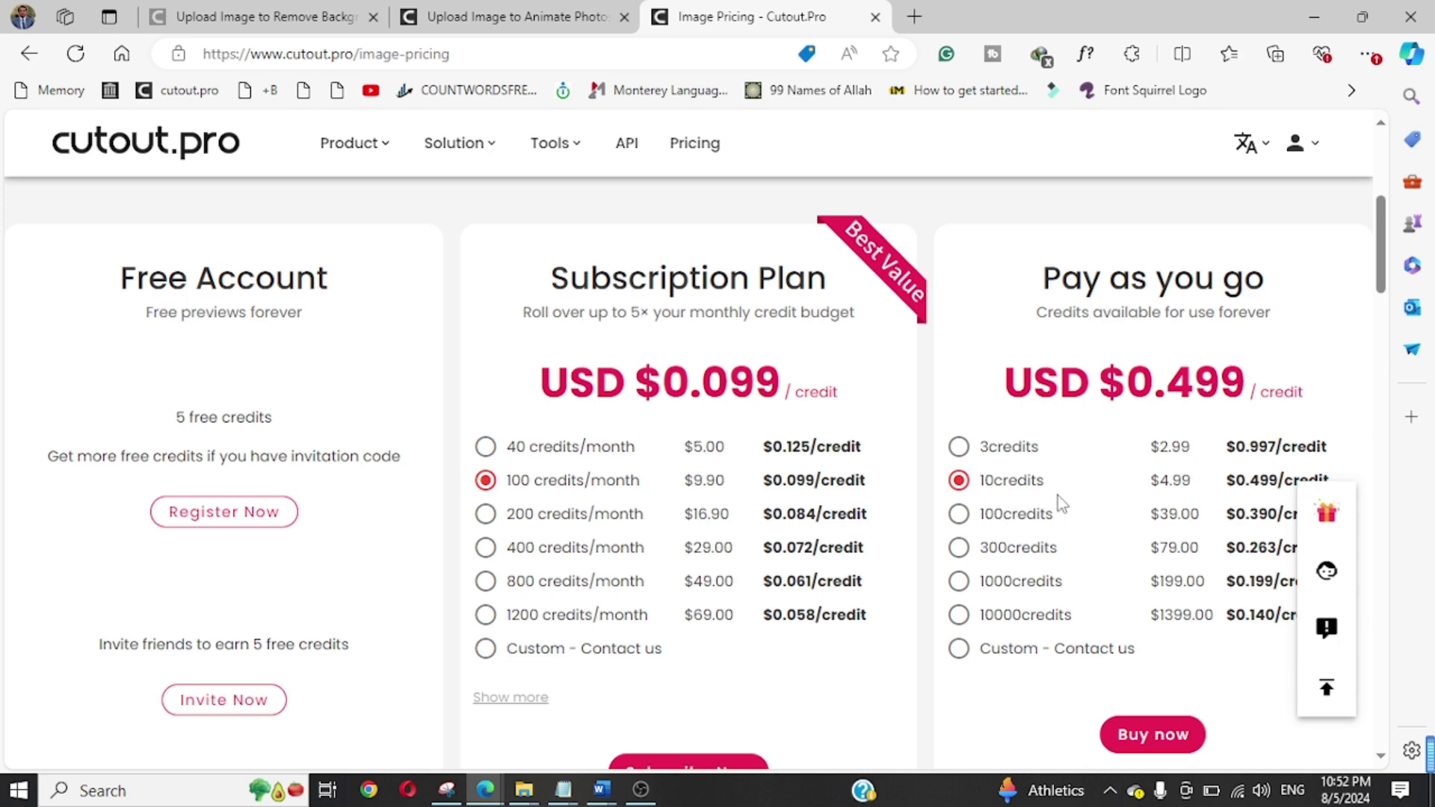
pyautogui.scroll(-2, 1180, 514)
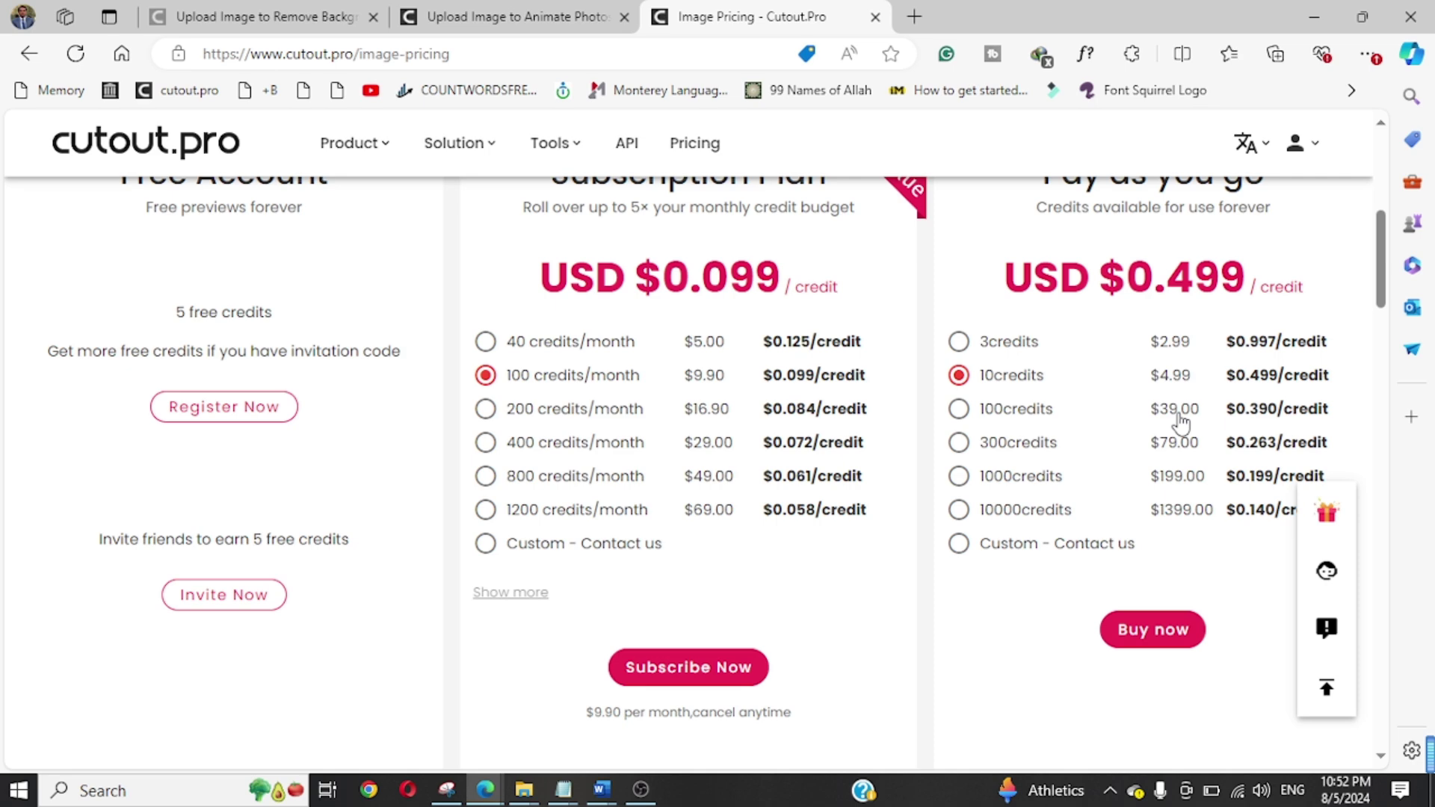
pyautogui.scroll(-4, 1062, 568)
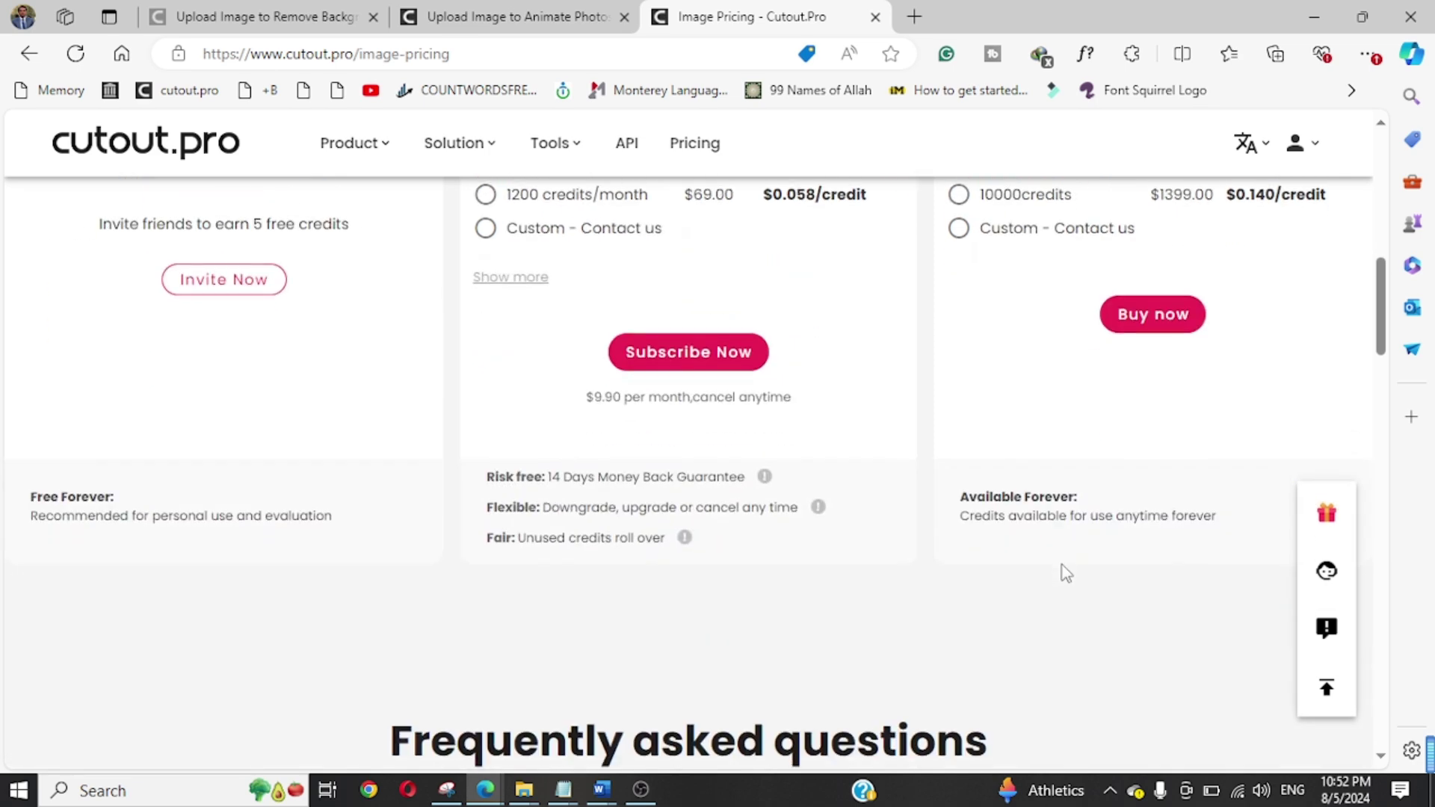
pyautogui.scroll(1, 1061, 565)
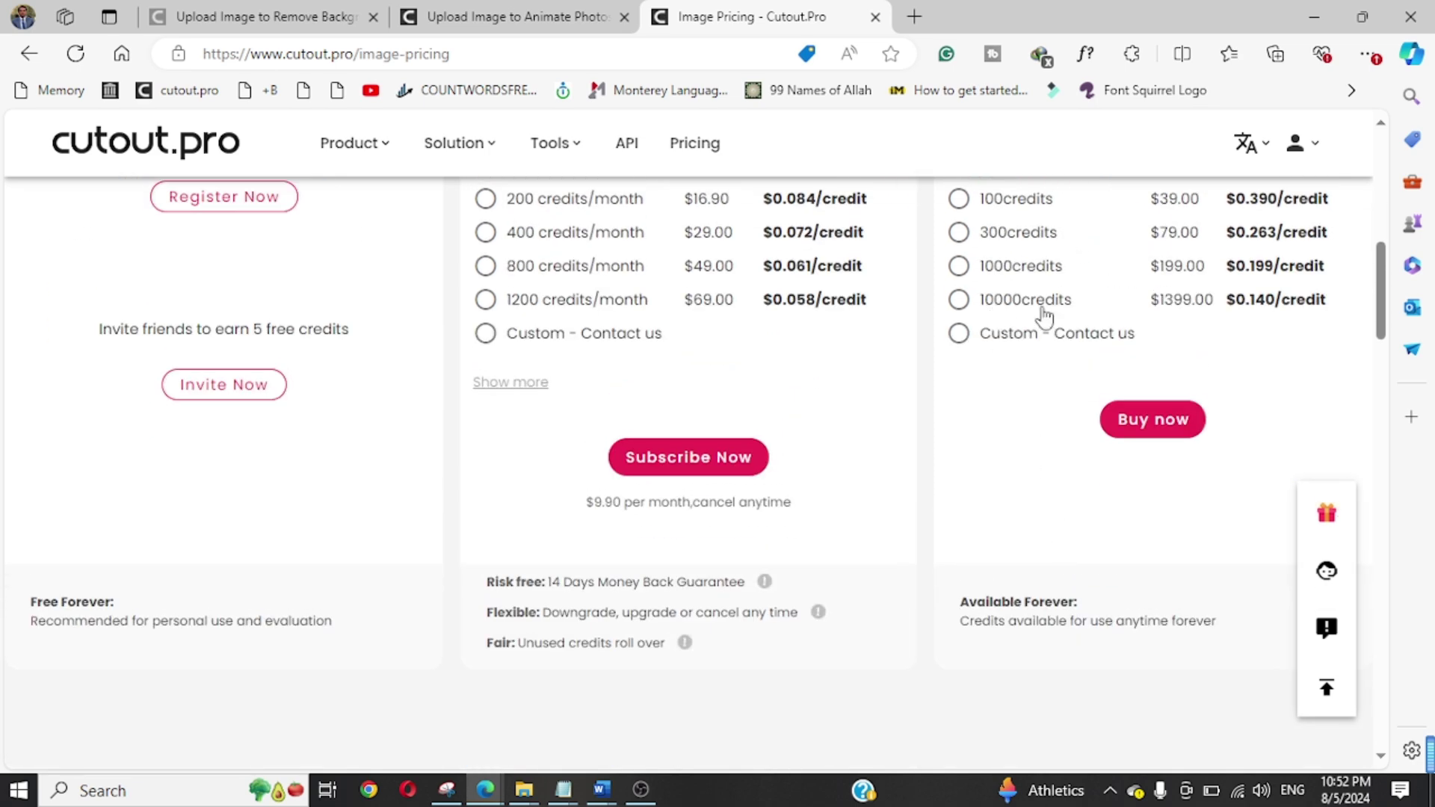
pyautogui.scroll(-3, 892, 346)
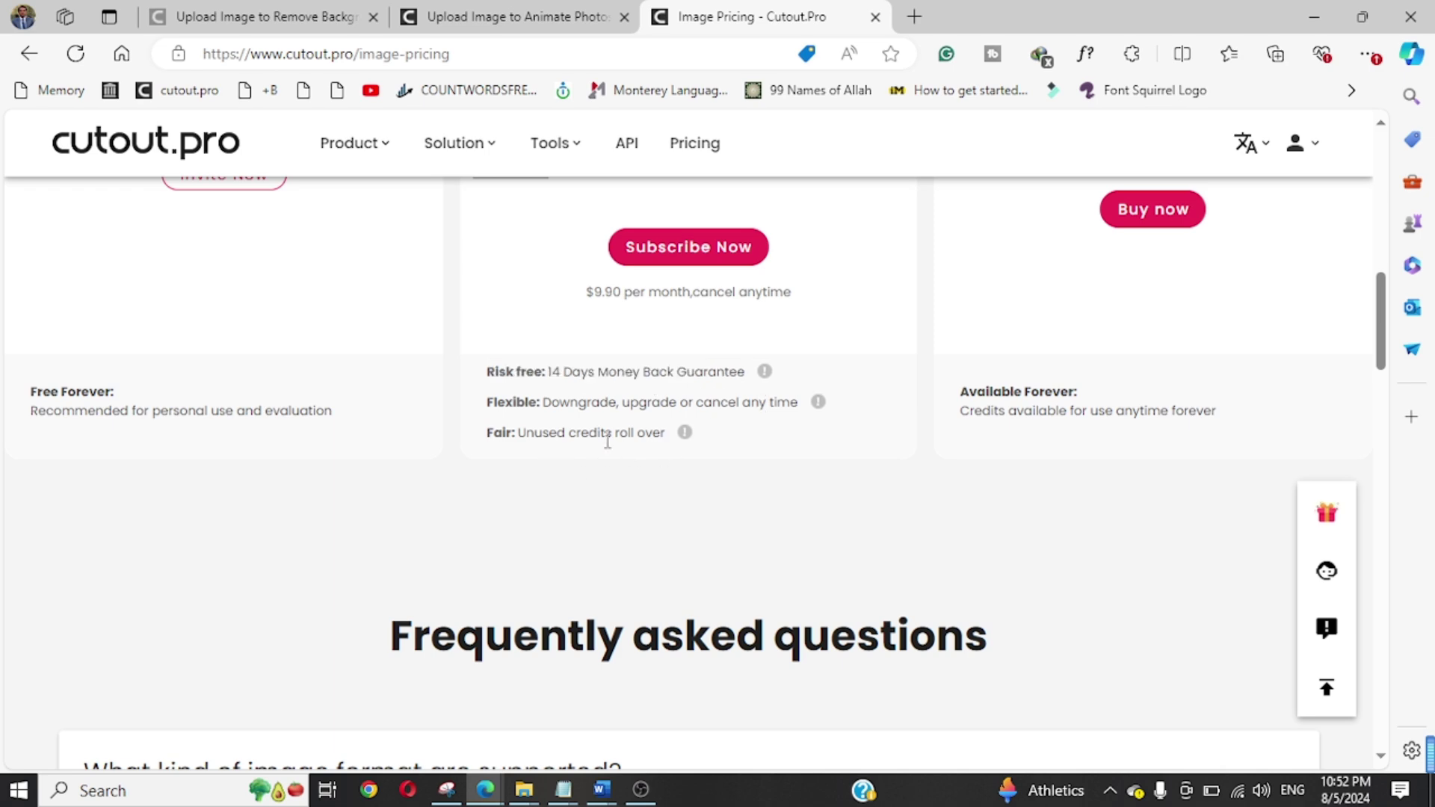
pyautogui.scroll(5, 706, 444)
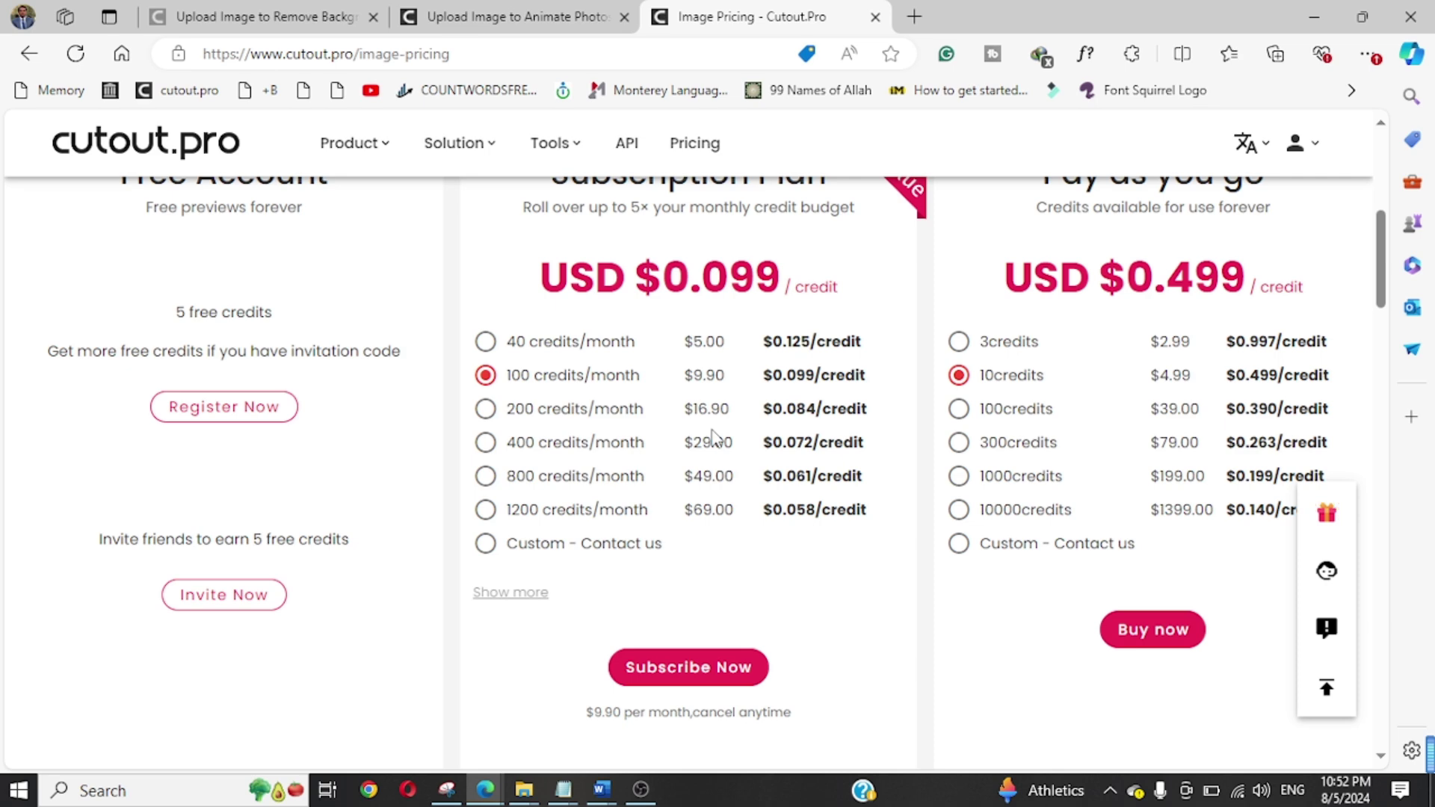
pyautogui.scroll(6, 714, 435)
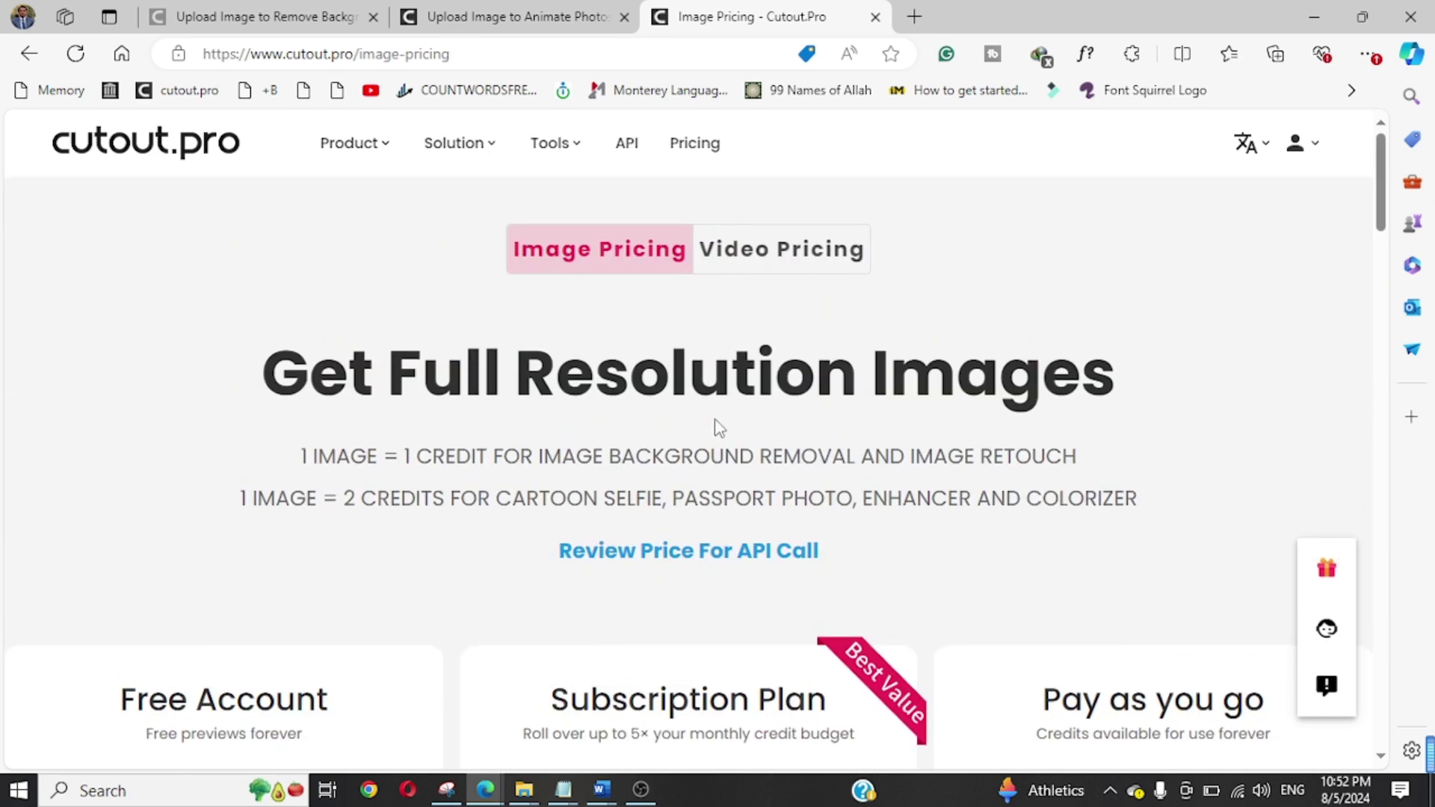
# Switch to Video Pricing and review minute packs from $19 (1 minute) to $1299 (330 minutes).
pyautogui.click(766, 262)
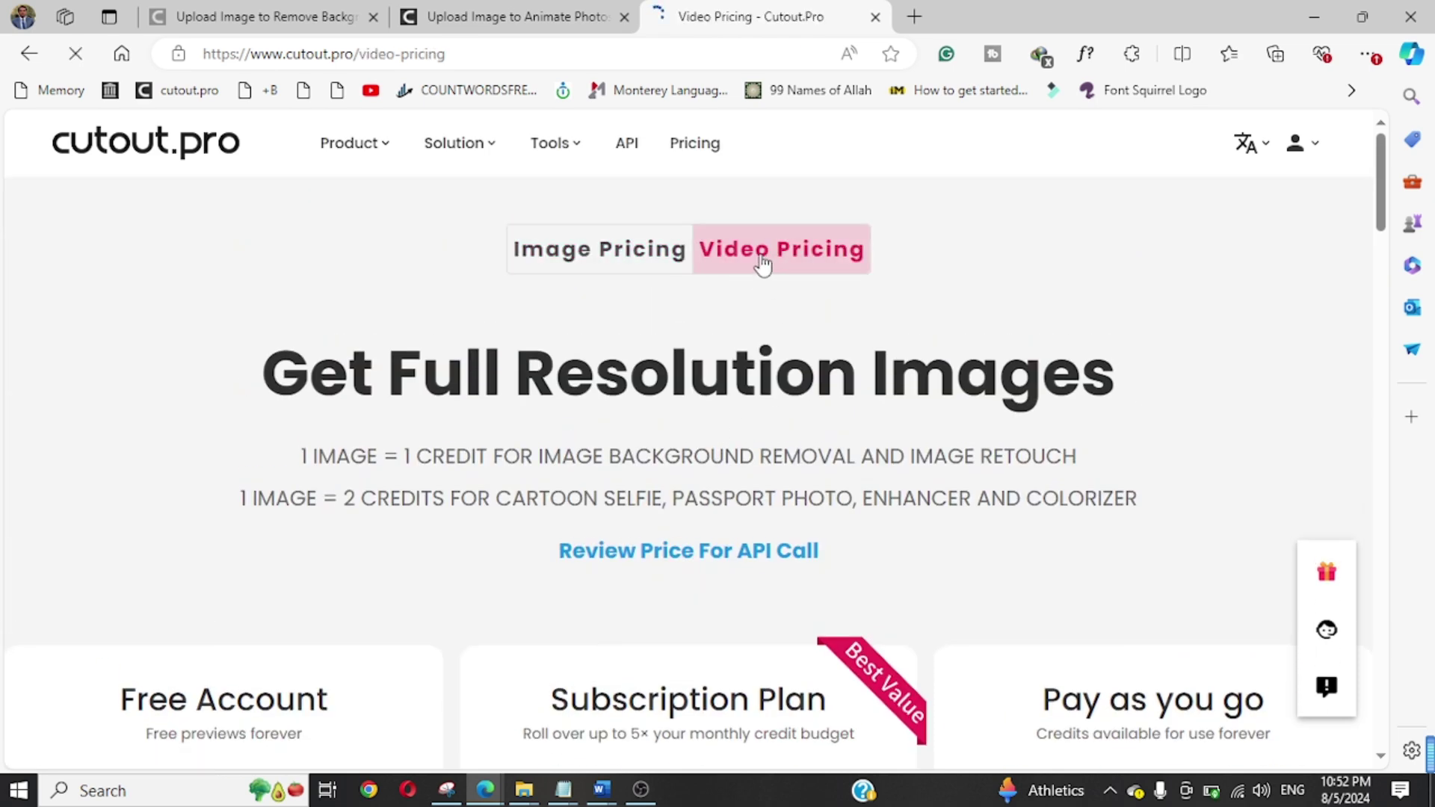
pyautogui.scroll(-5, 759, 337)
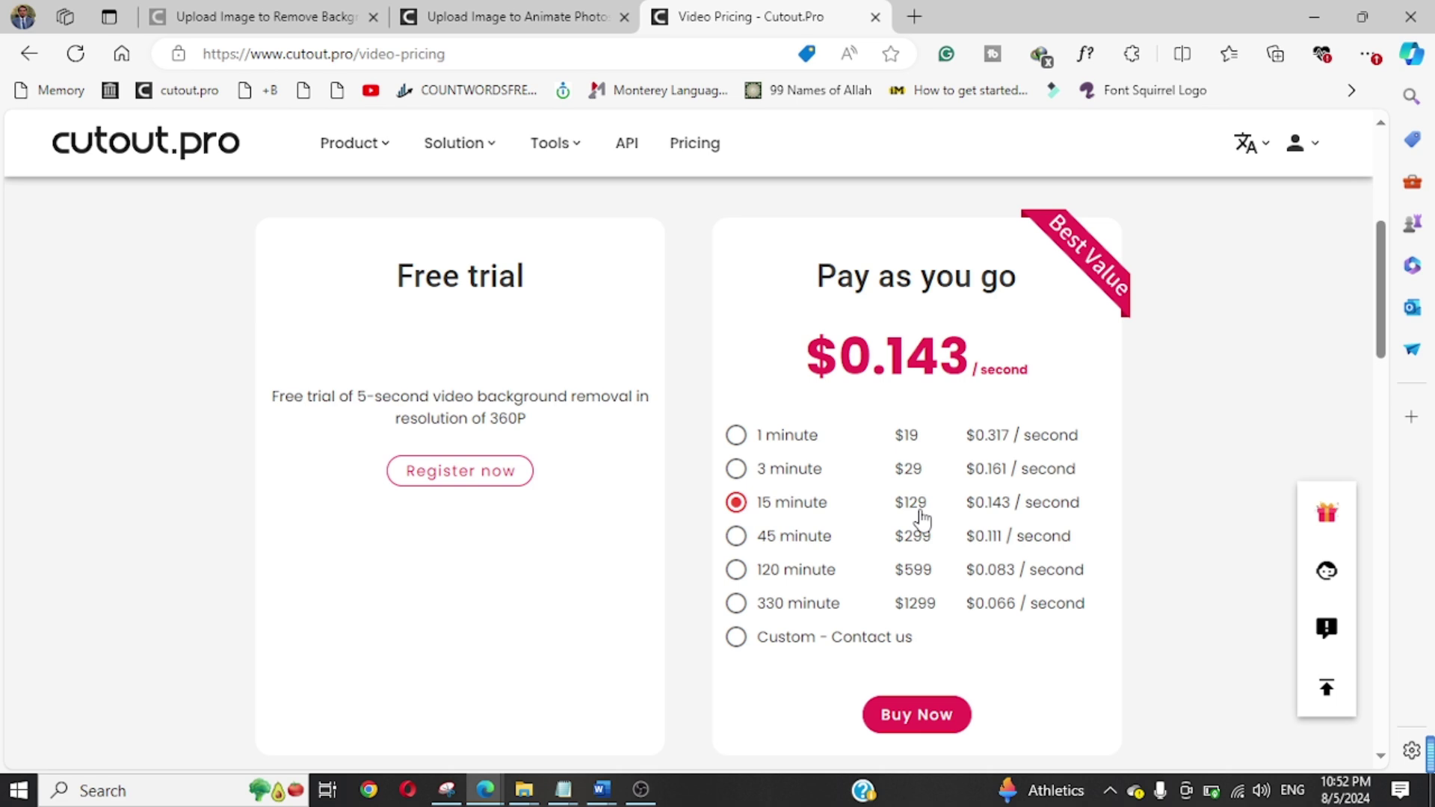
pyautogui.scroll(-2, 893, 564)
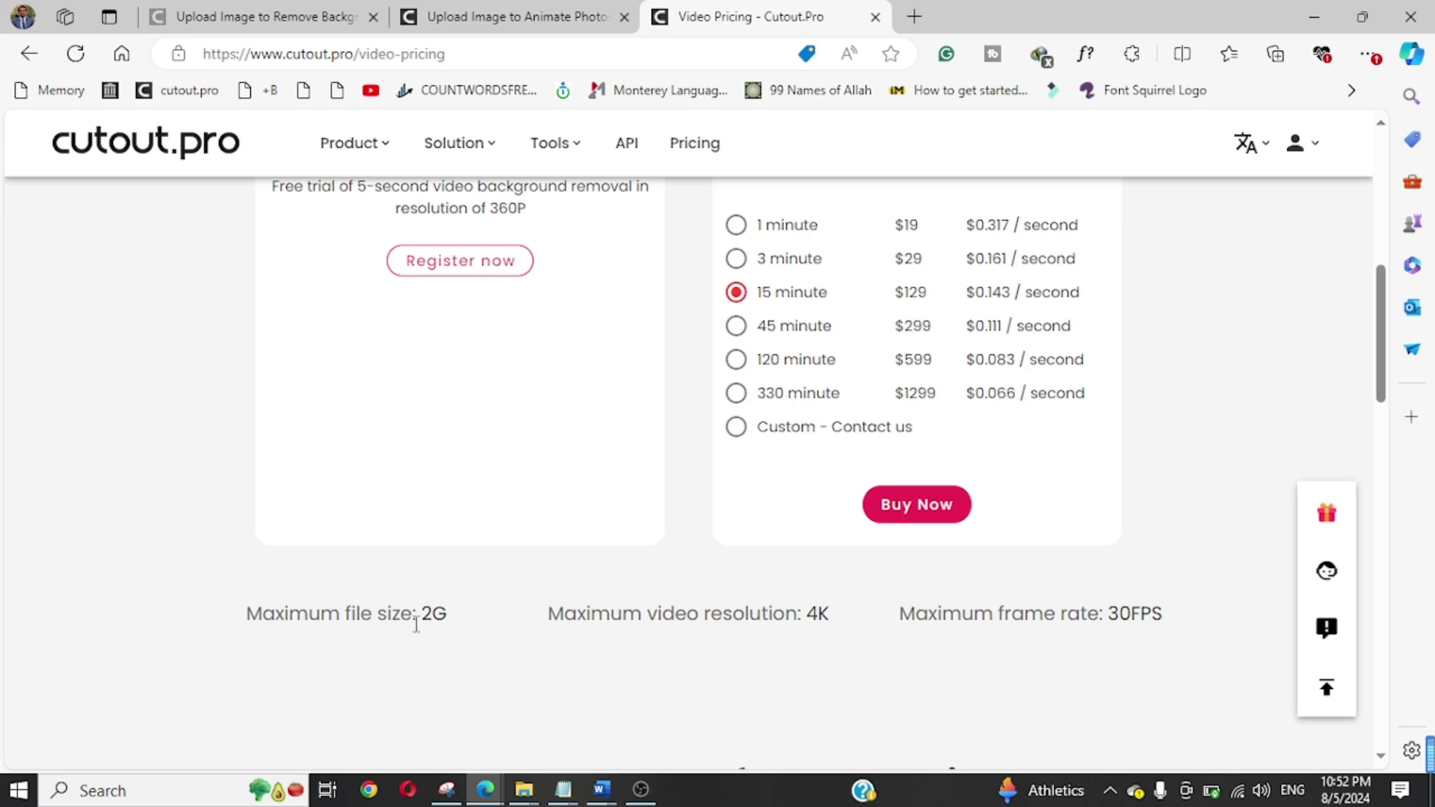
pyautogui.scroll(-1, 416, 625)
pyautogui.scroll(-3, 426, 522)
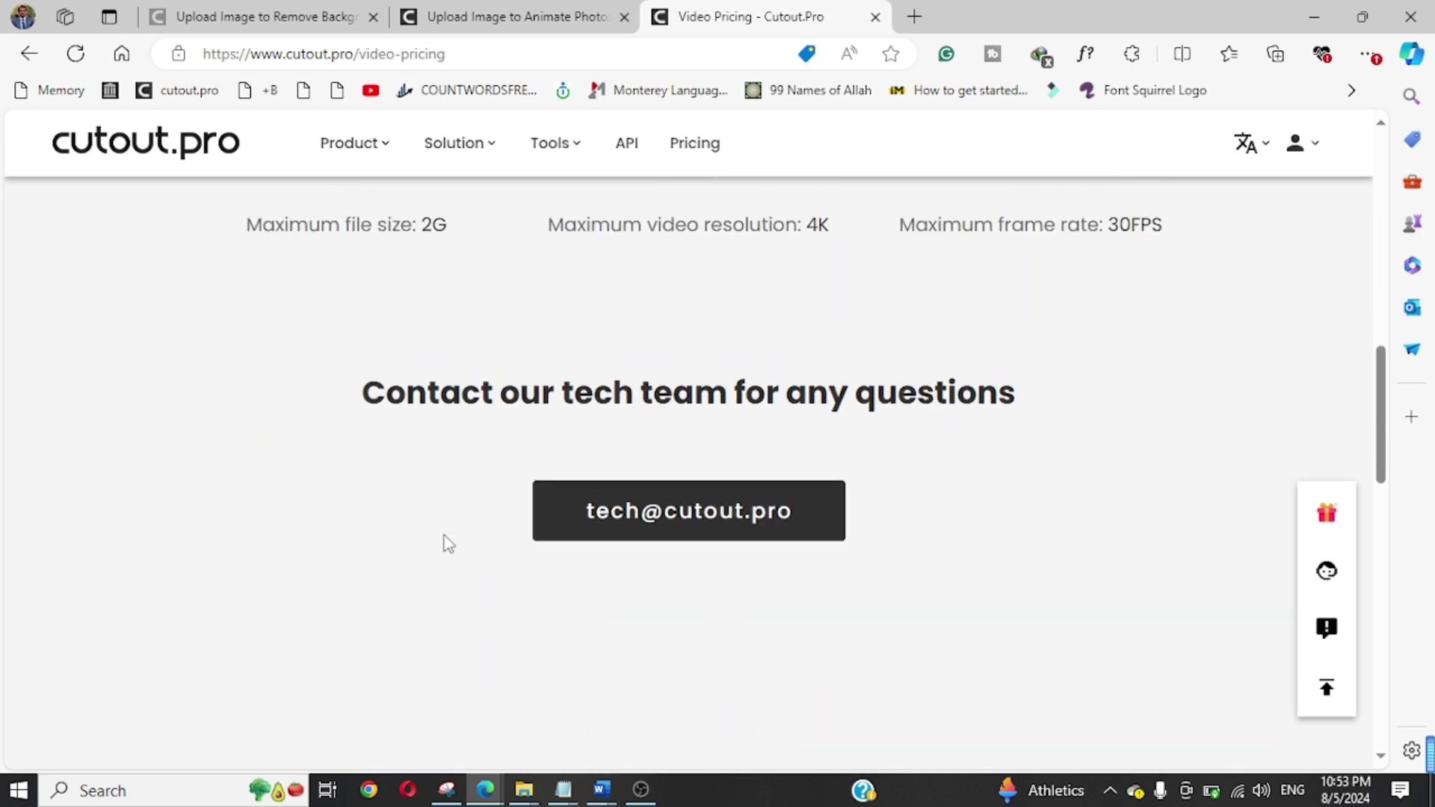
pyautogui.scroll(2, 456, 549)
pyautogui.scroll(-1, 576, 613)
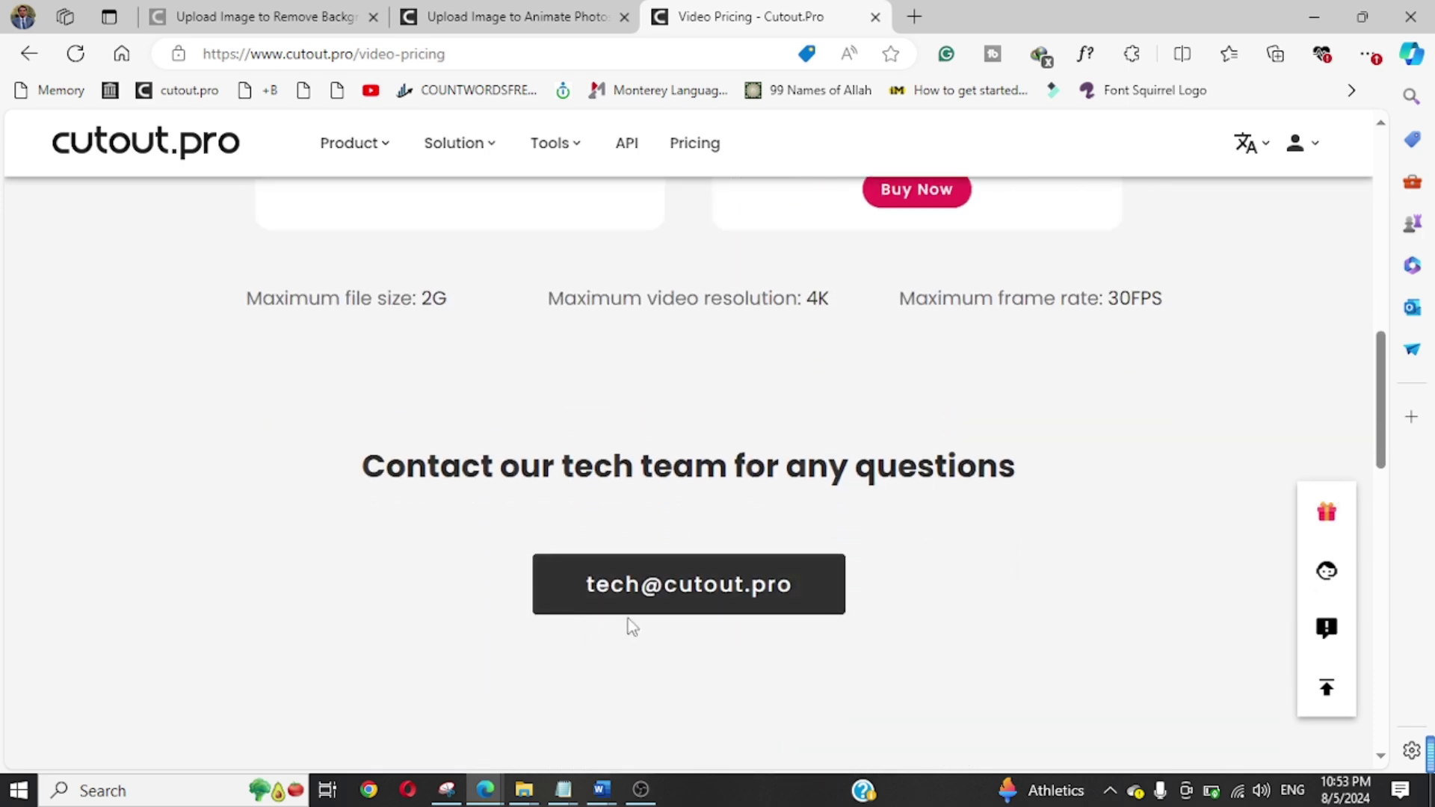
pyautogui.scroll(1, 632, 626)
pyautogui.scroll(9, 738, 718)
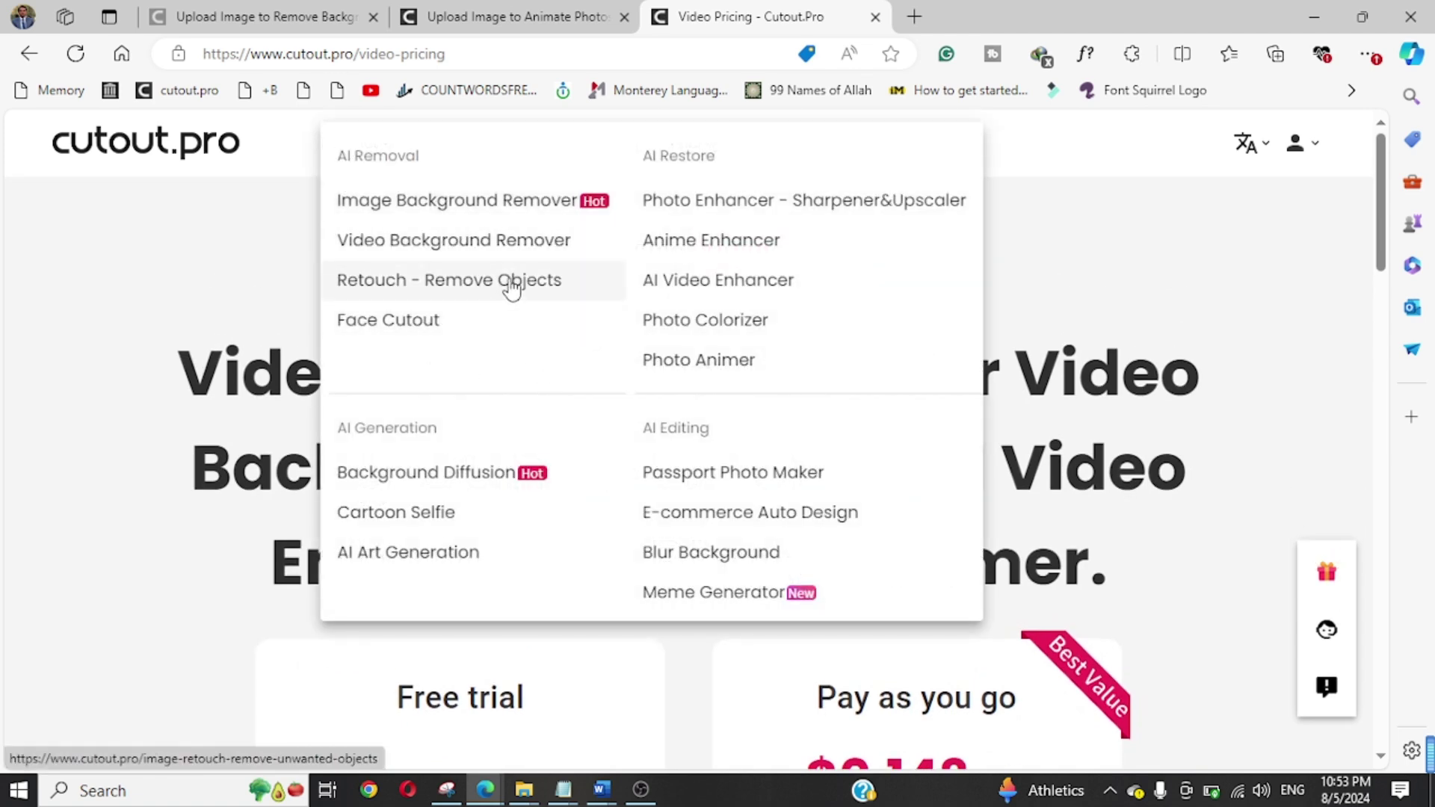
# Load the second sample marina photo, with the girl in the seat pod and the boy, into Retouch - Remove Objects.
pyautogui.click(512, 287)
pyautogui.scroll(-4, 603, 396)
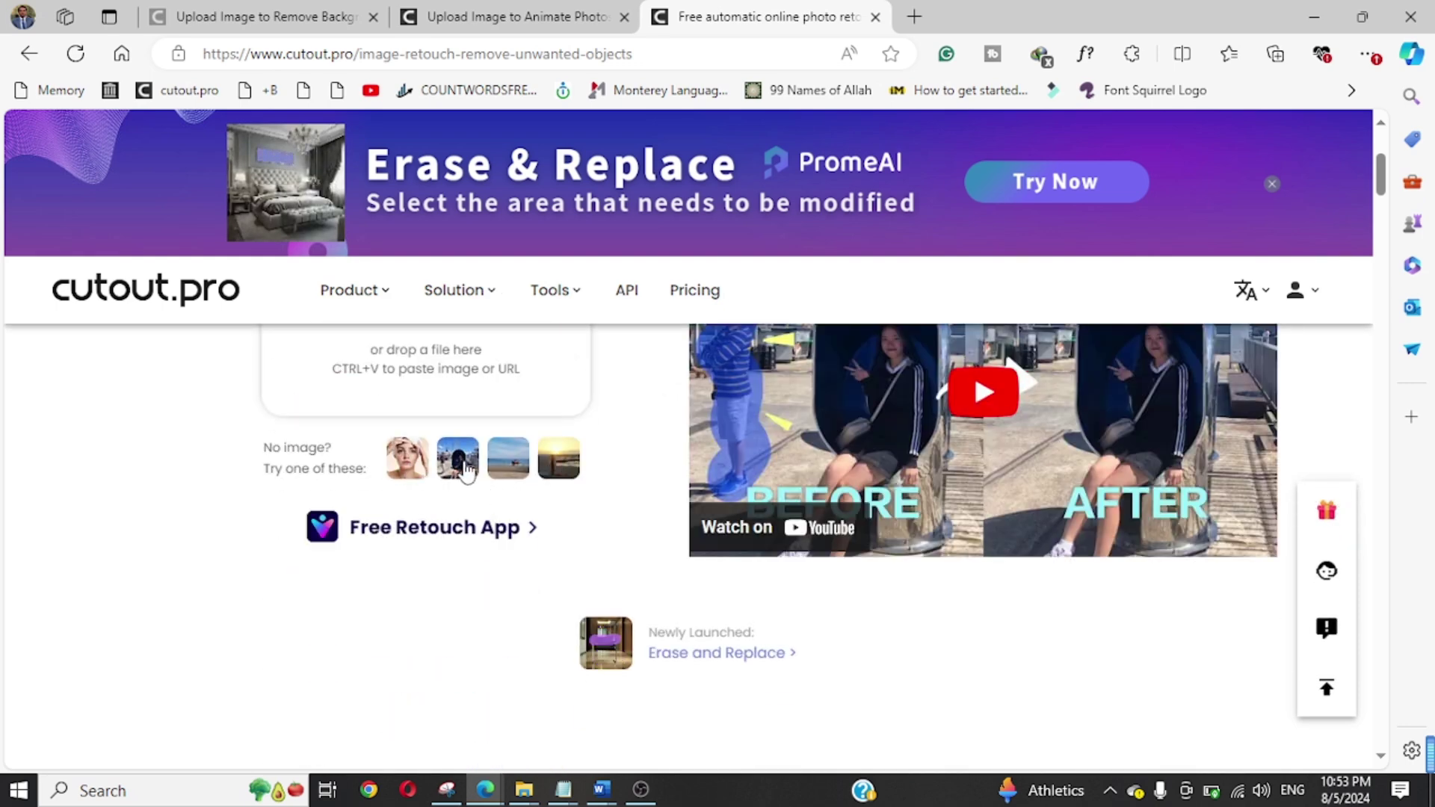
pyautogui.click(465, 470)
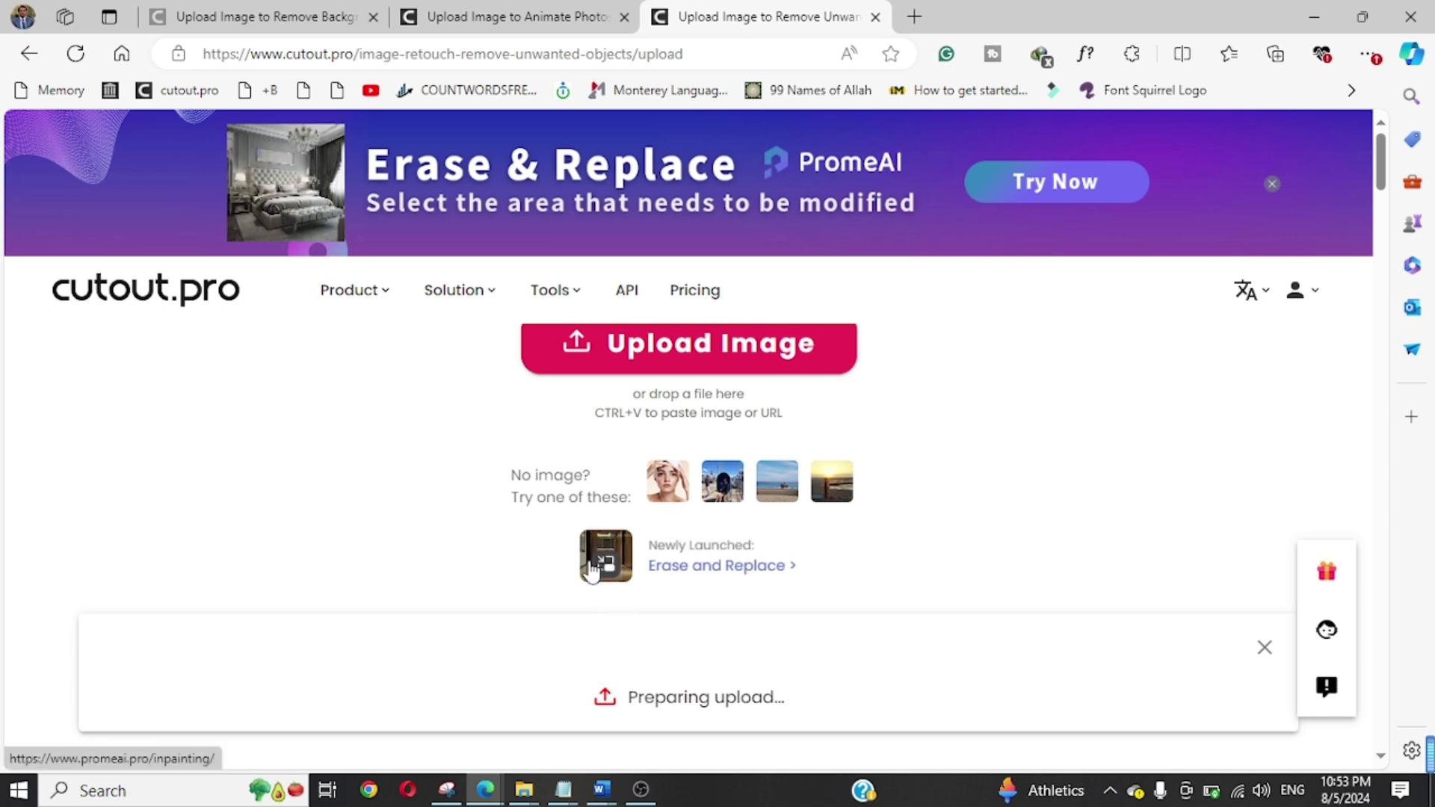
pyautogui.scroll(-5, 568, 474)
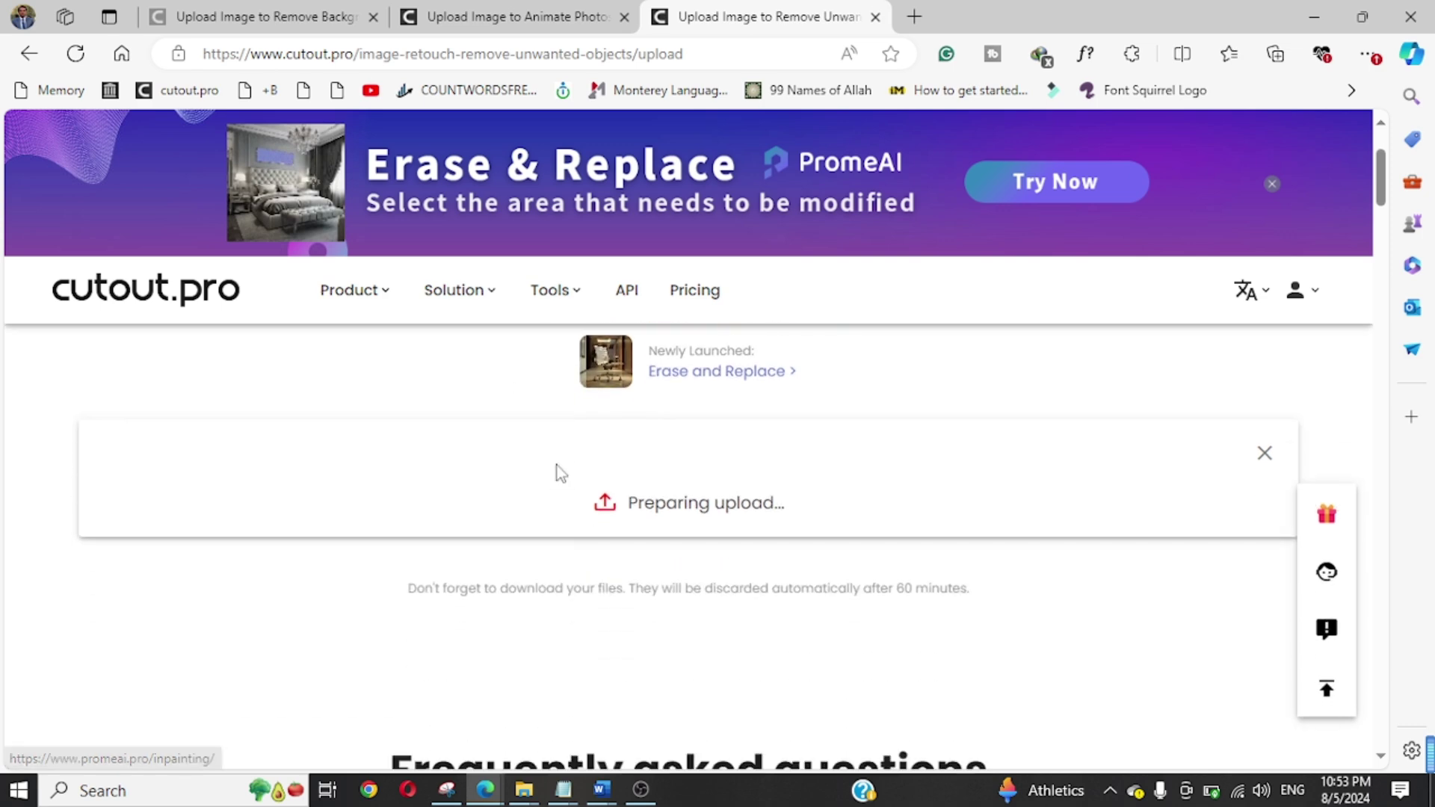
pyautogui.scroll(-3, 560, 476)
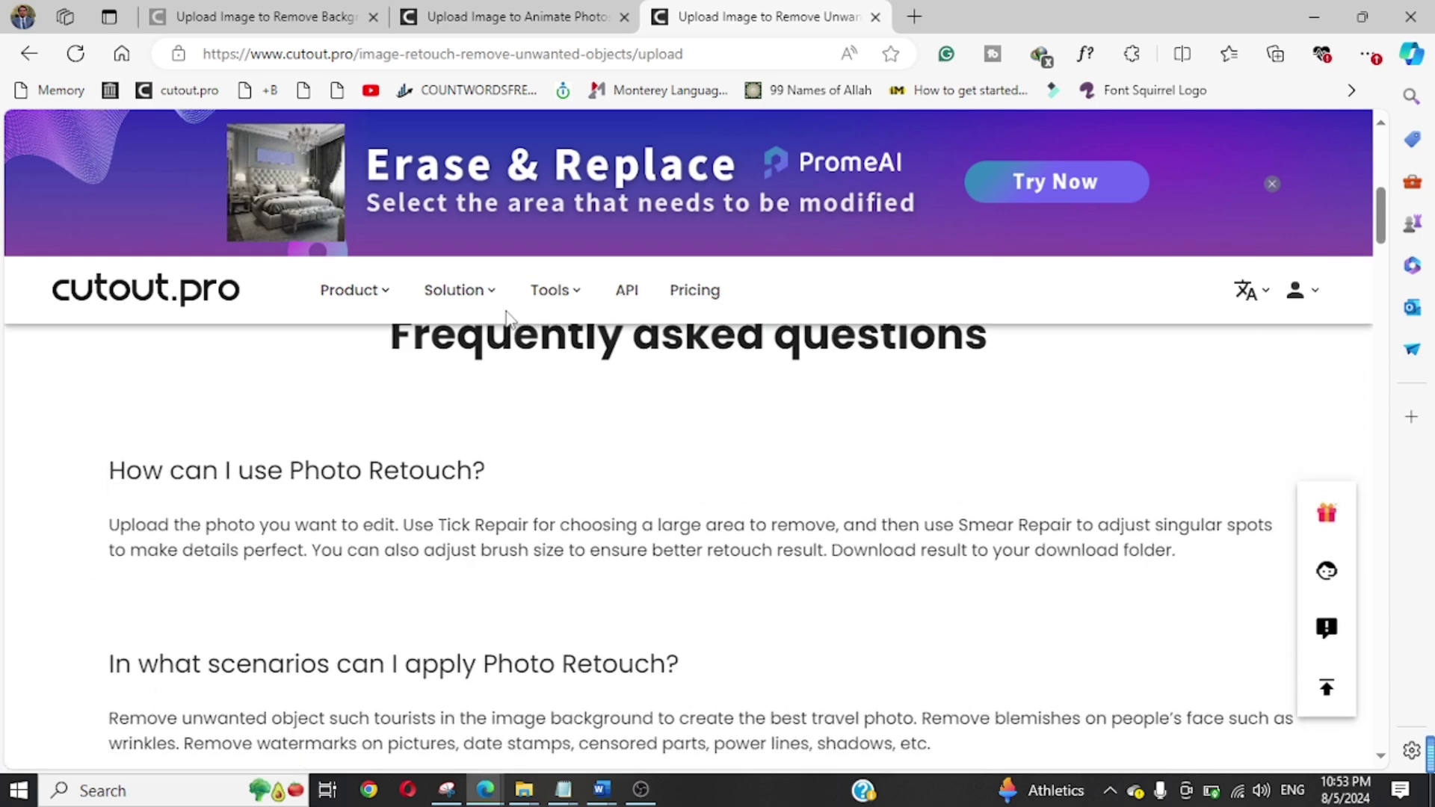
pyautogui.scroll(4, 764, 581)
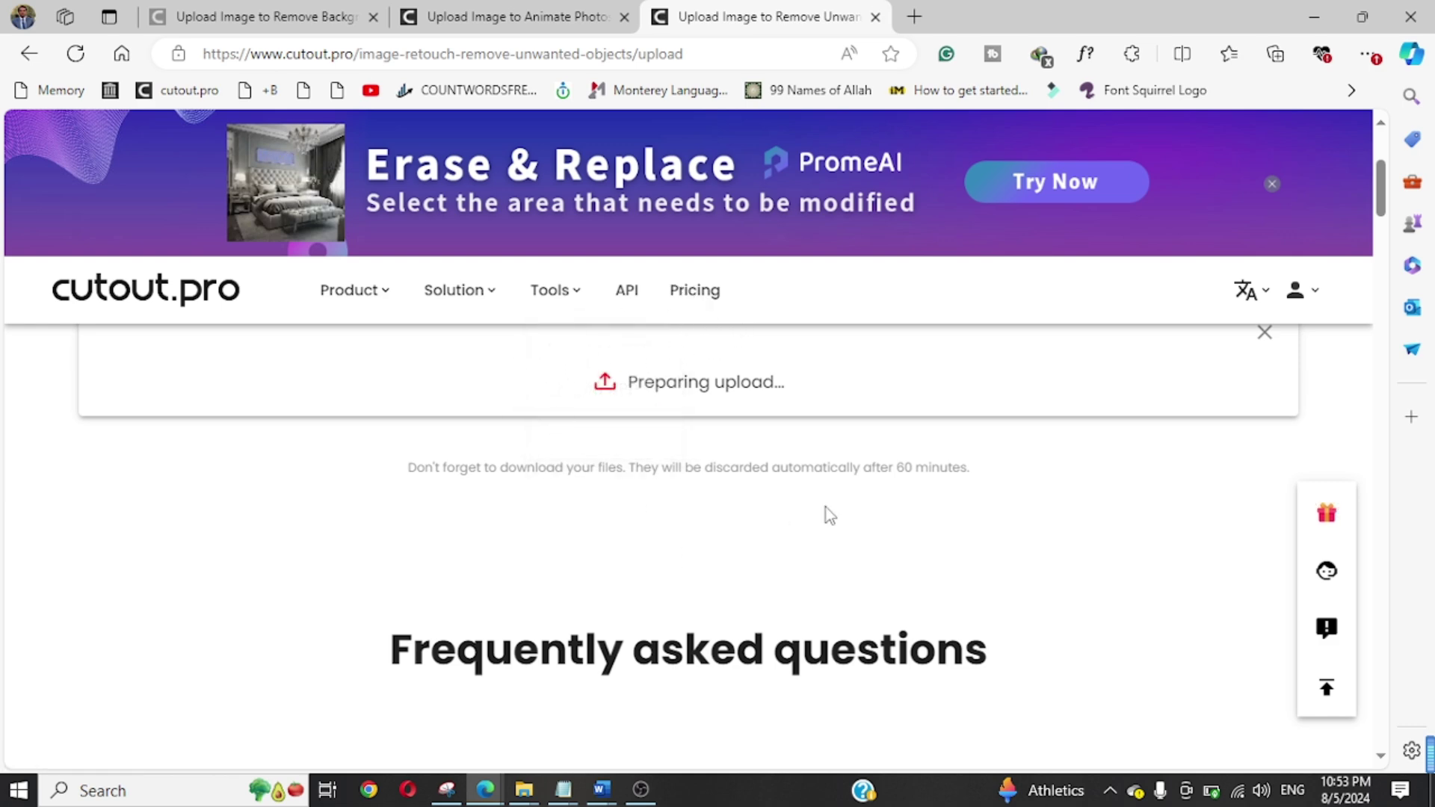
pyautogui.scroll(4, 827, 516)
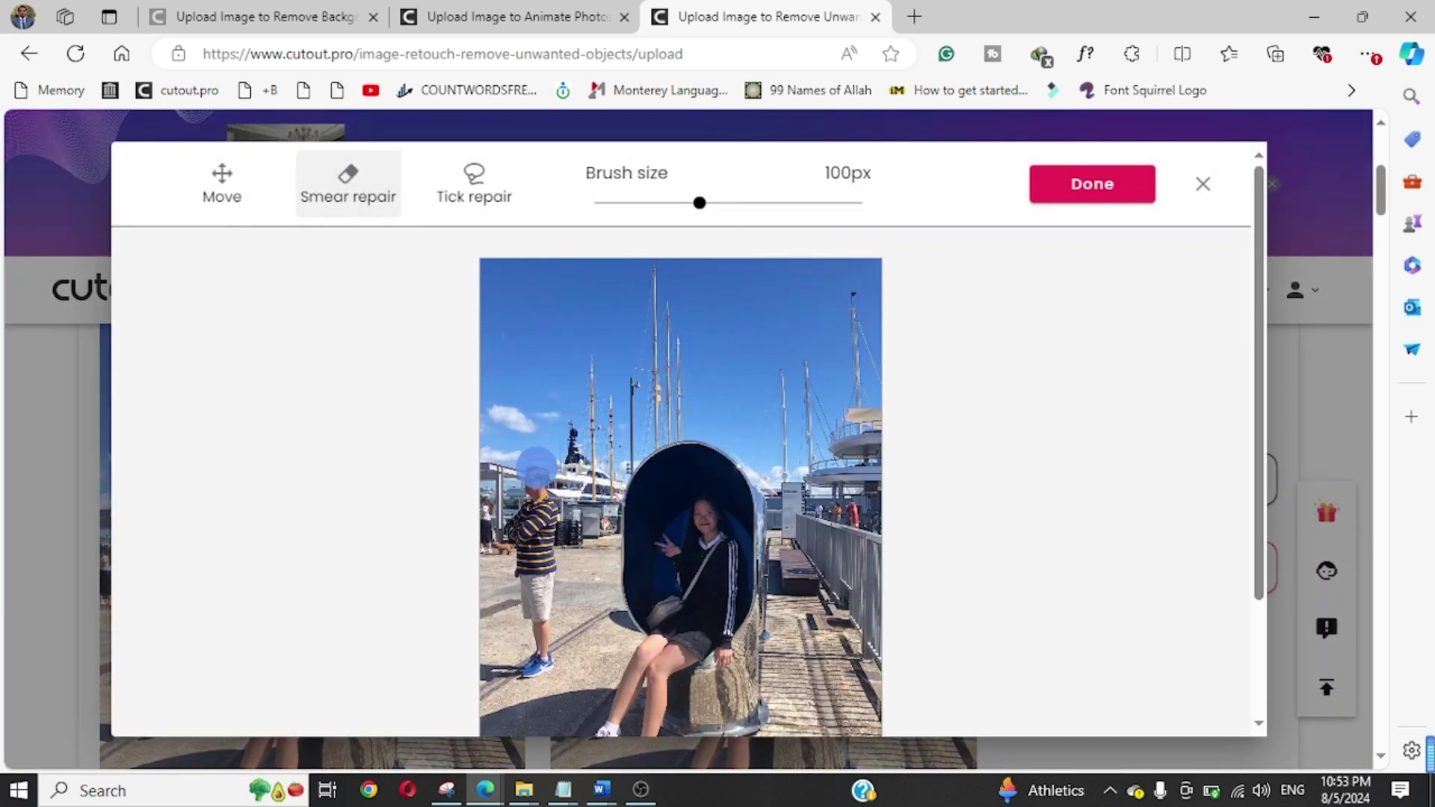
# Brush over the boy in the striped shirt beside the seat pod using 100px Smear repair.
pyautogui.moveTo(532, 464)
pyautogui.mouseDown()
pyautogui.moveTo(546, 607)
pyautogui.moveTo(546, 487)
pyautogui.mouseUp()
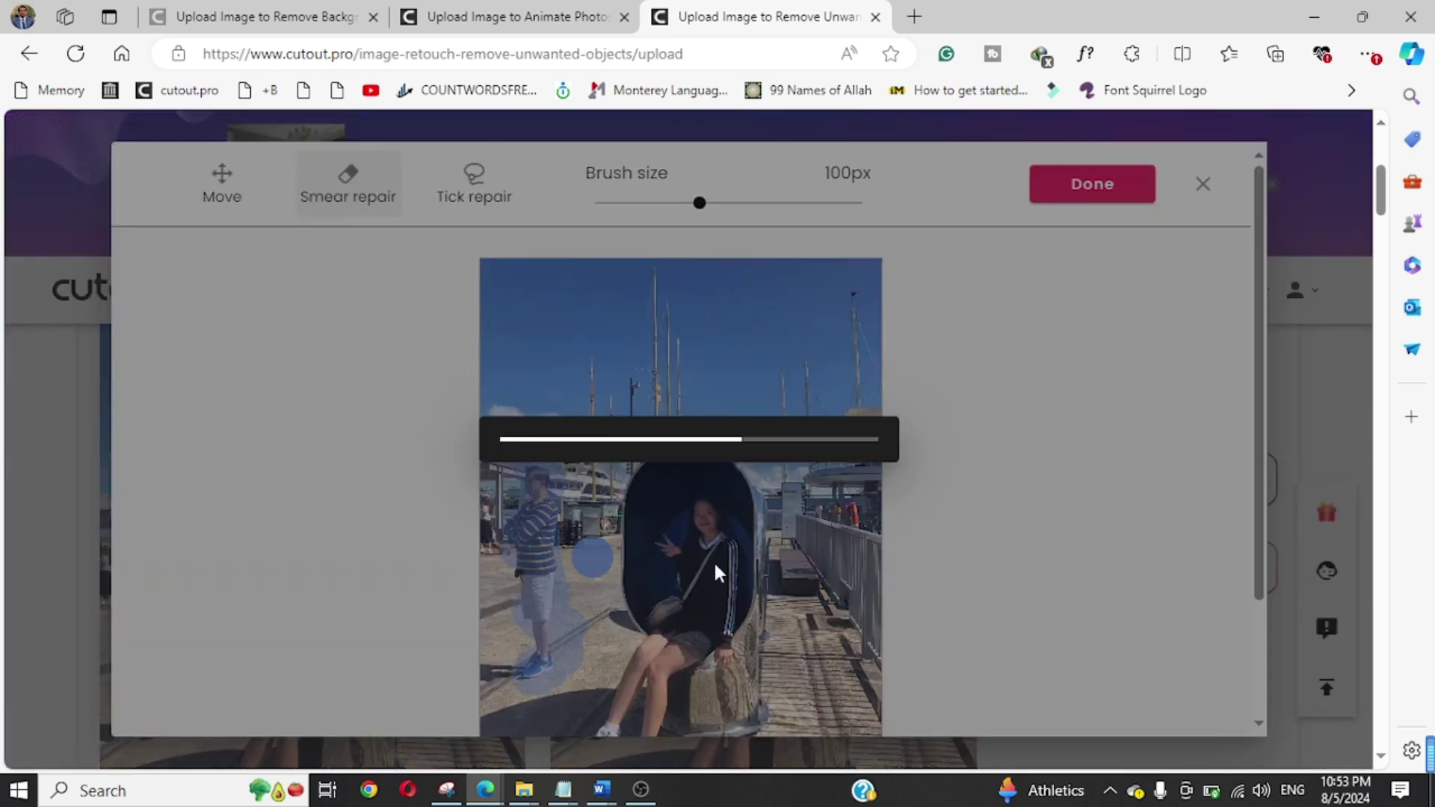